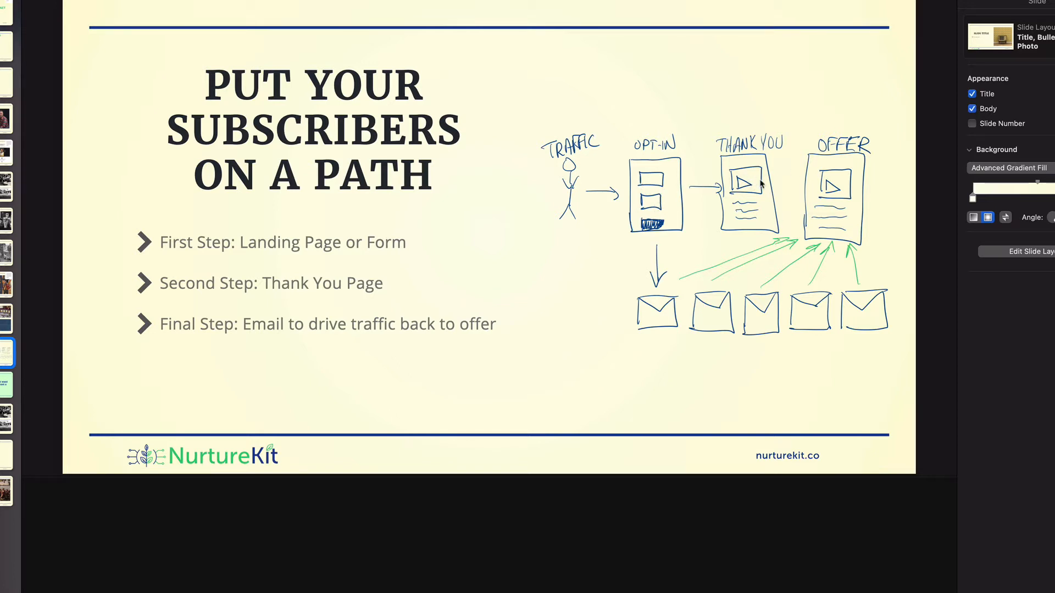
- Switch to ConvertKit and create an inline form from the Clare template
key(super+Tab)
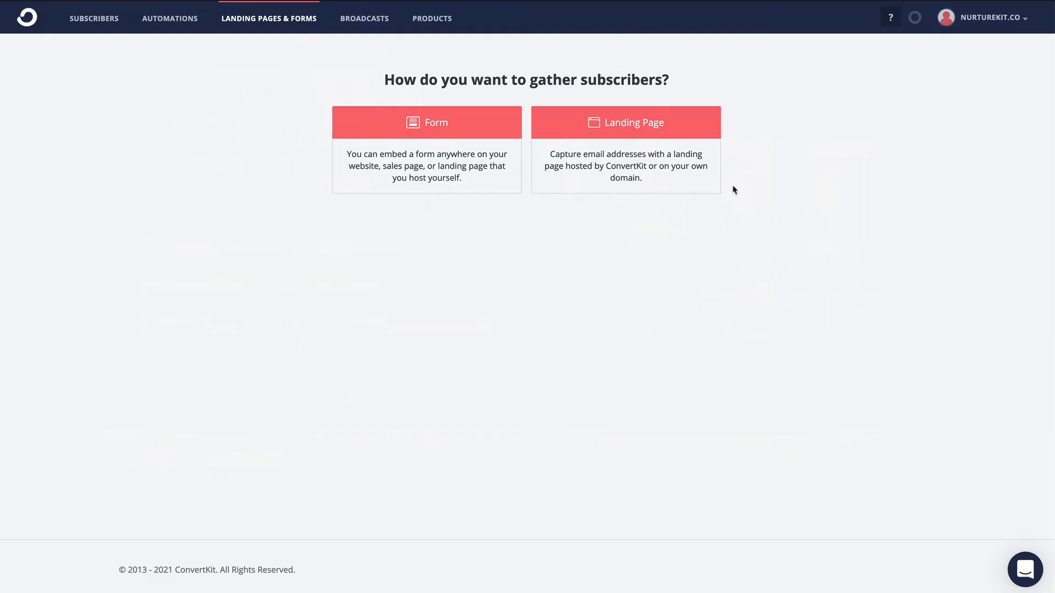
click(477, 162)
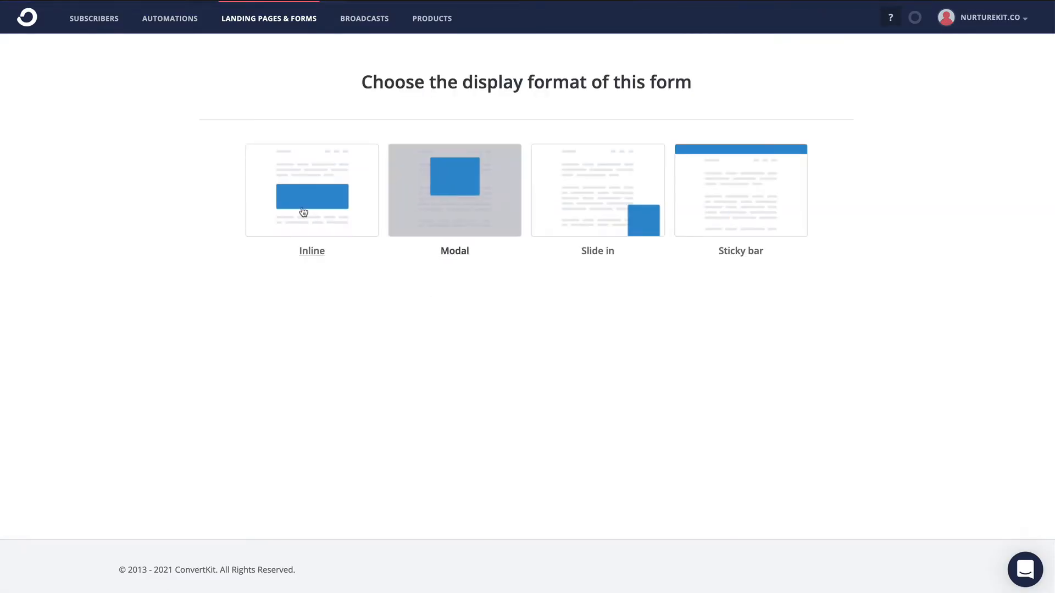
click(303, 210)
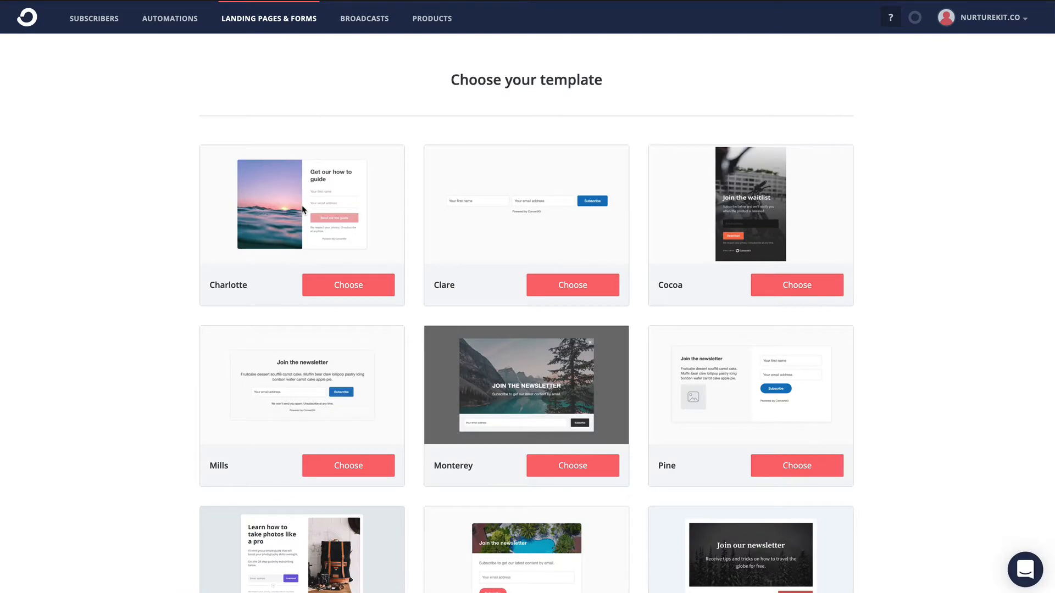
click(581, 288)
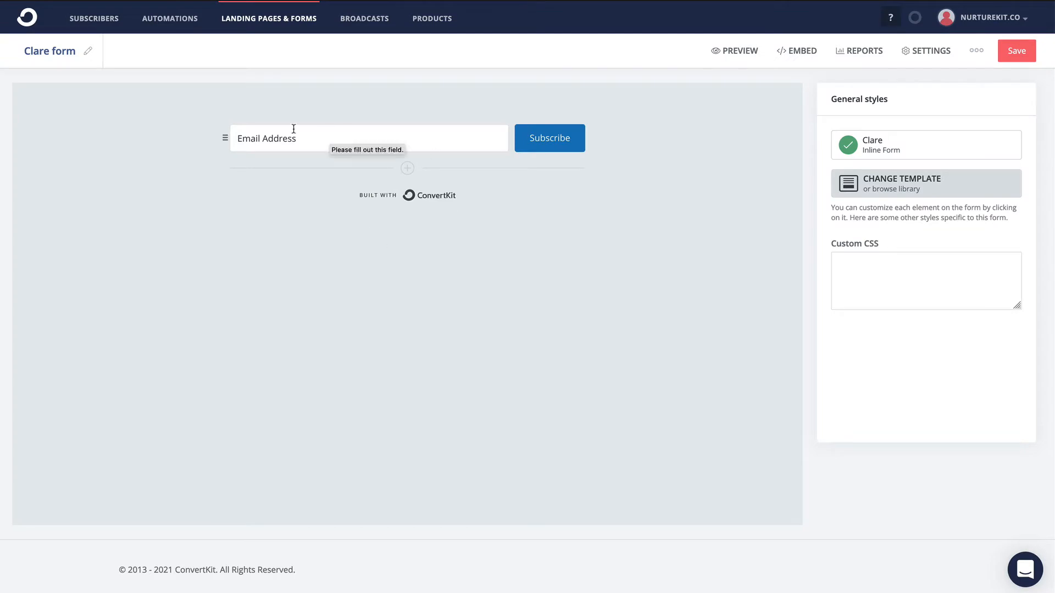
- Rename the form "I: Lead Magnet - Dads - Landing Page"
click(89, 52)
drag(66, 53, 7, 56)
key(BackSpace)
key(Delete)
text(I: )
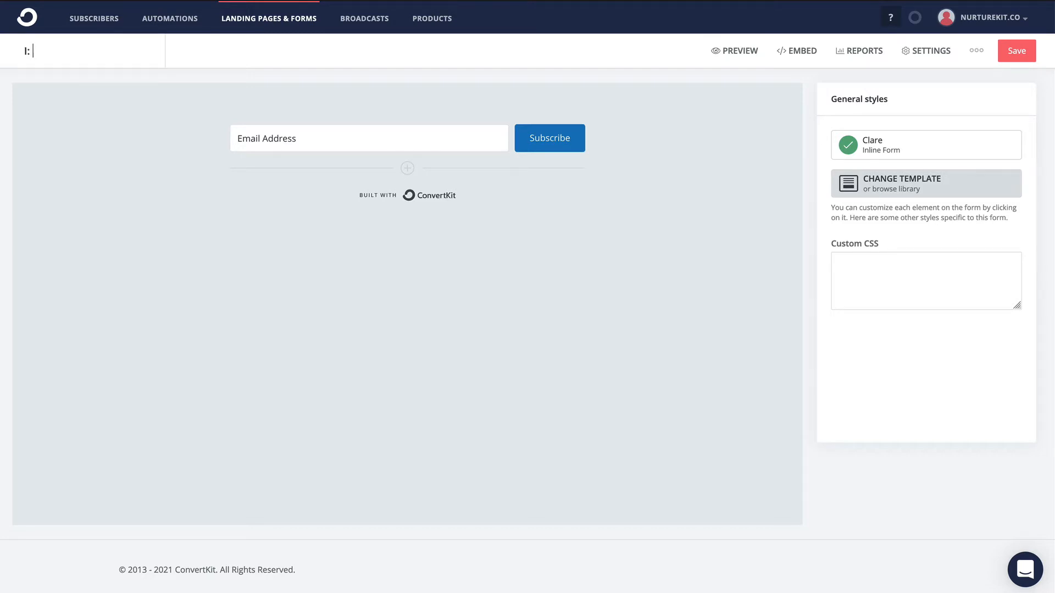
text(Lead Magnet - Dads - Home)
key(BackSpace)
key(BackSpace)
key(BackSpace)
key(BackSpace)
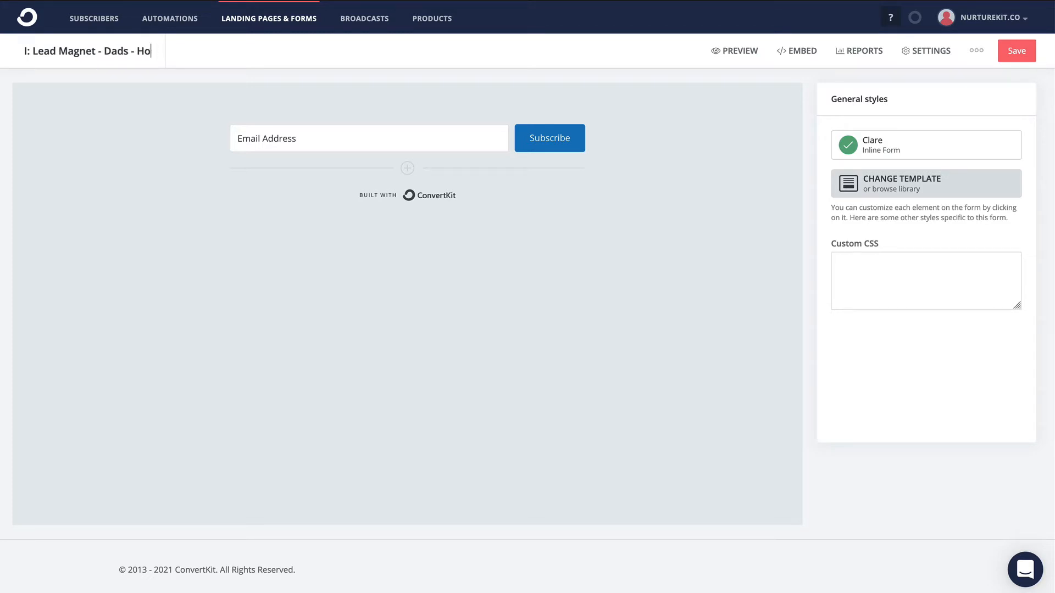
text(Landi)
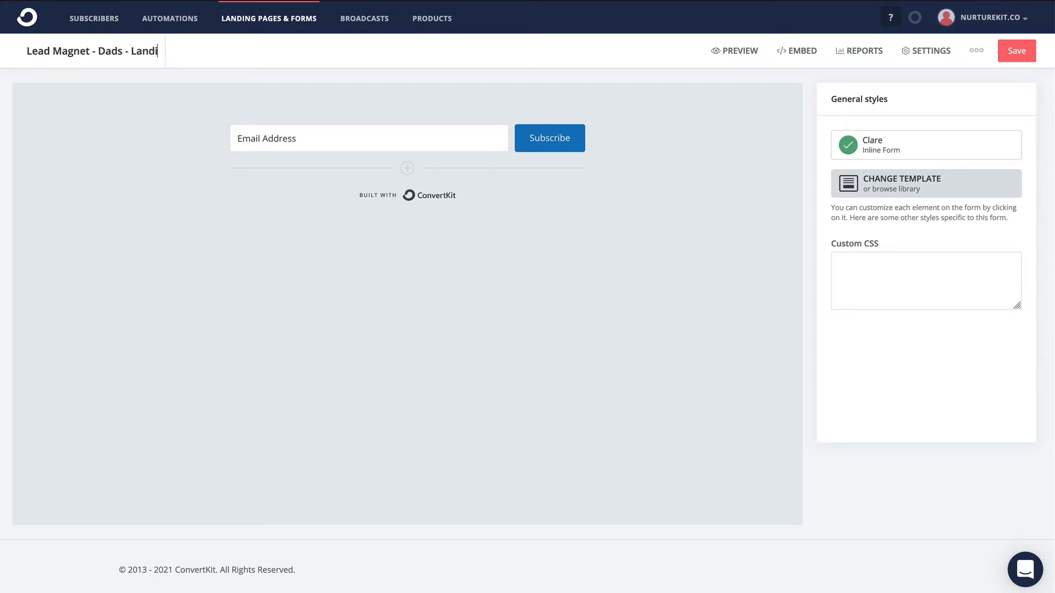
text(ng Page)
click(67, 301)
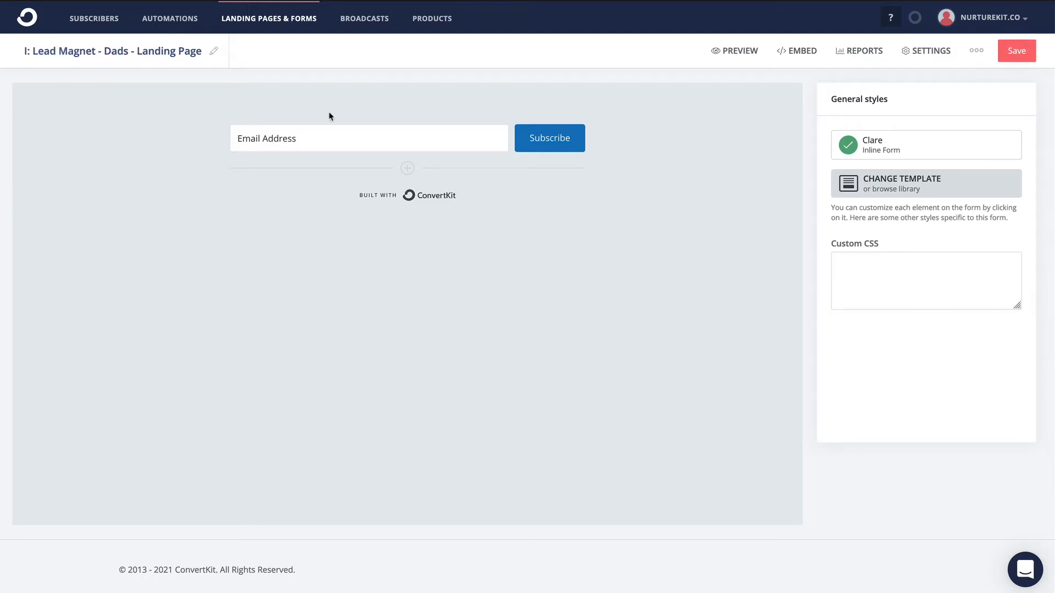
- Add a required custom field for First Name and place it before the Email Address field
click(442, 138)
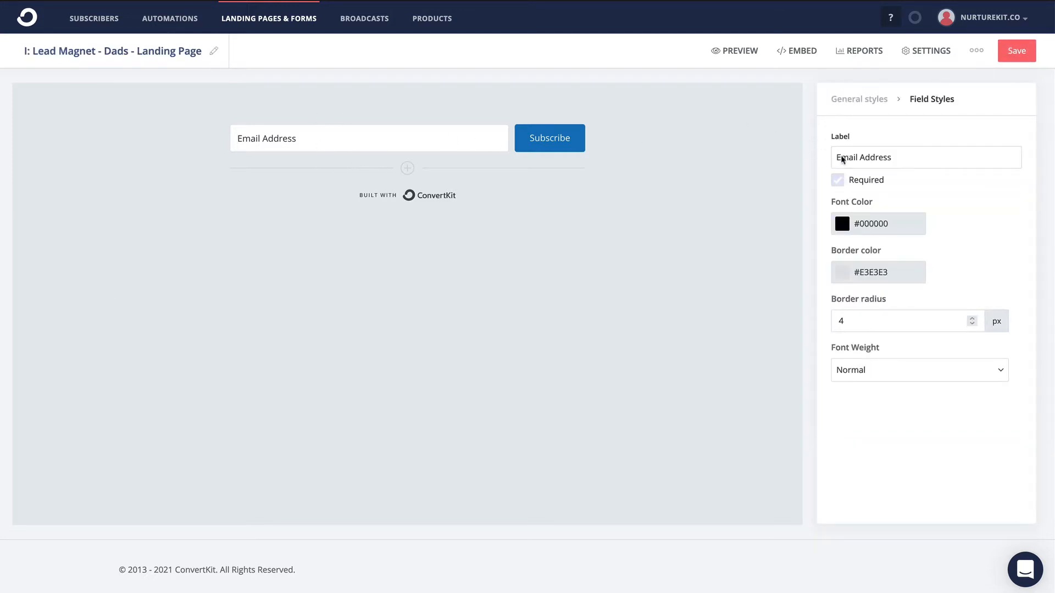
click(407, 168)
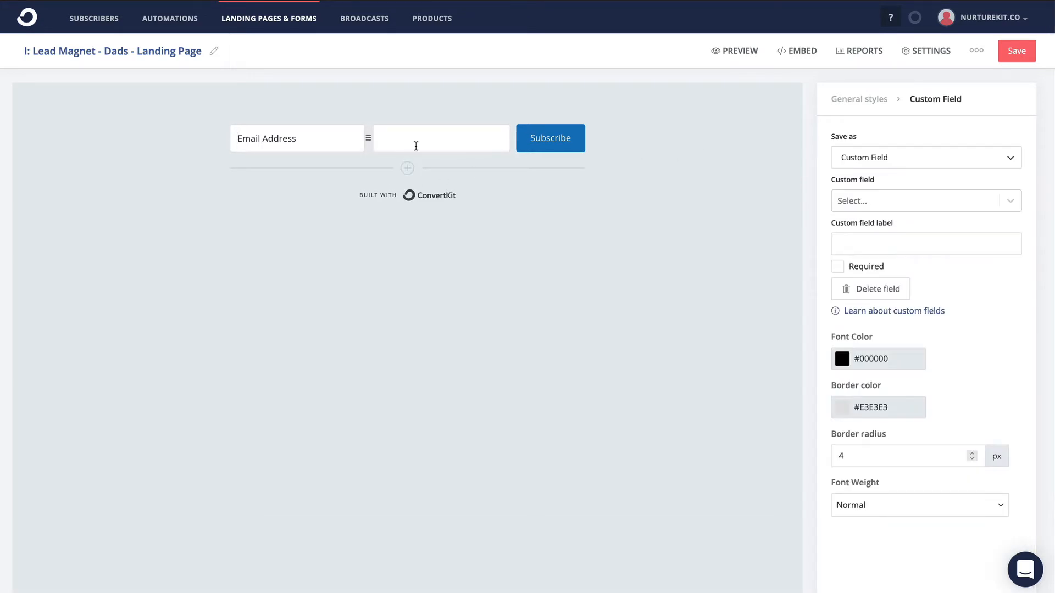
click(896, 161)
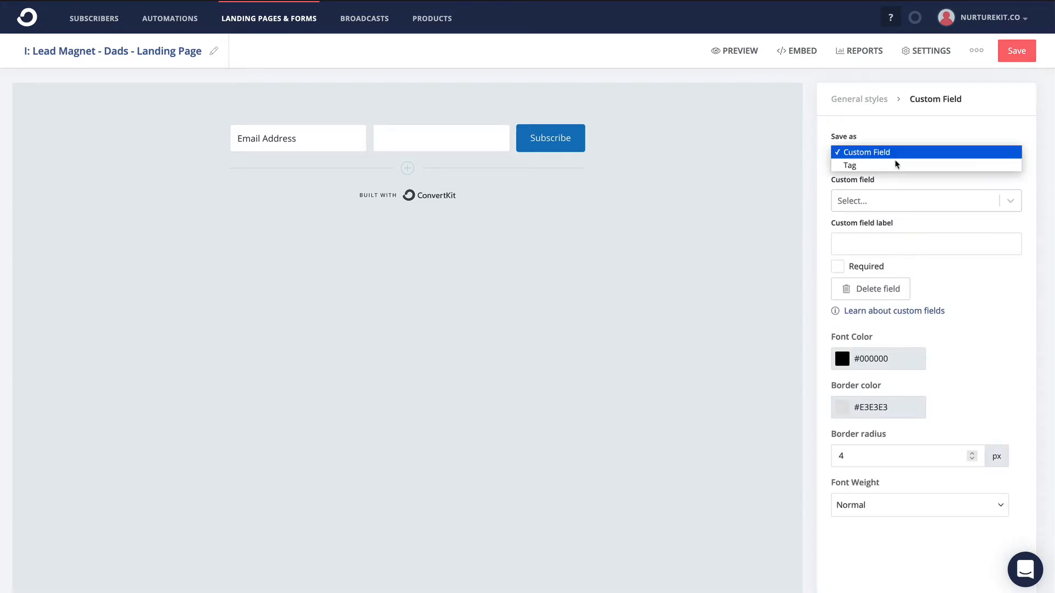
click(902, 138)
click(888, 205)
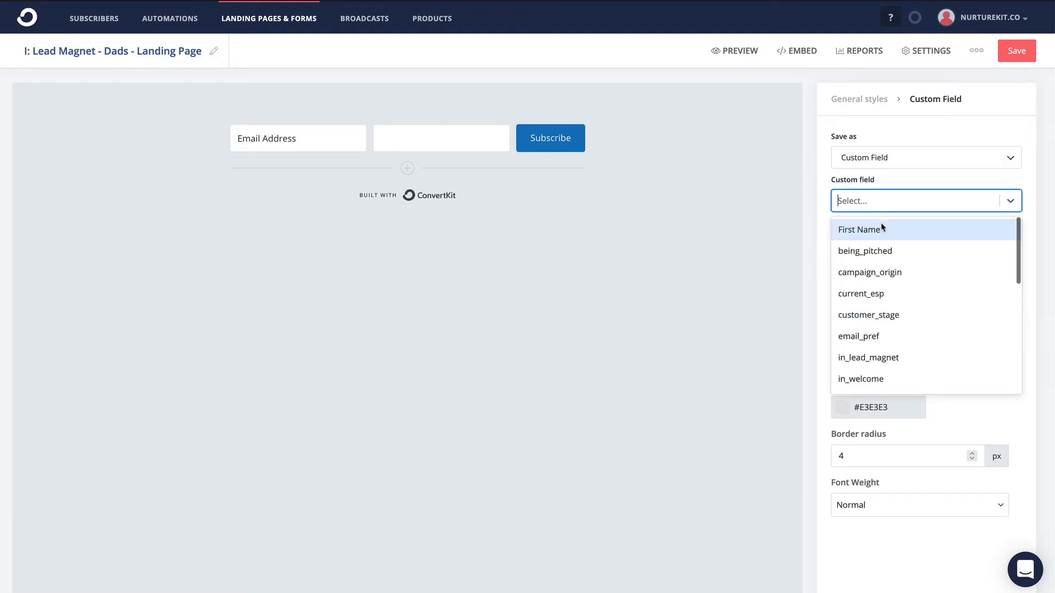
click(883, 229)
drag(366, 139, 261, 146)
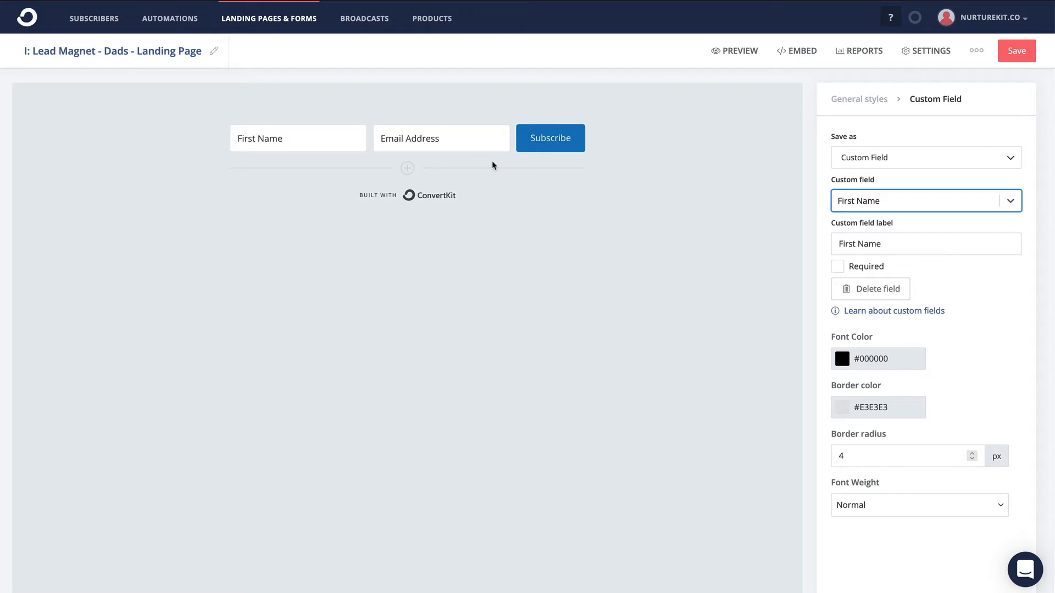
click(837, 266)
click(471, 138)
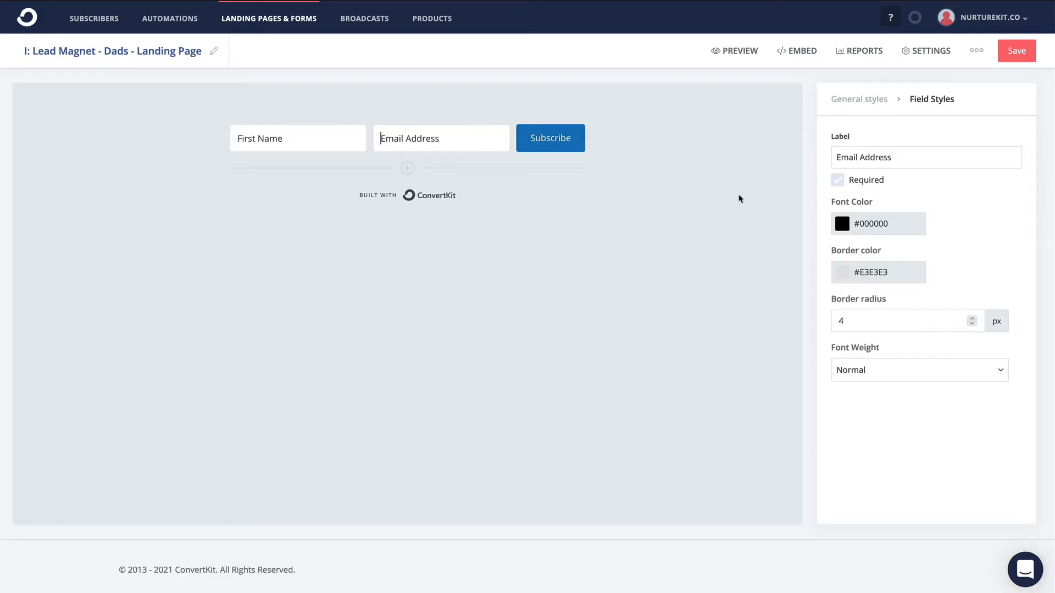
- Change the Subscribe button's text to "Download Your Routine"
click(570, 139)
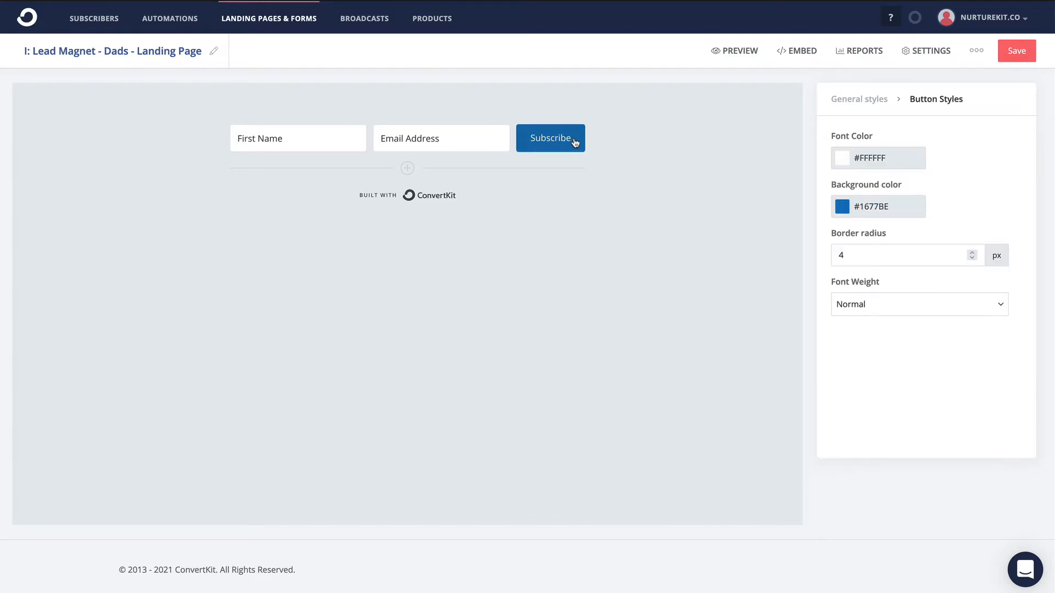
drag(572, 142, 527, 144)
text(Download)
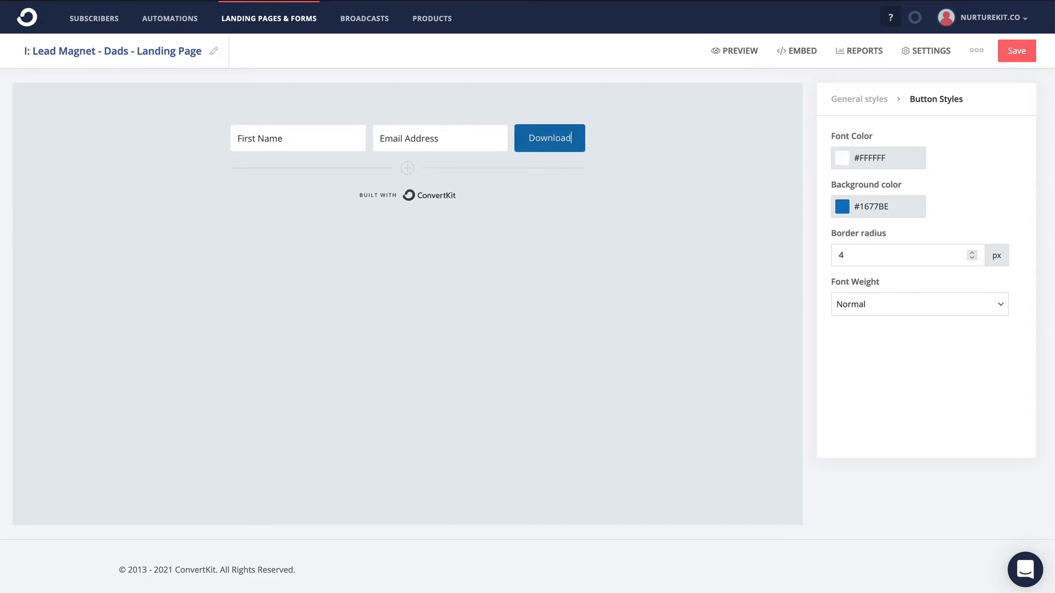
text( Y)
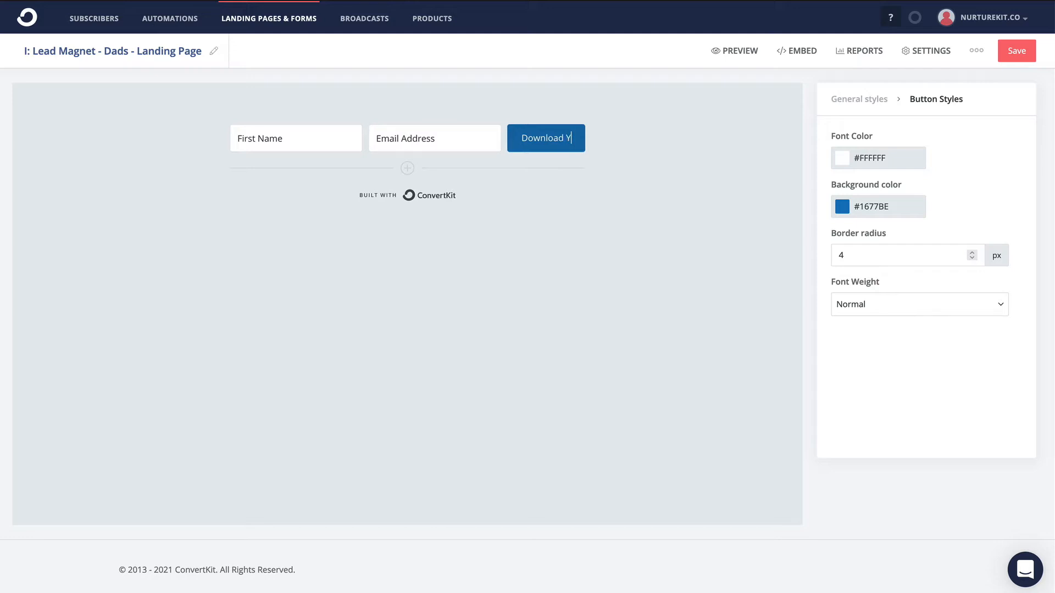
text(our Ex)
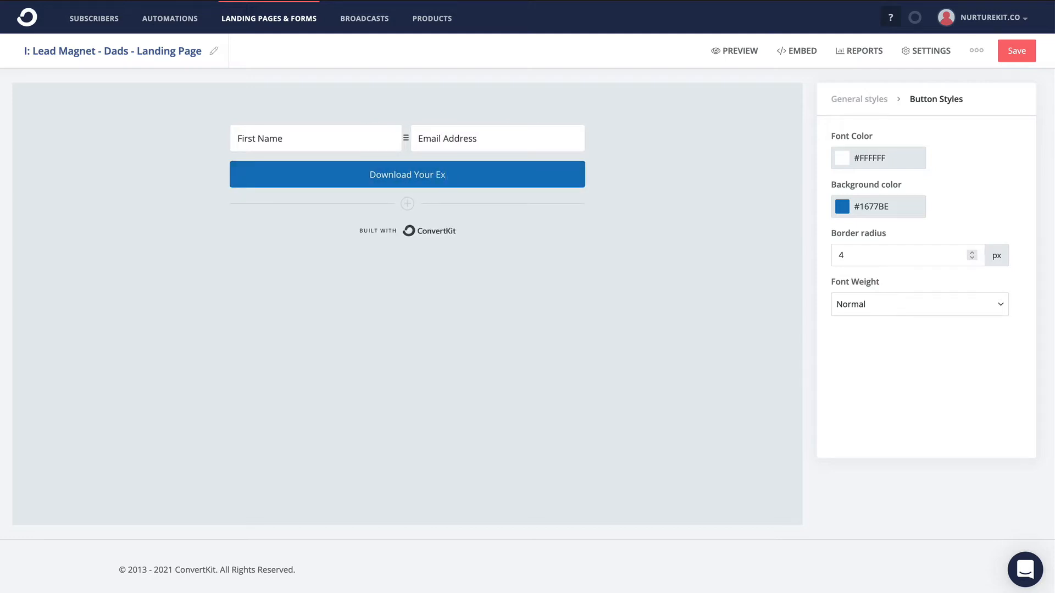
text(ercis)
key(BackSpace)
key(BackSpace)
key(BackSpace)
key(BackSpace)
key(BackSpace)
key(BackSpace)
key(BackSpace)
text(Routine)
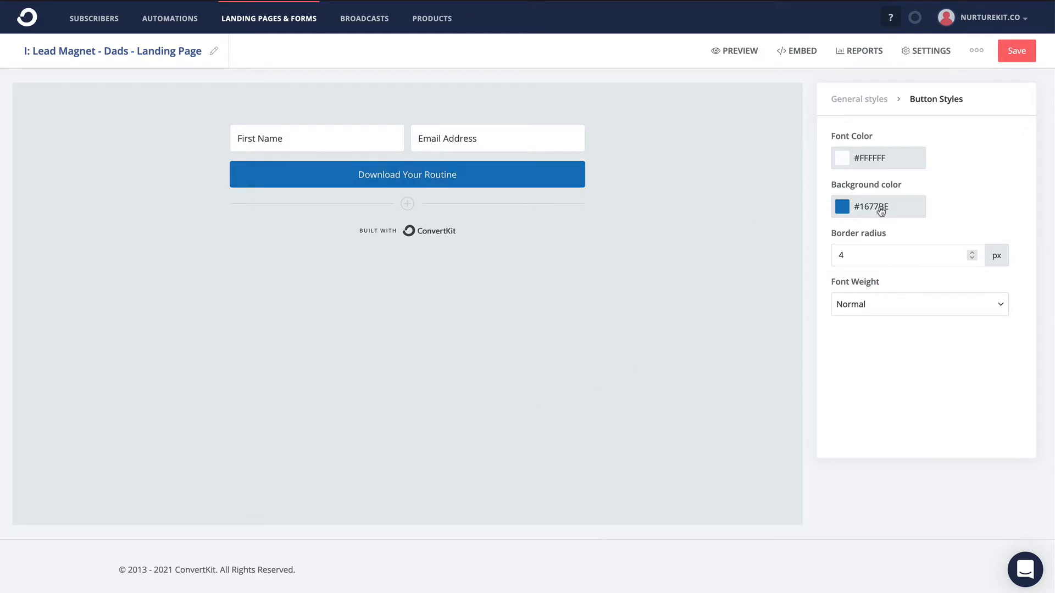
- Set the button's background color to #2ECC71 and save the form
click(896, 216)
double_click(897, 209)
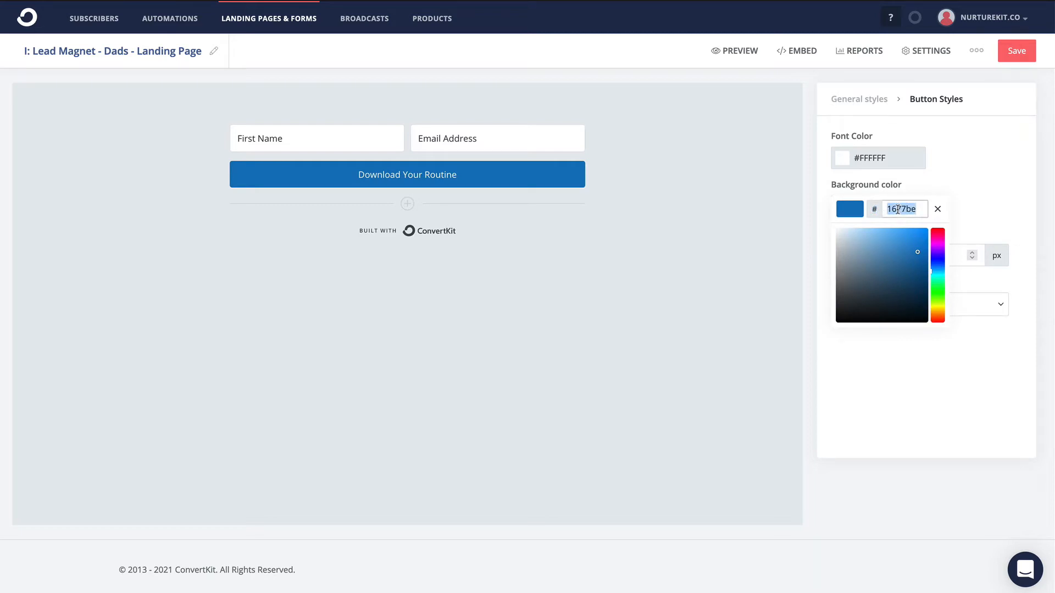
text(2ECC71)
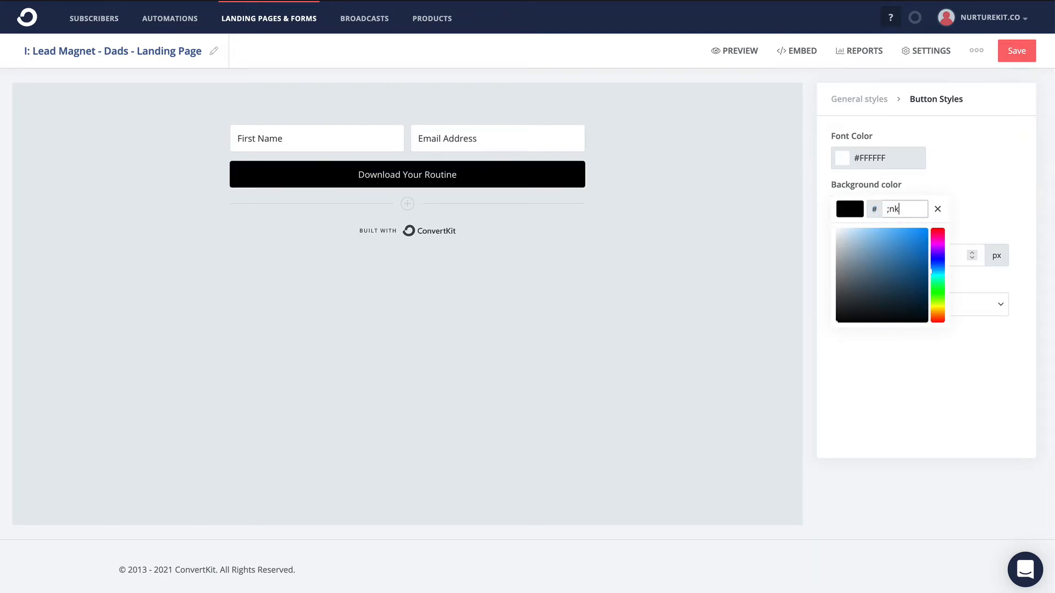
click(666, 373)
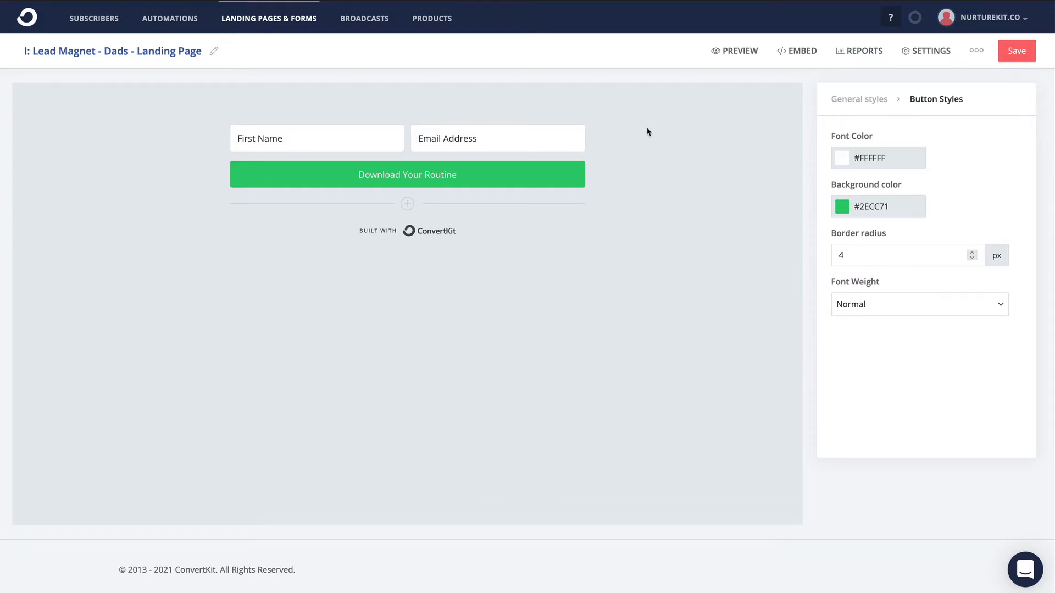
click(1015, 53)
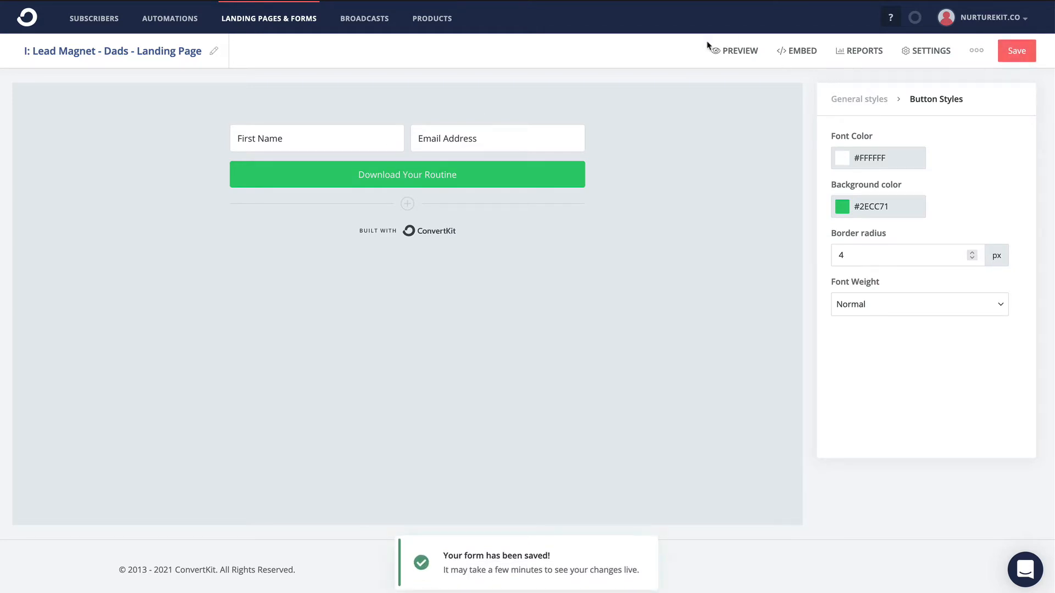
click(931, 52)
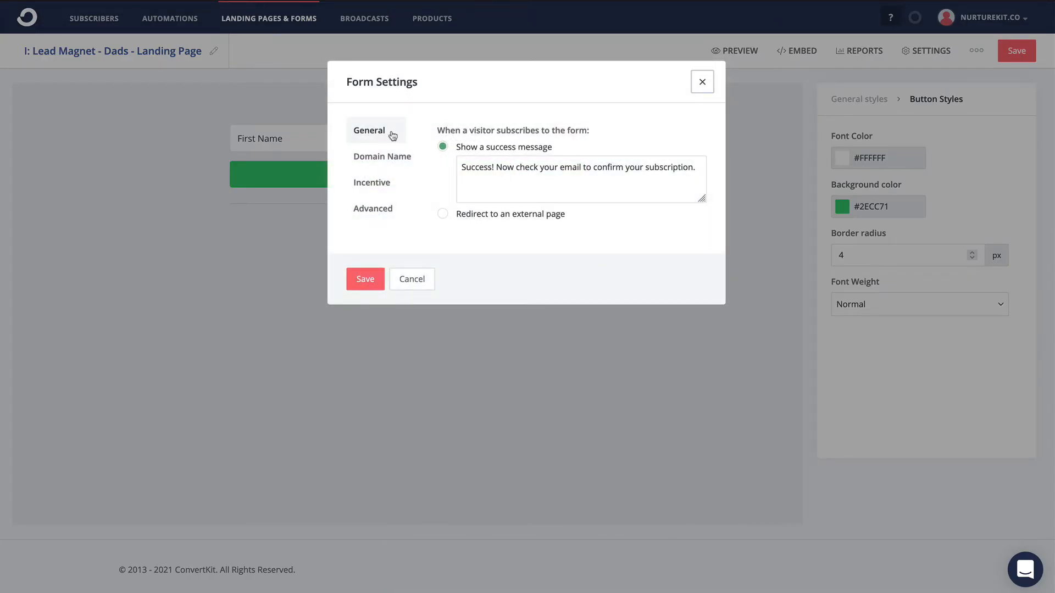
triple_click(521, 173)
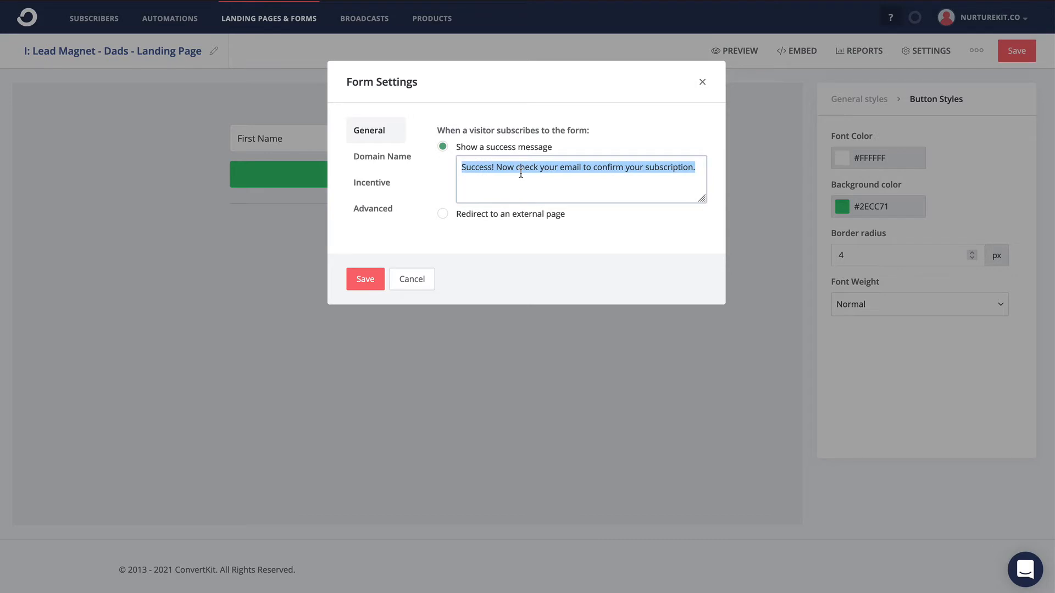
click(445, 218)
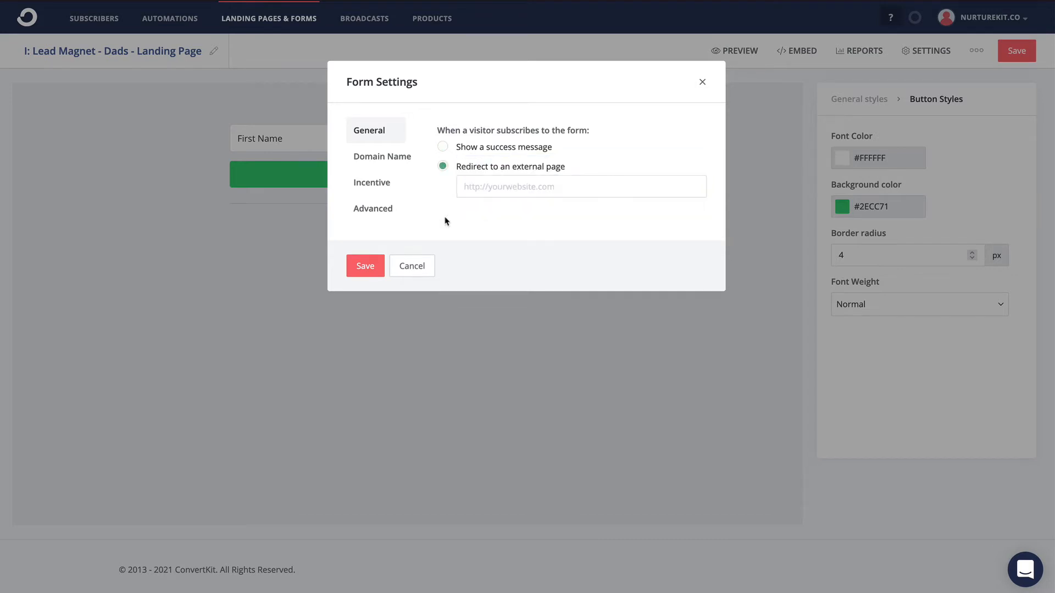
click(506, 190)
text(https://nurturek)
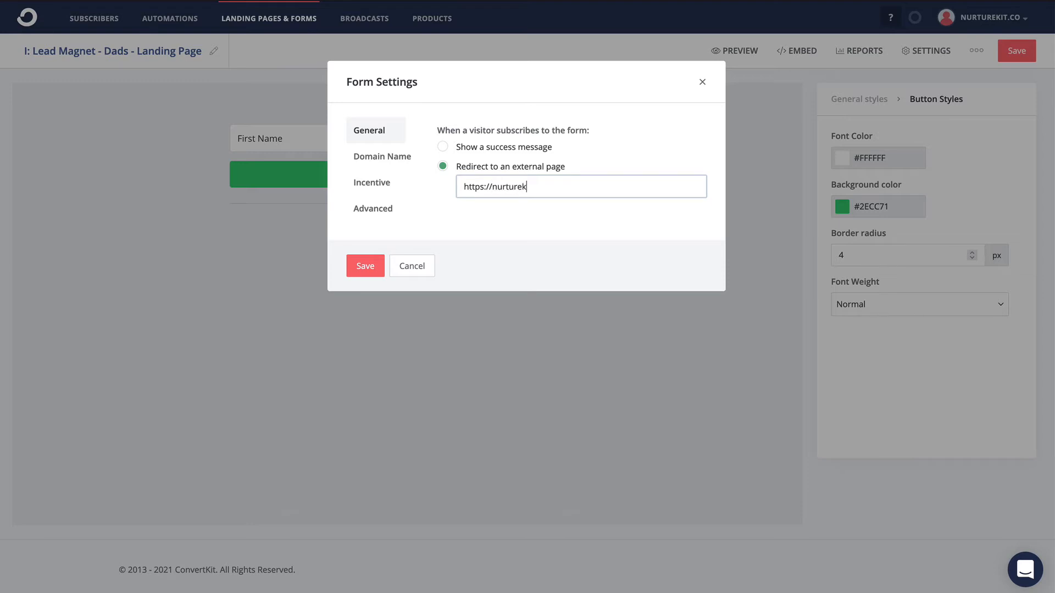
text(it.co/thanks)
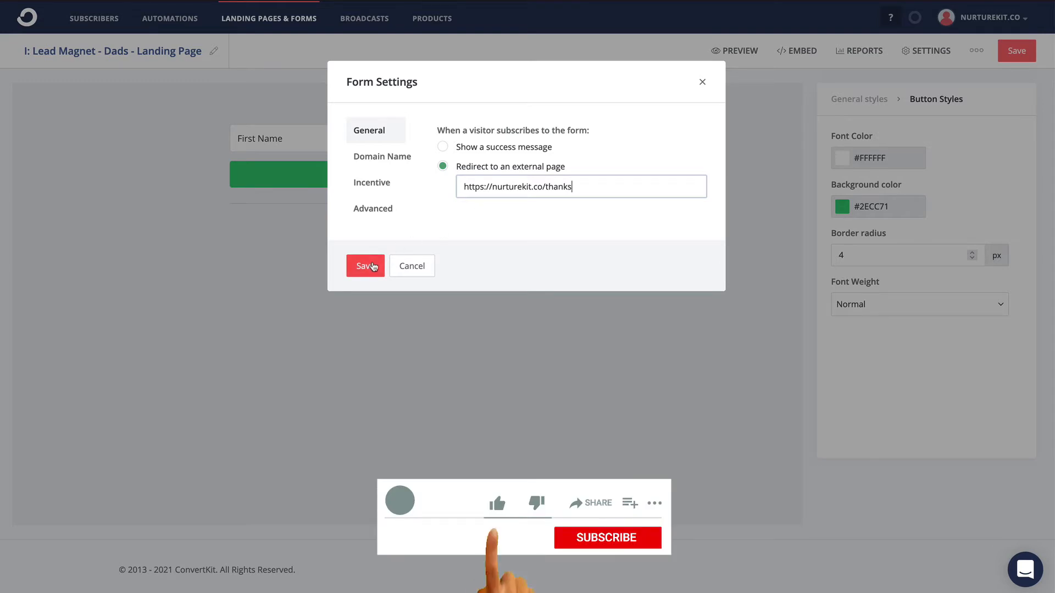
- Review the form's domain name and incentive settings, trying out the auto-confirm and incentive email options
click(386, 156)
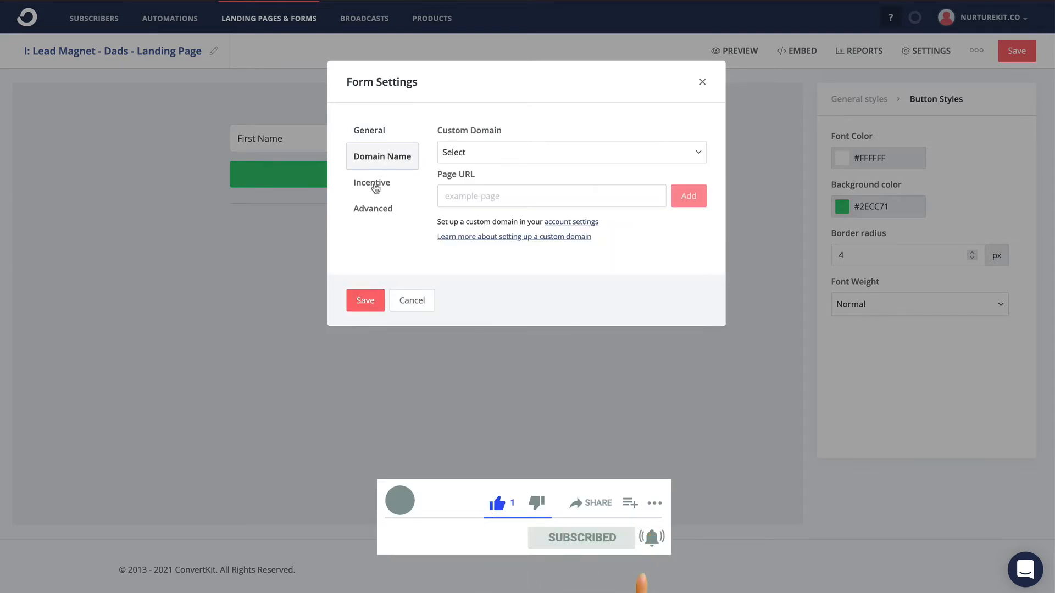
click(374, 185)
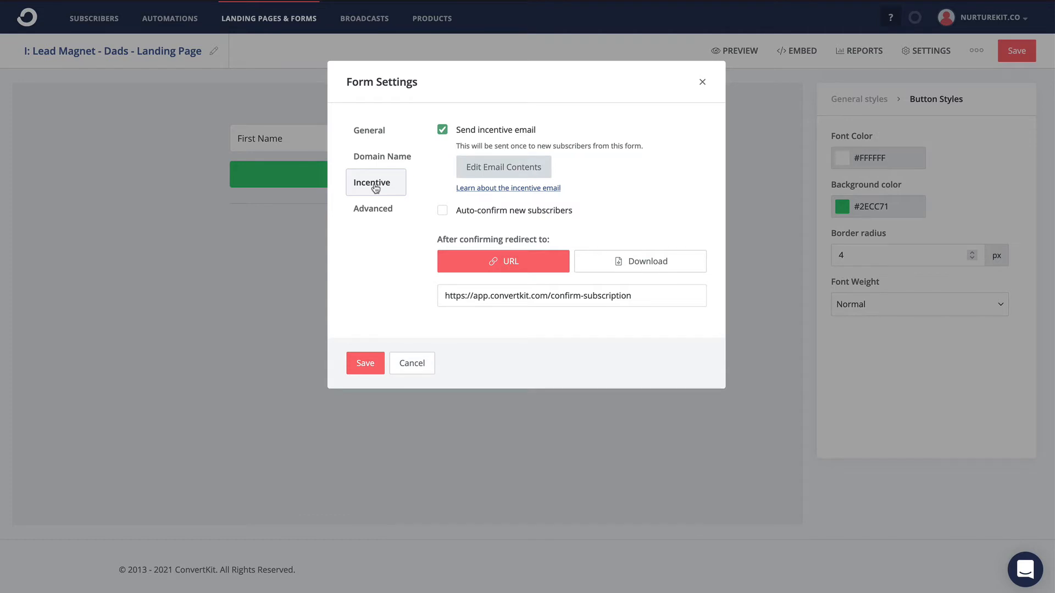
click(443, 211)
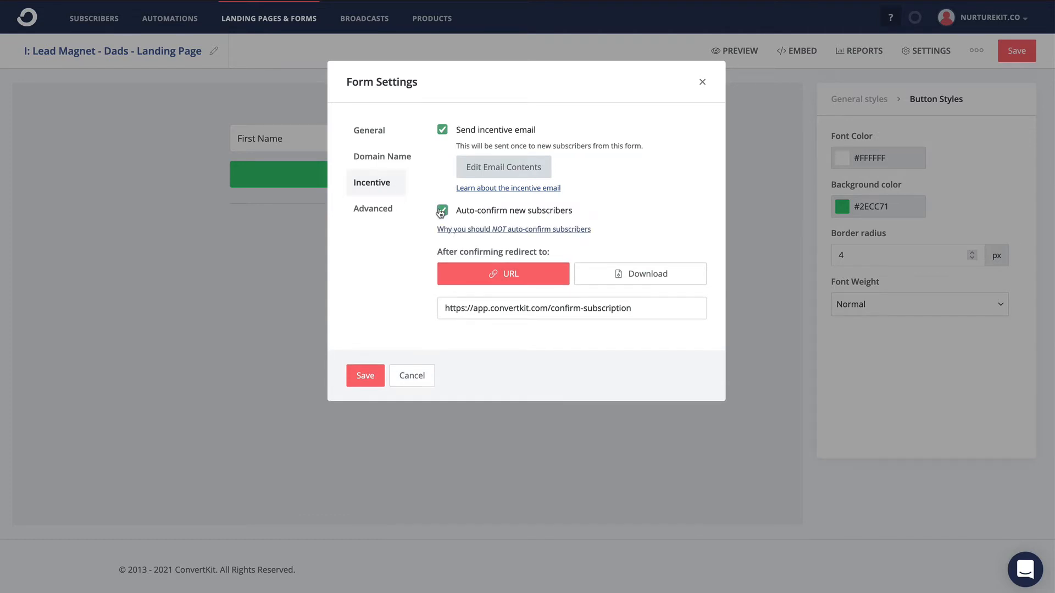
click(442, 131)
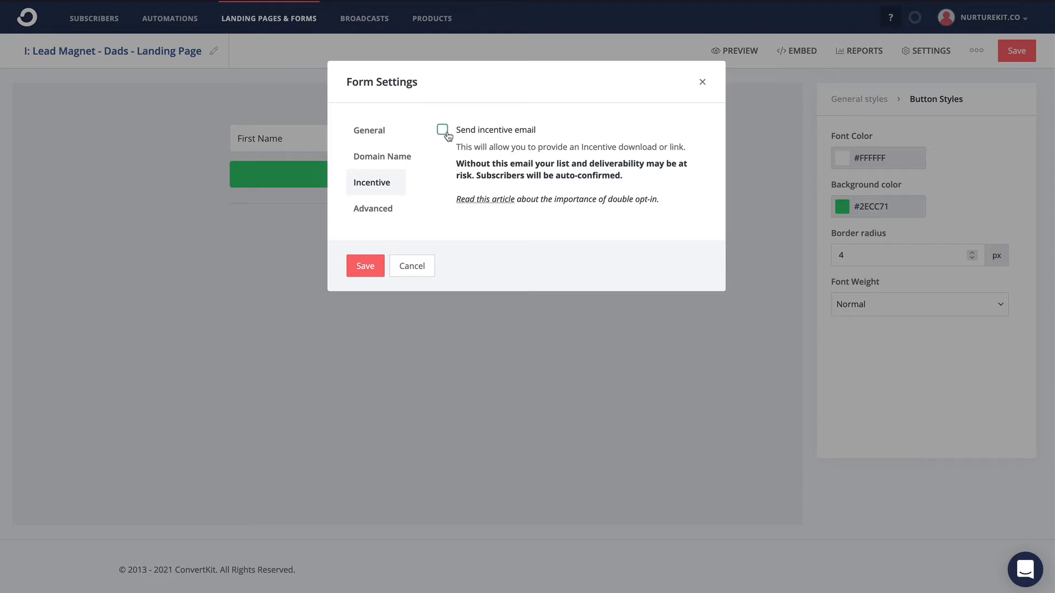
click(443, 131)
click(441, 211)
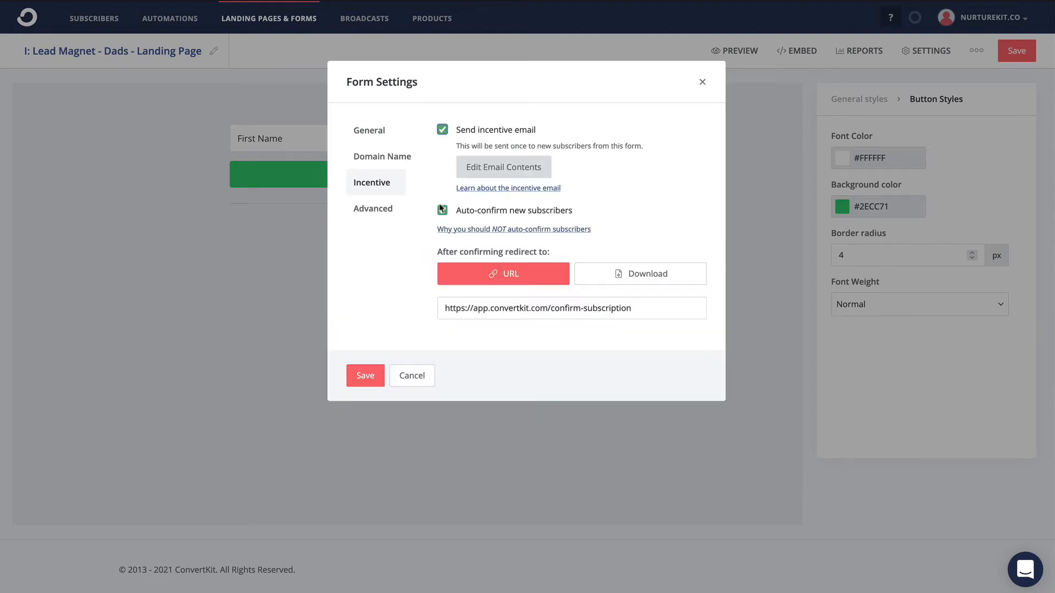
click(442, 210)
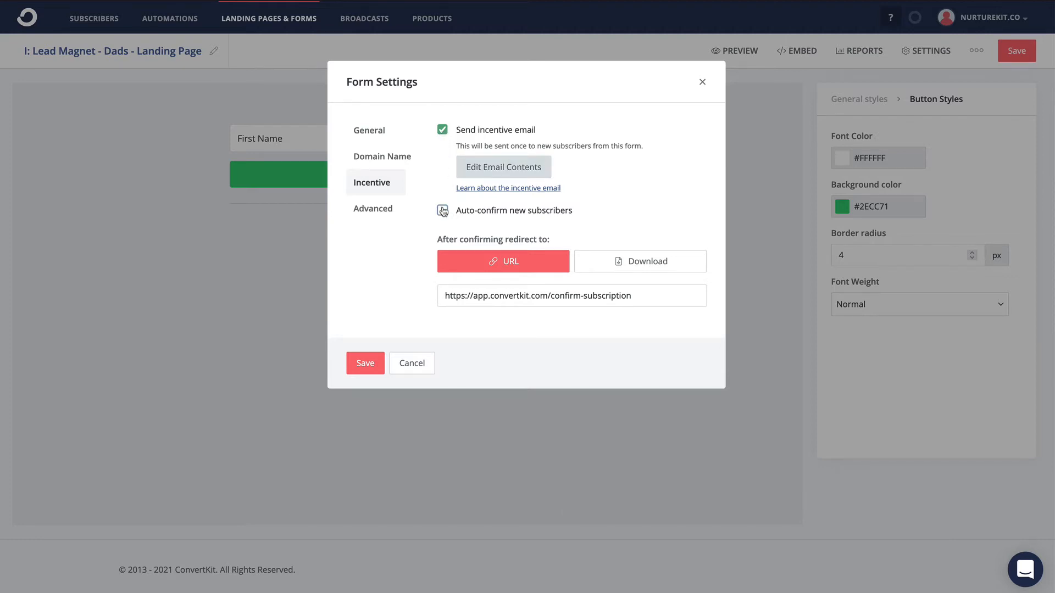
- Turn off the incentive email in the form settings, and save the settings and the form
click(442, 130)
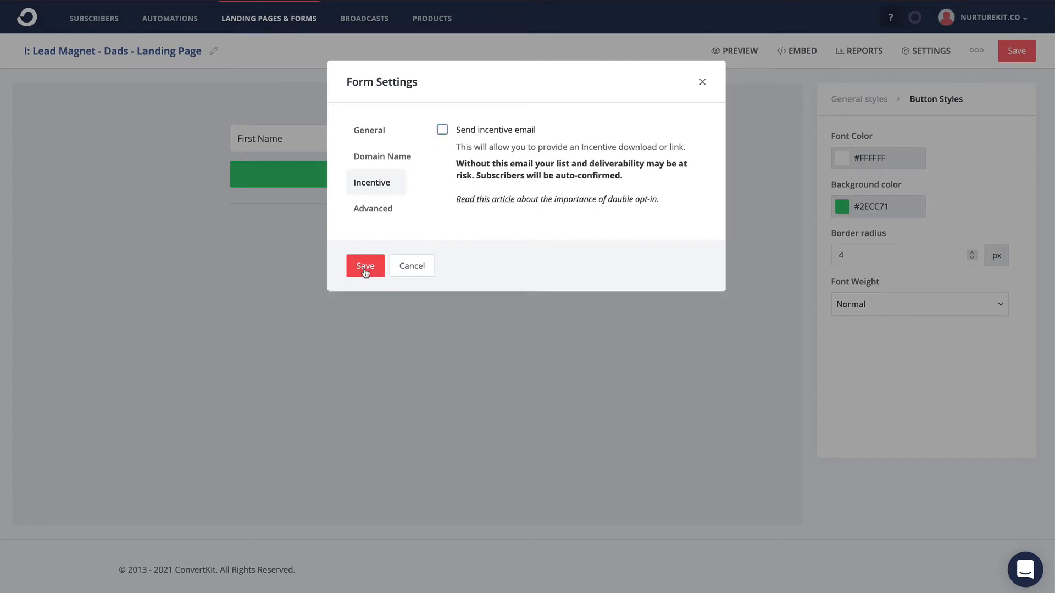
click(365, 266)
click(1003, 58)
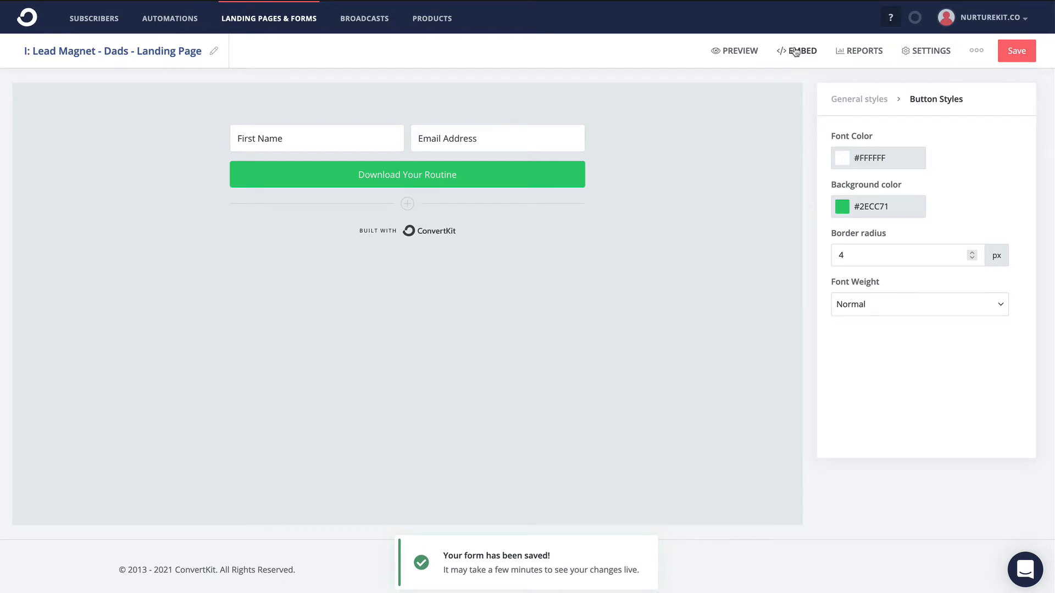
- Display the form's embed options and highlight the one-line JavaScript embed code
click(796, 52)
double_click(559, 233)
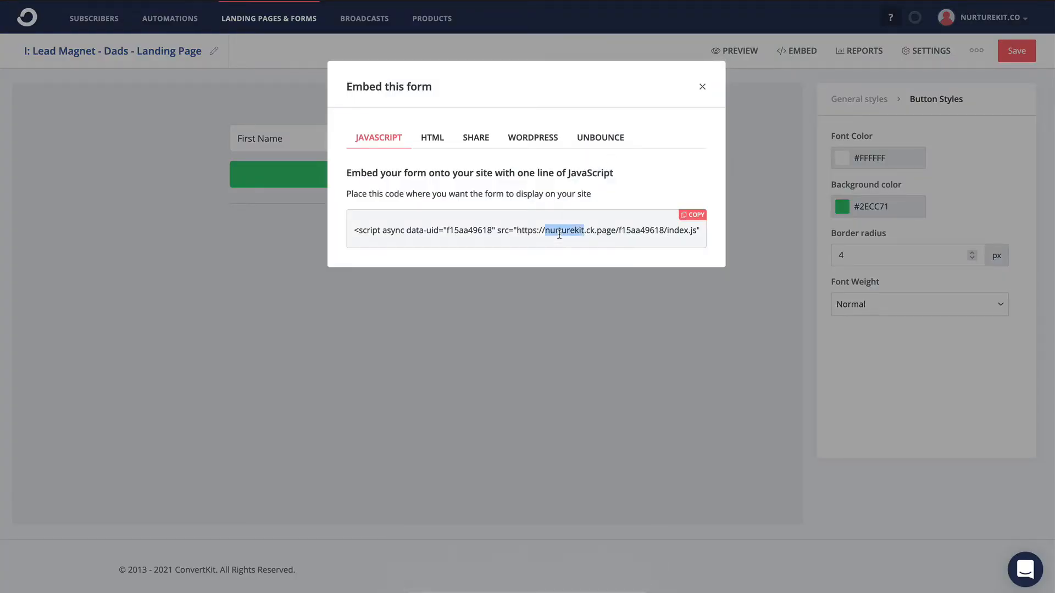
triple_click(559, 234)
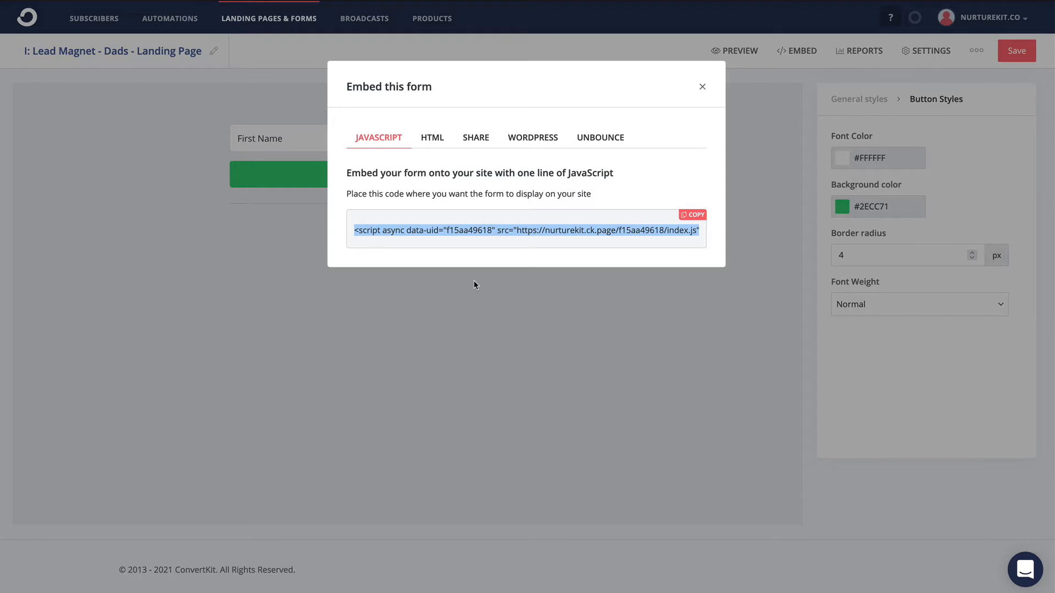
click(492, 227)
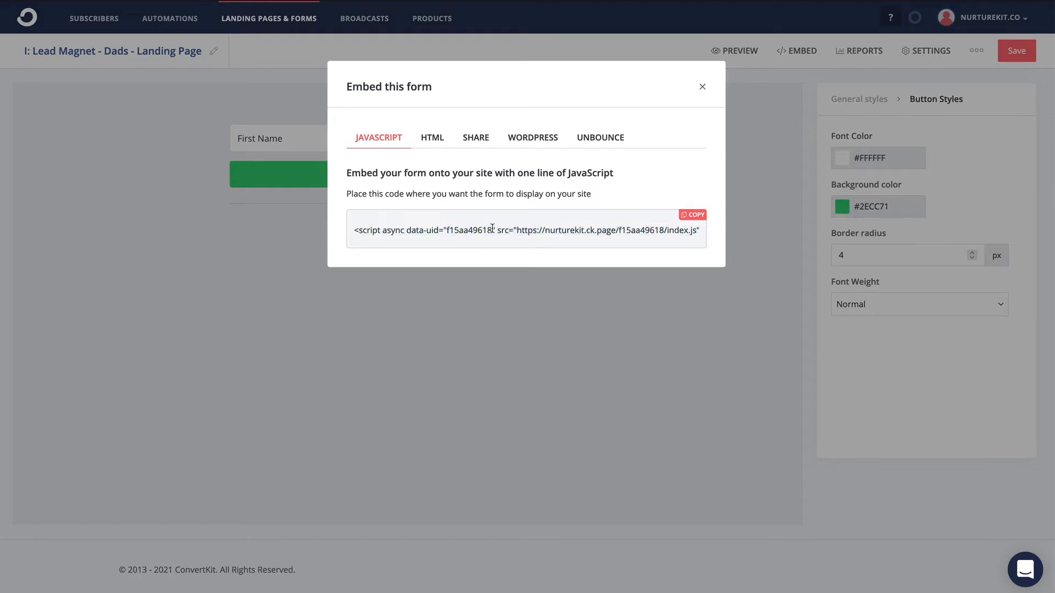
click(419, 302)
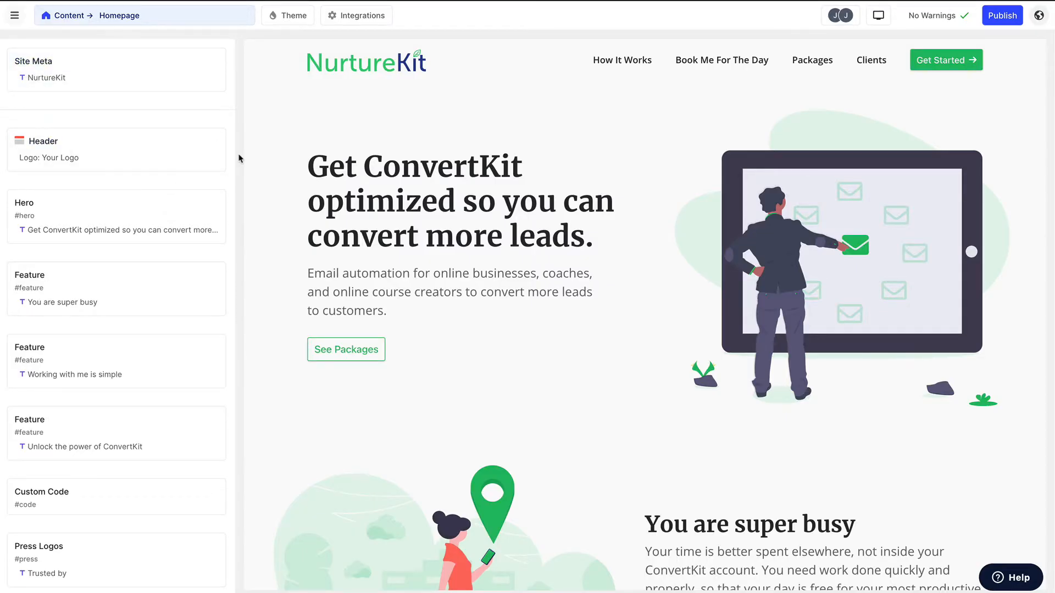
- In the NurtureKit website editor, start a new page titled "Hey Dad - Lose 2 pounds in 7 days"
click(168, 19)
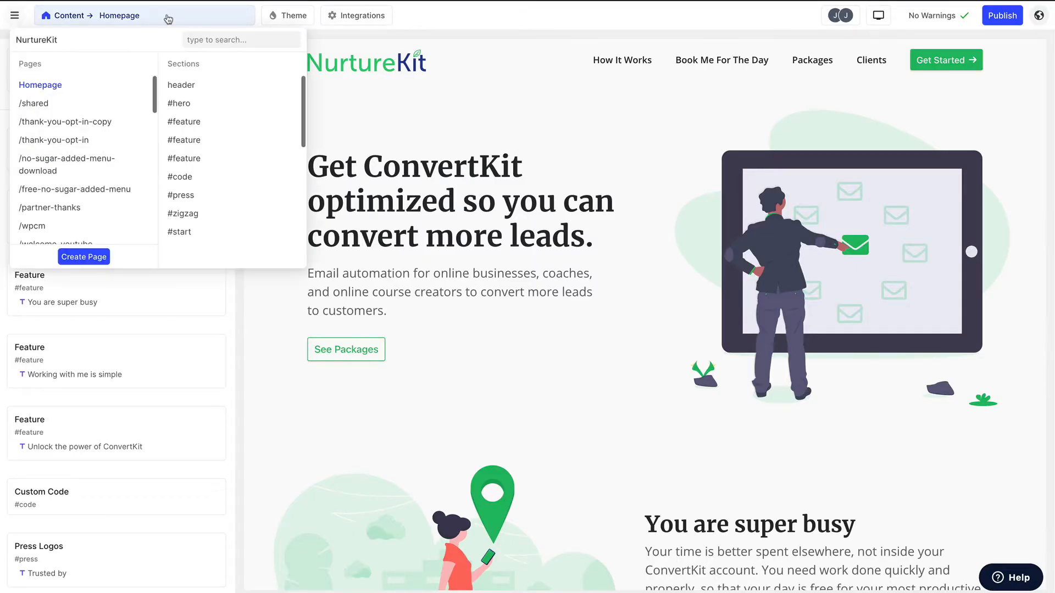
click(75, 264)
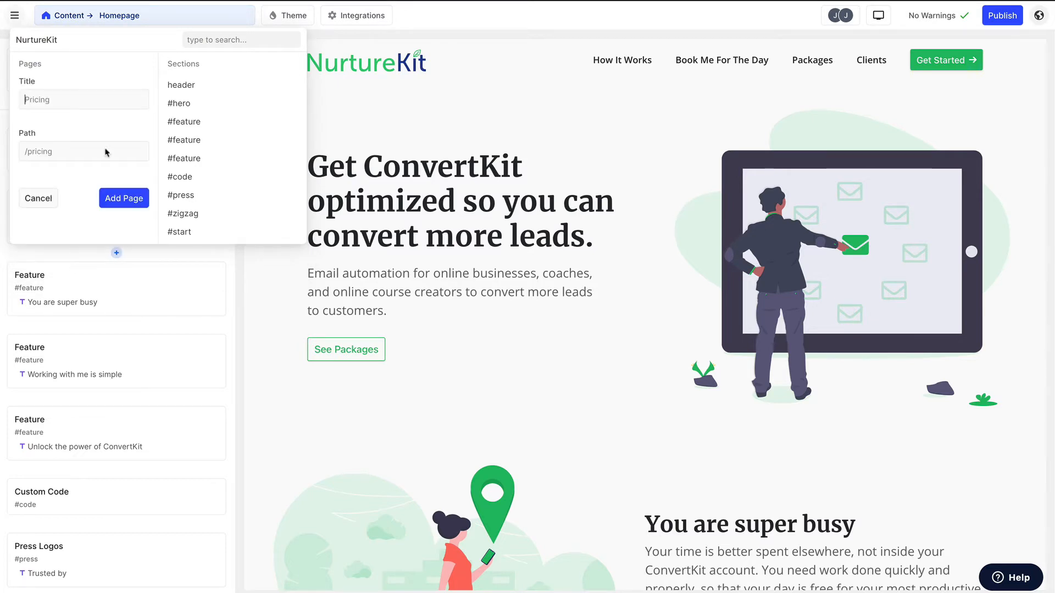
click(84, 103)
text(Hey Dad - Lose 2)
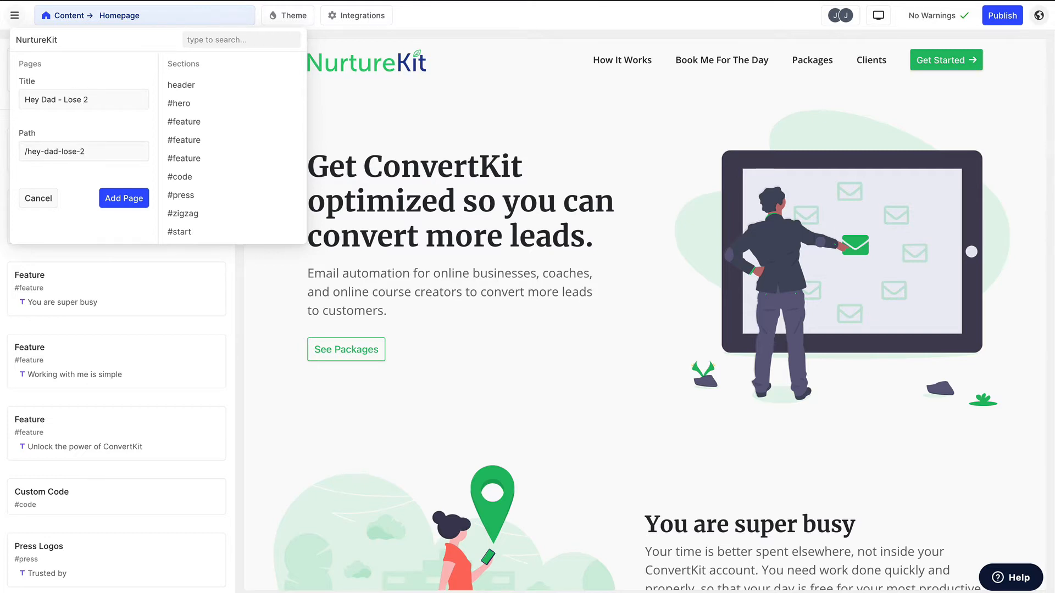
text( pounds in 7 days)
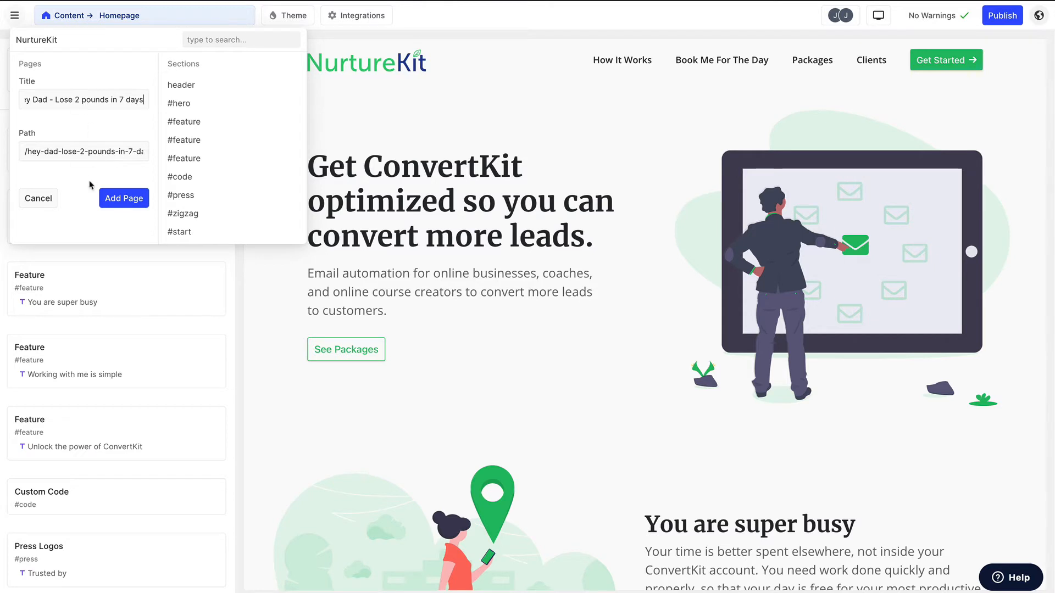
- Set the new page's path to /lp-dad-routine and add the page to the site
drag(26, 152, 175, 157)
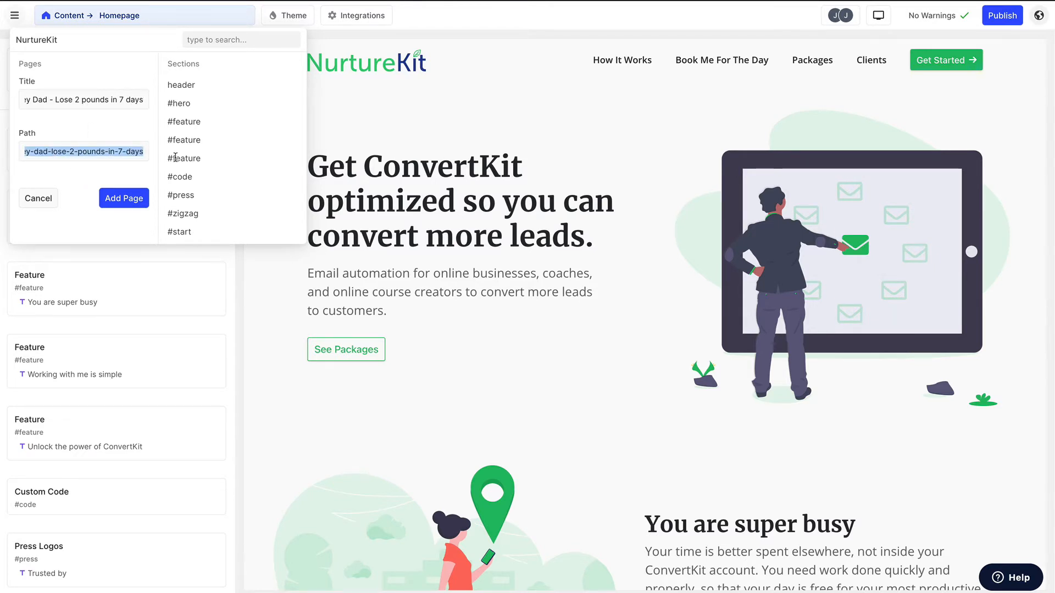
text(/lp)
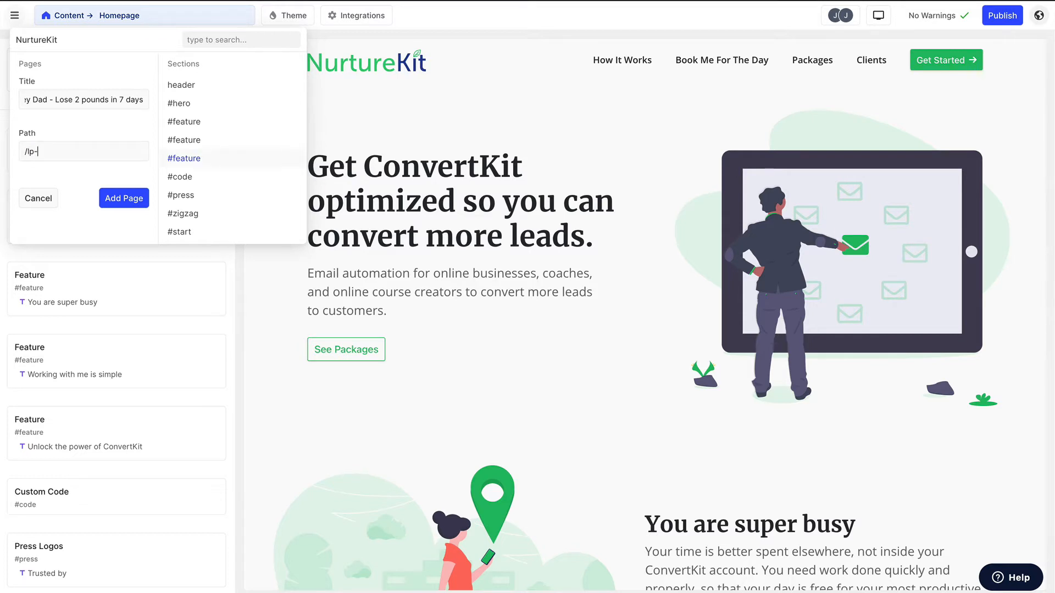
text(-dad)
key(BackSpace)
text(routine)
drag(103, 151, 19, 147)
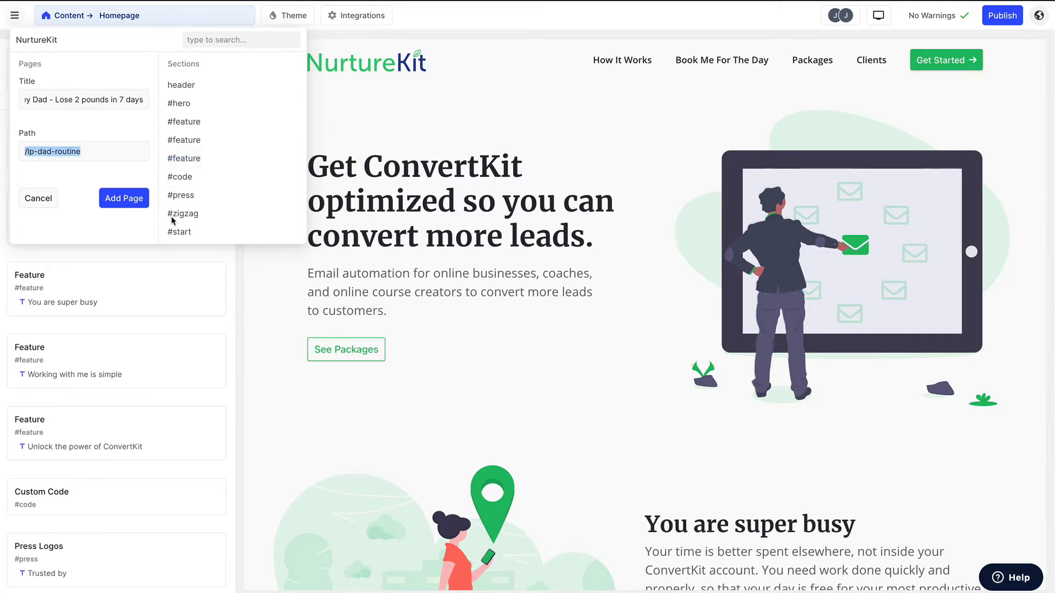
click(122, 198)
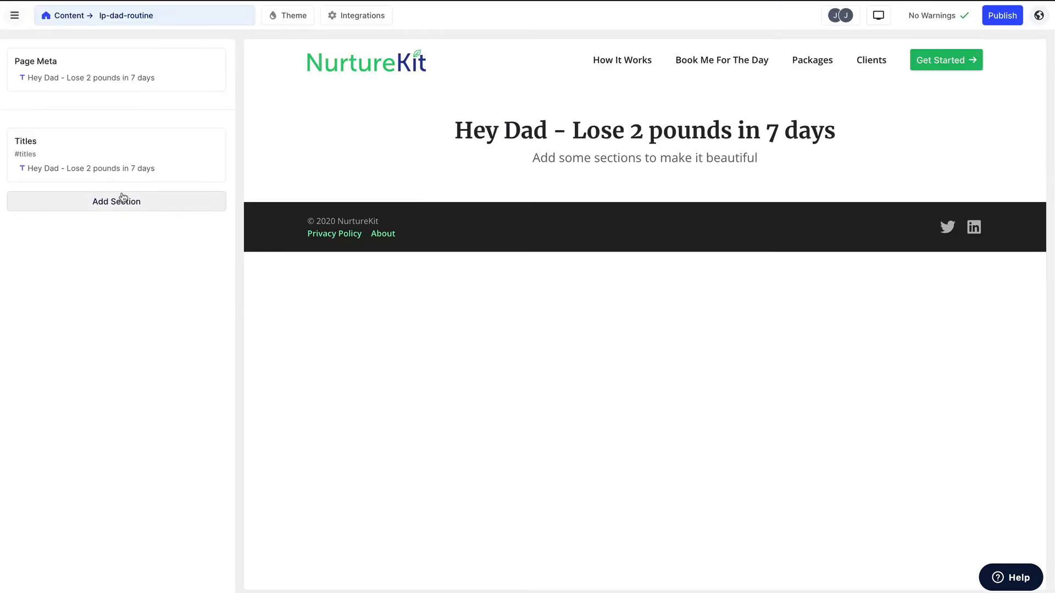
- Change the page's main heading to "Hey Dad! - Gain More Energy & Lose 2 Pounds in 7 days"
click(466, 129)
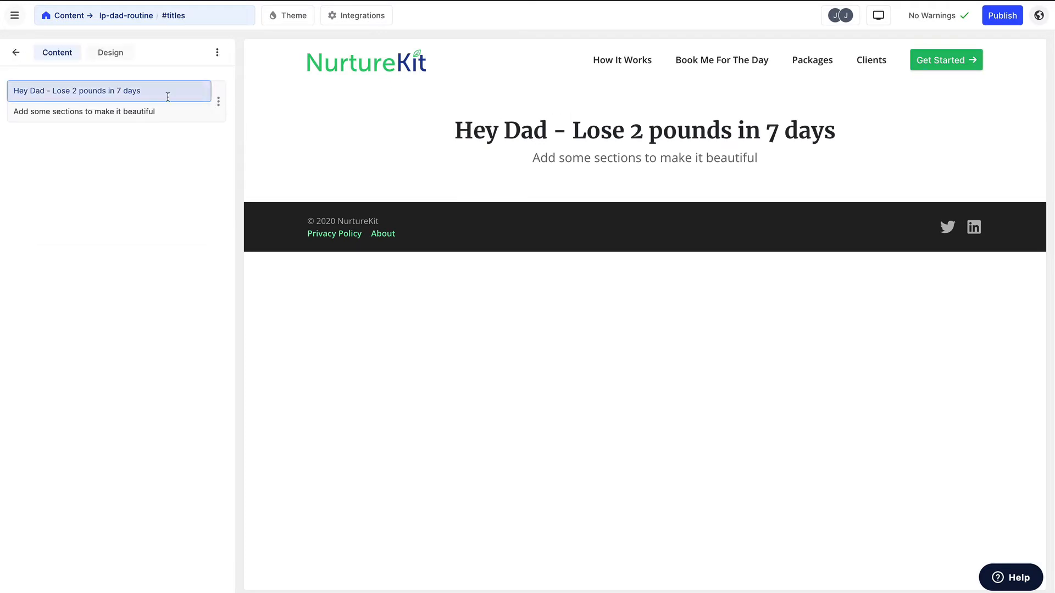
click(45, 91)
text(!)
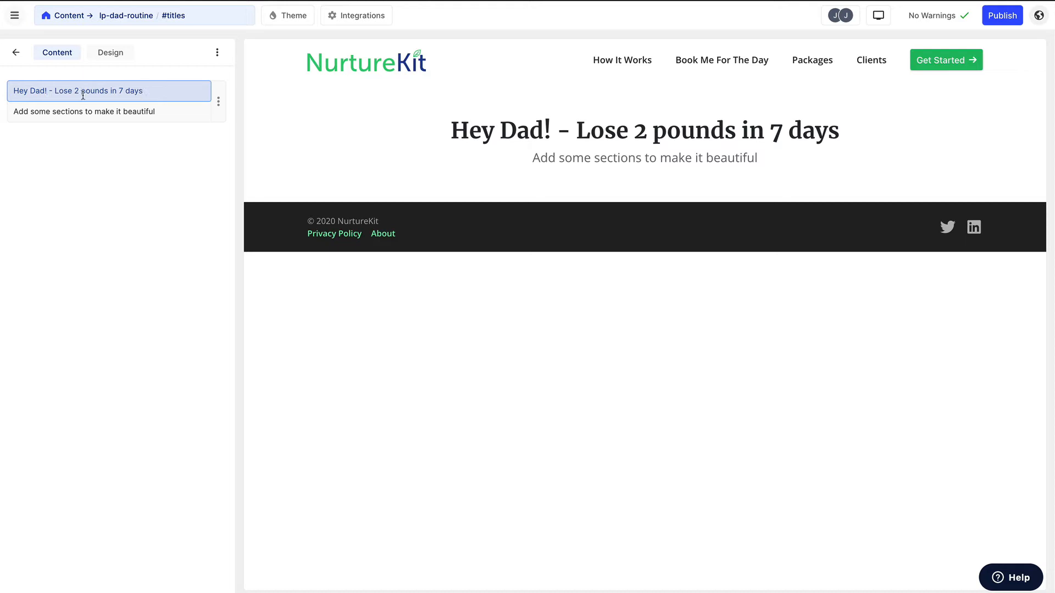
drag(142, 92, 54, 88)
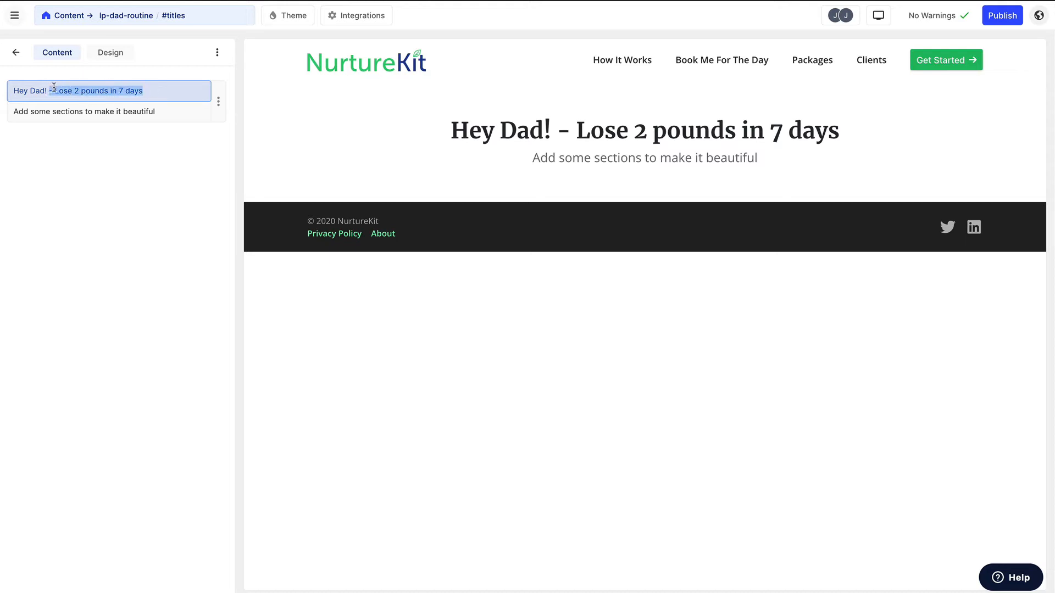
click(55, 89)
text(Gain More En)
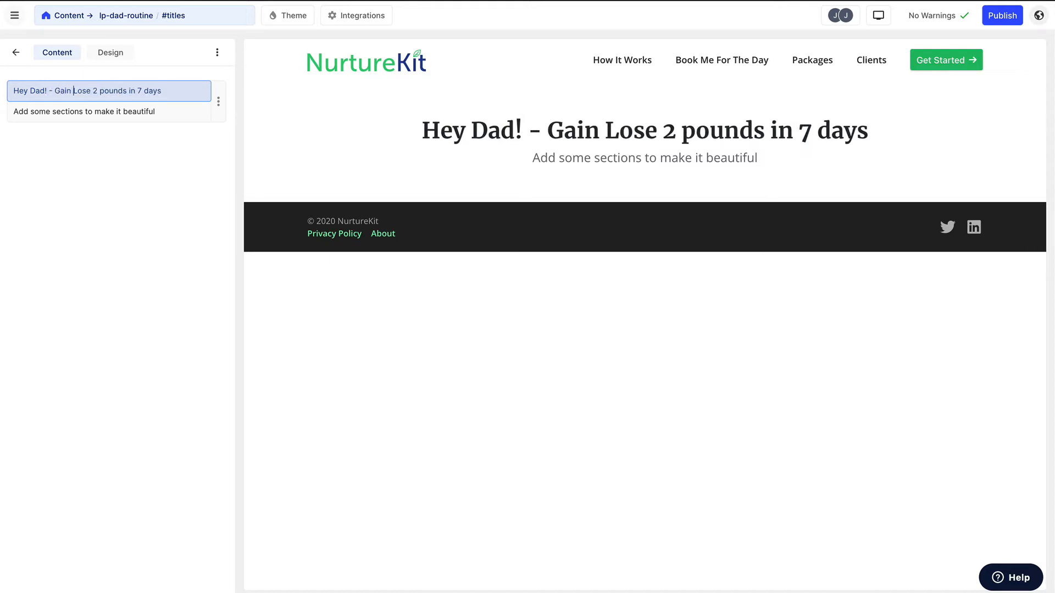
text(ergy &)
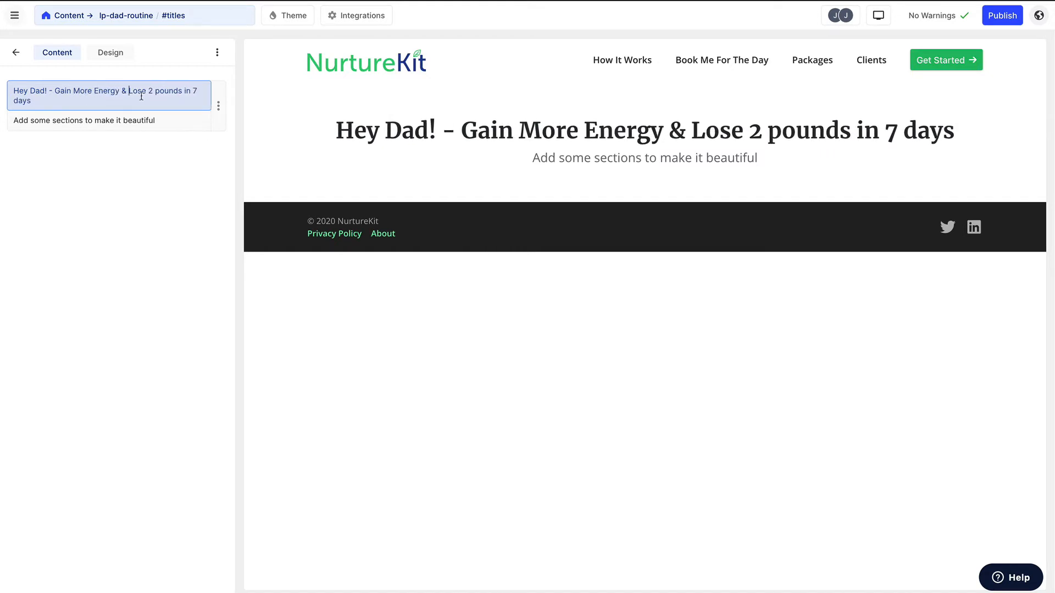
click(161, 90)
key(BackSpace)
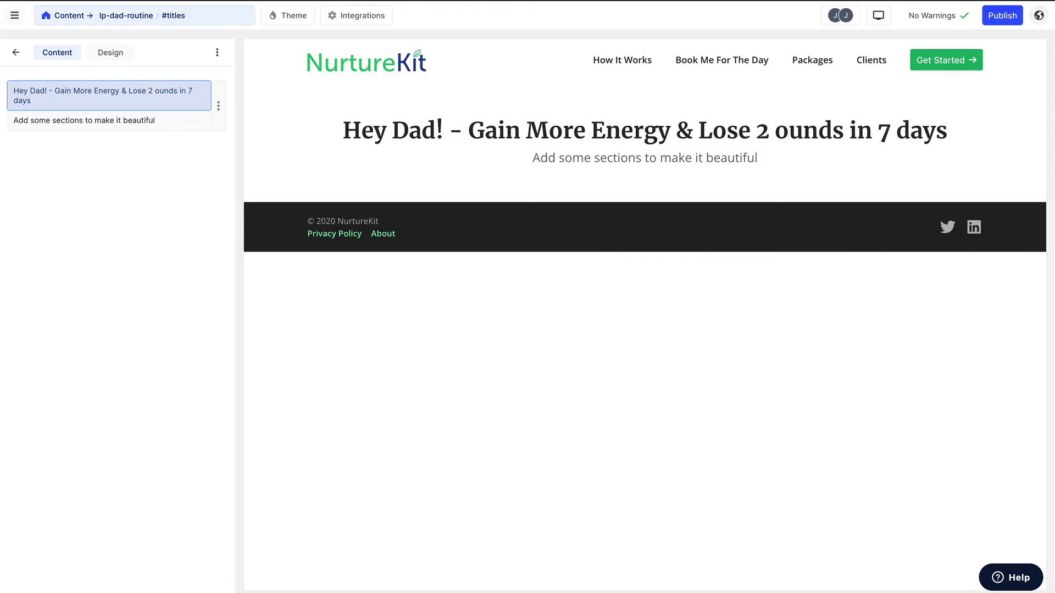
text(P)
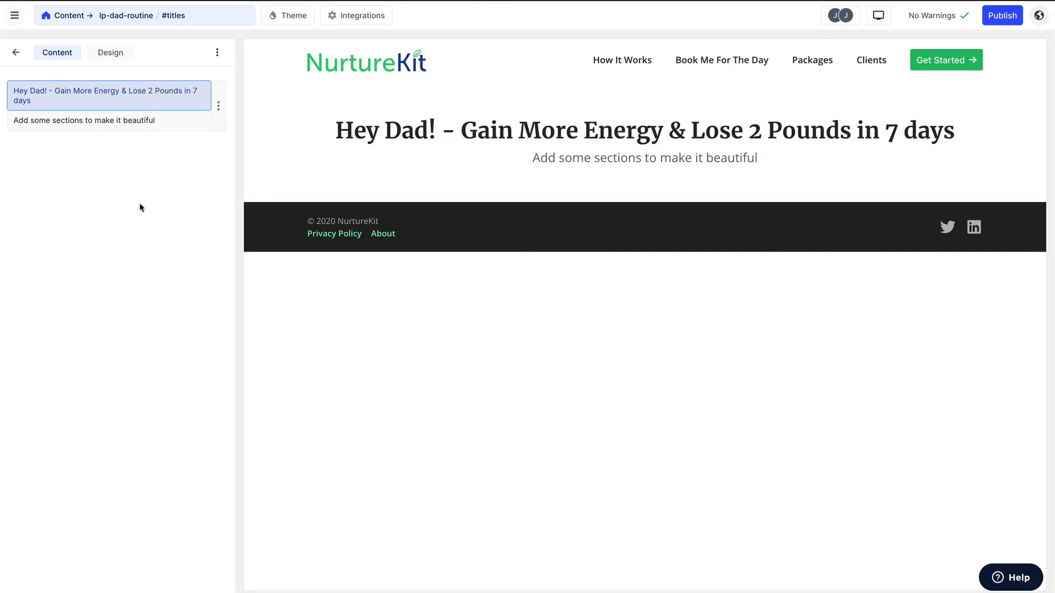
click(16, 52)
- Add a Feature section below the titles and insert the "Lose 2 Pound in 7 Days" cover image as its plain media product display
click(111, 203)
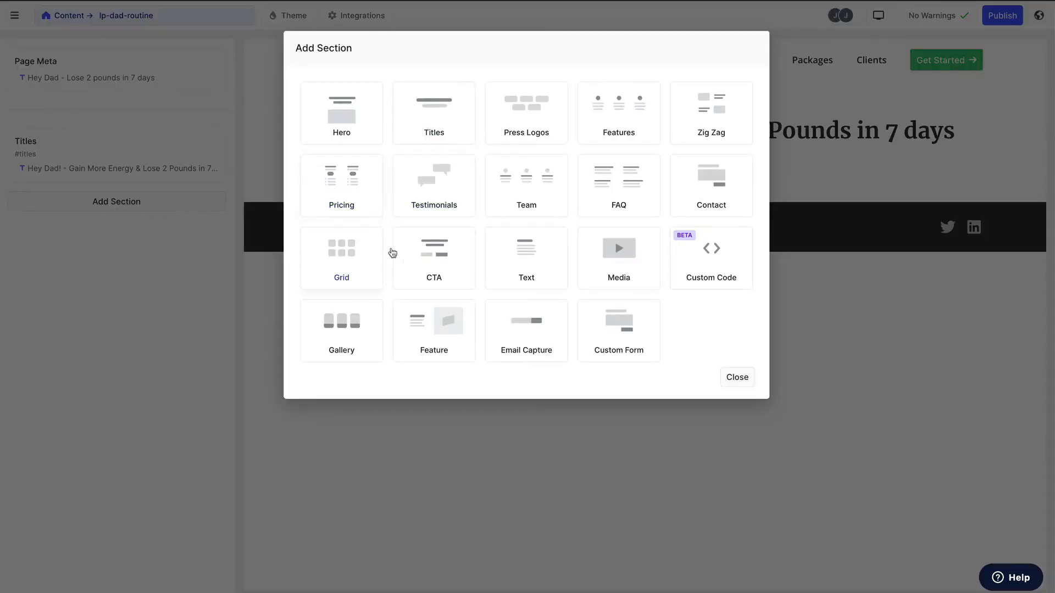
click(431, 337)
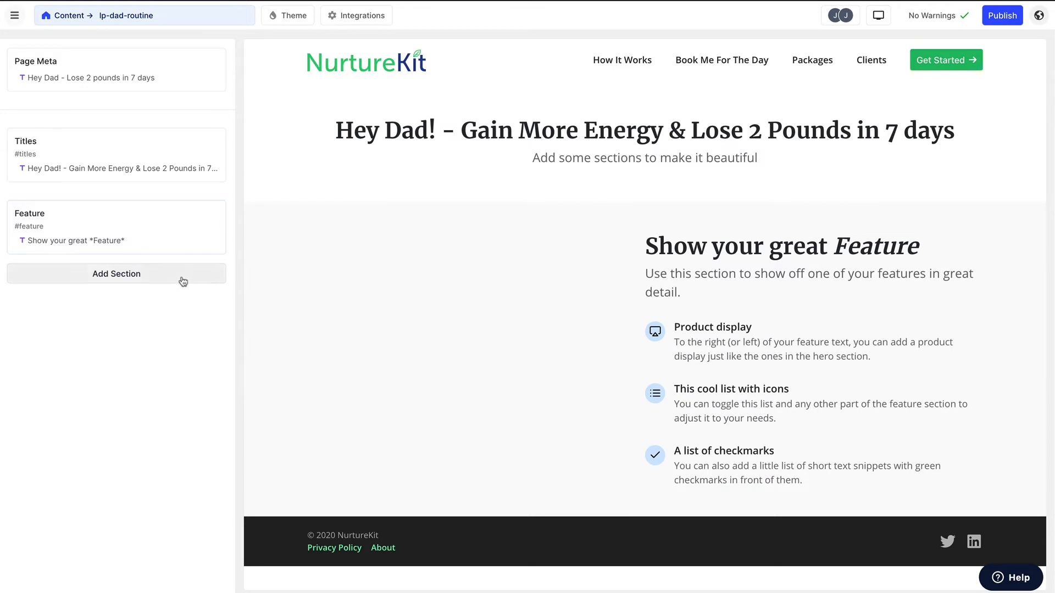
click(110, 239)
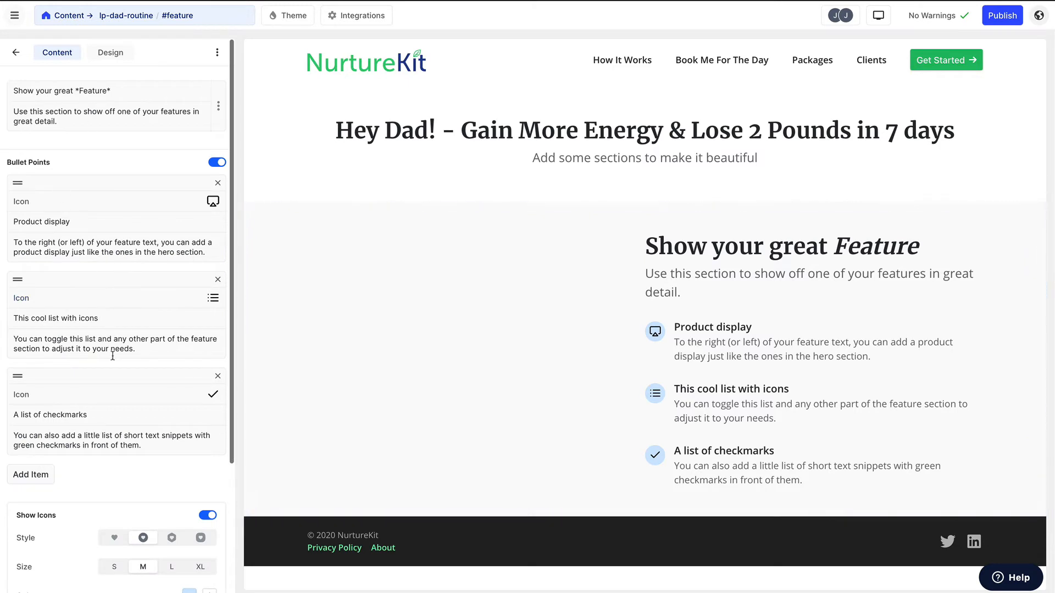
scroll(113, 356, down, 1)
scroll(113, 356, down, 2)
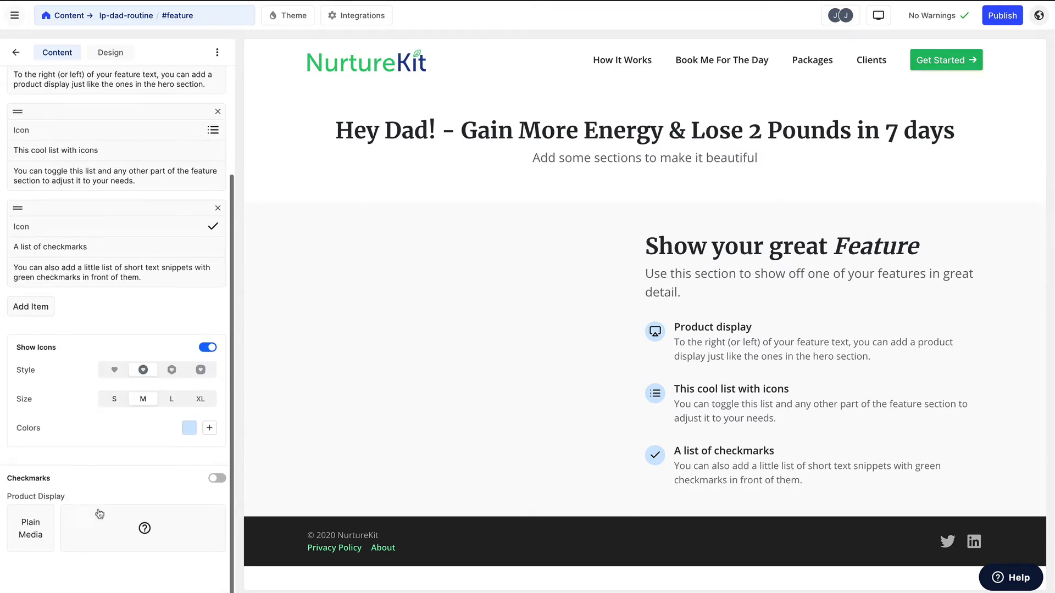
click(26, 537)
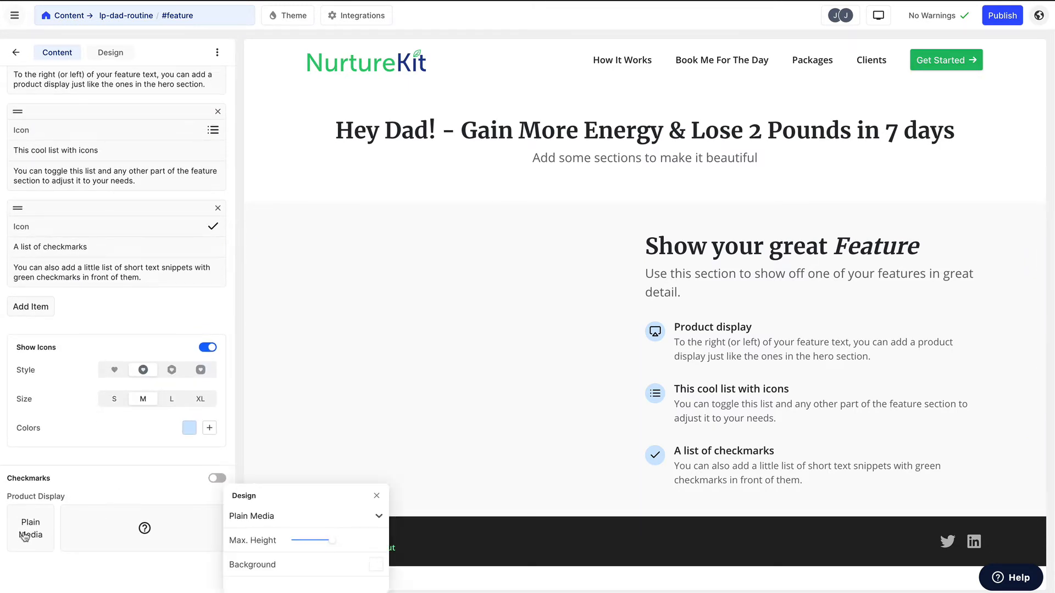
click(156, 530)
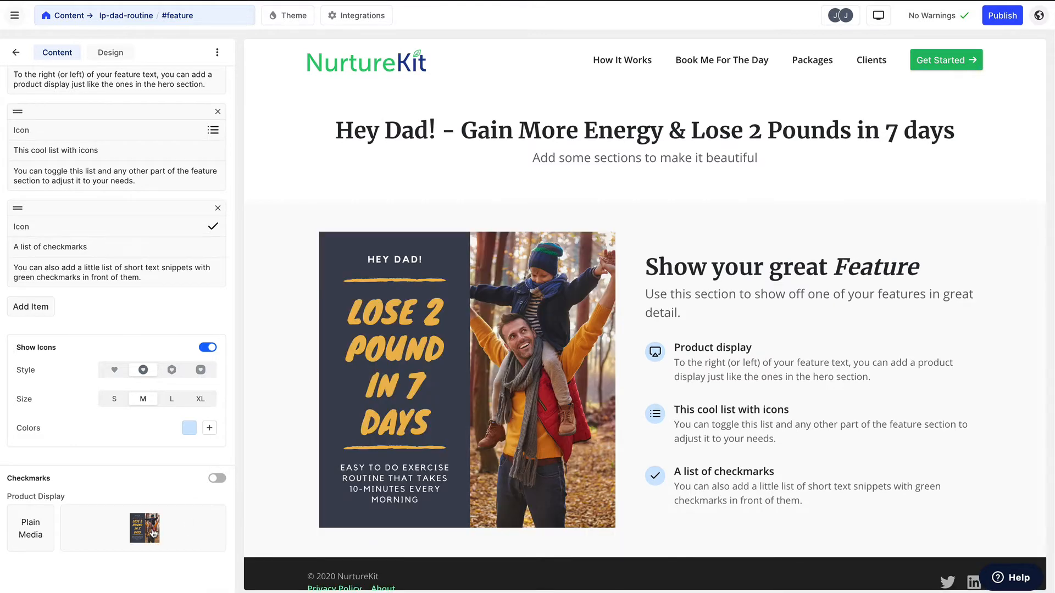
click(690, 266)
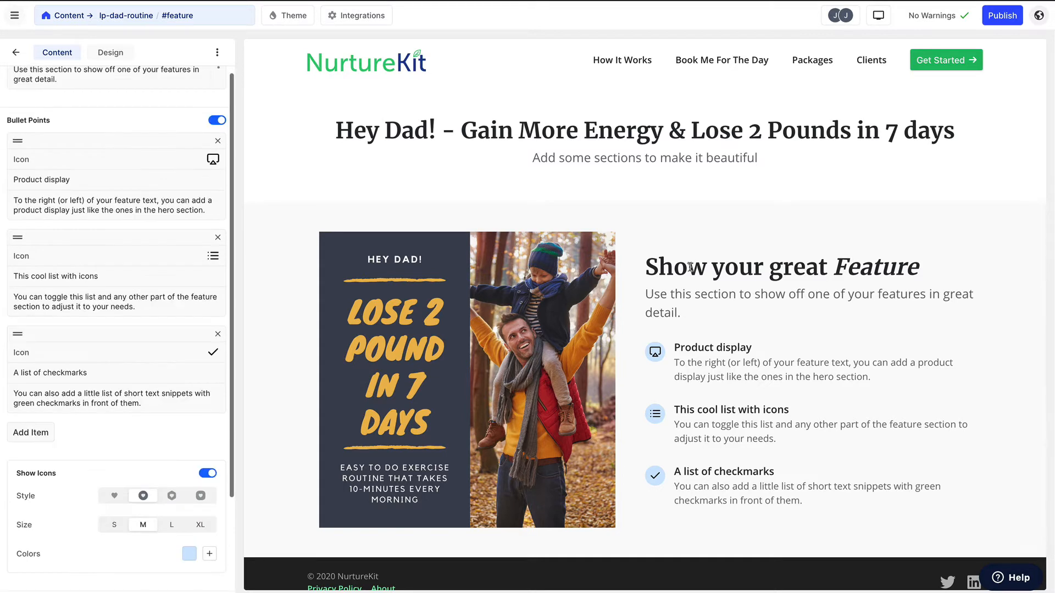
triple_click(690, 267)
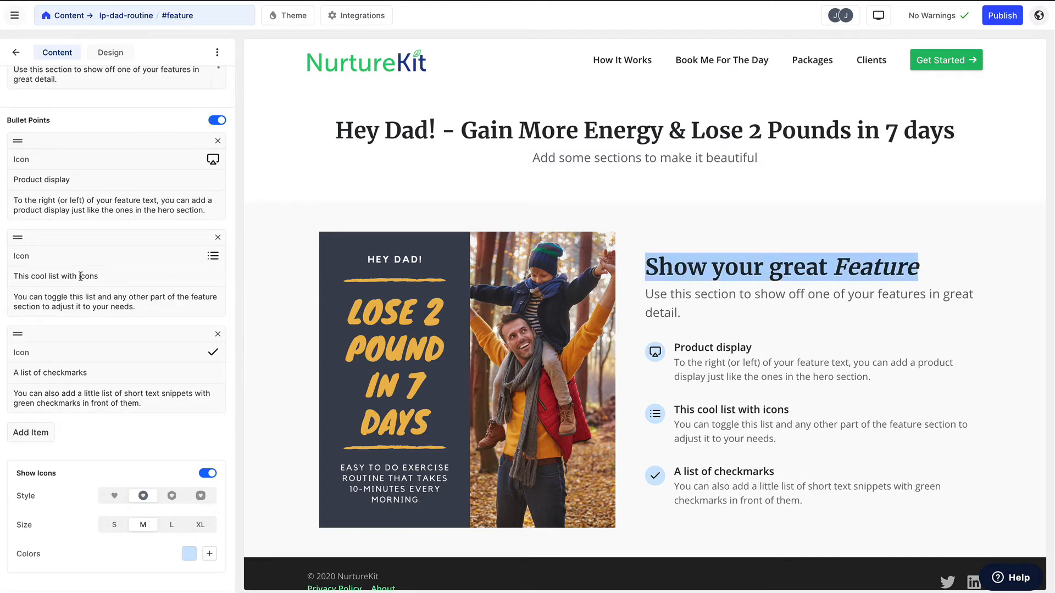
scroll(72, 172, up, 1)
triple_click(68, 92)
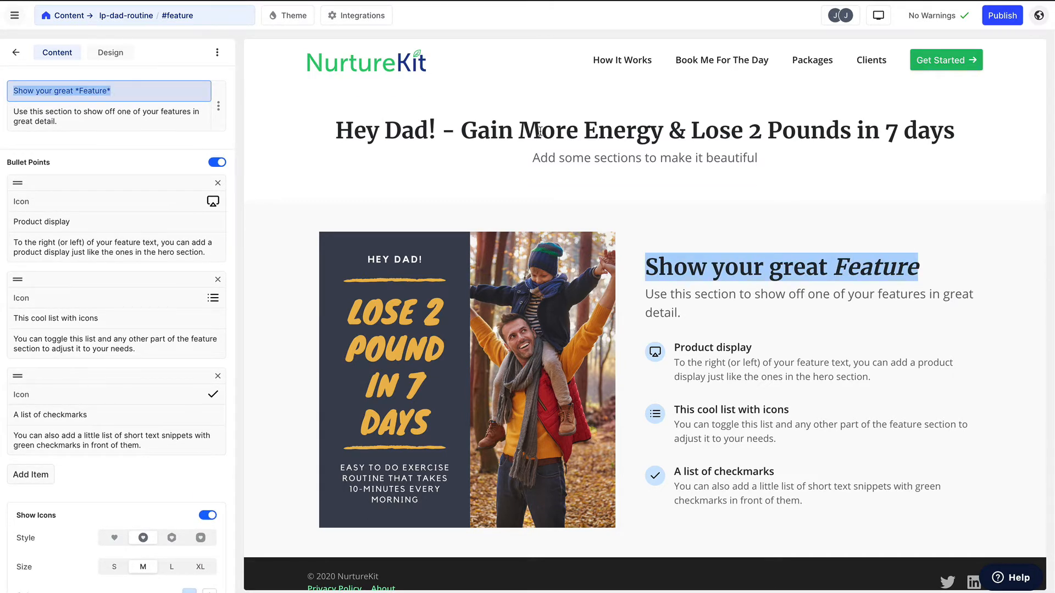
- Change the page subtitle in the Titles section to "Simple routine that takes 10-minutes every single morning for 7 days."
click(540, 158)
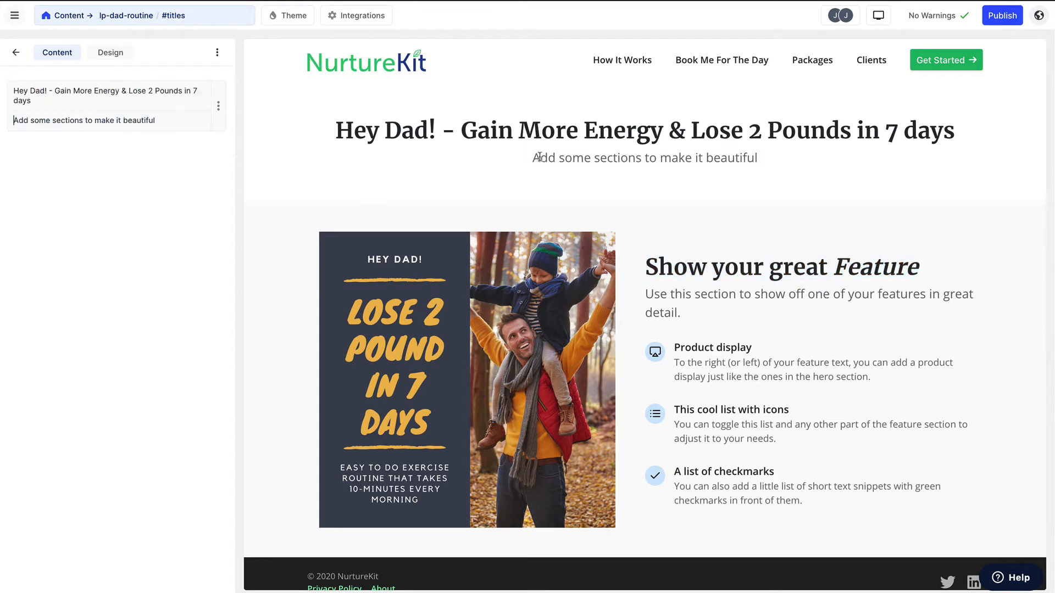
triple_click(149, 119)
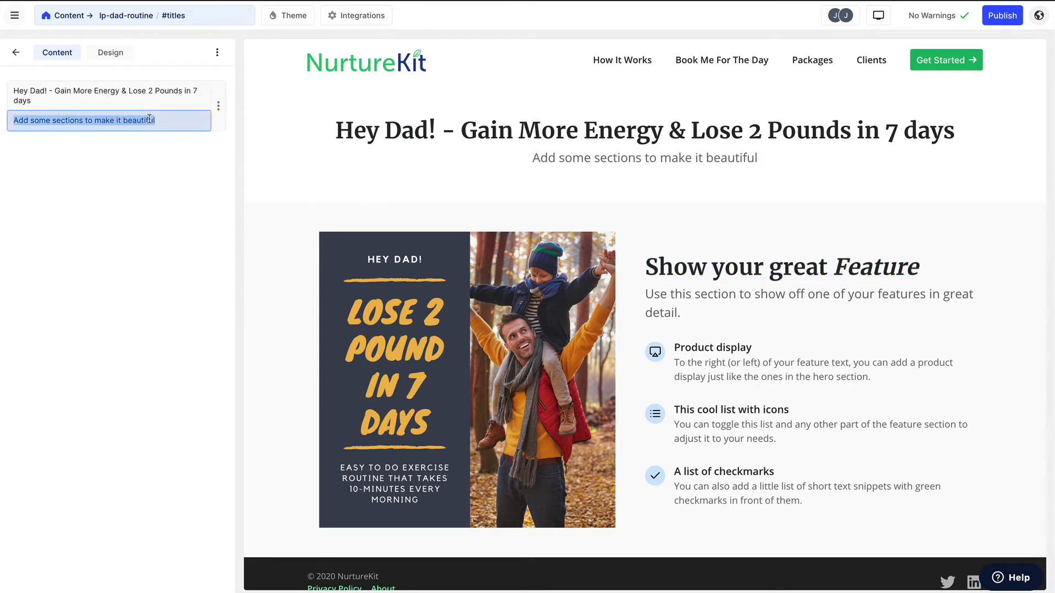
text(No worry)
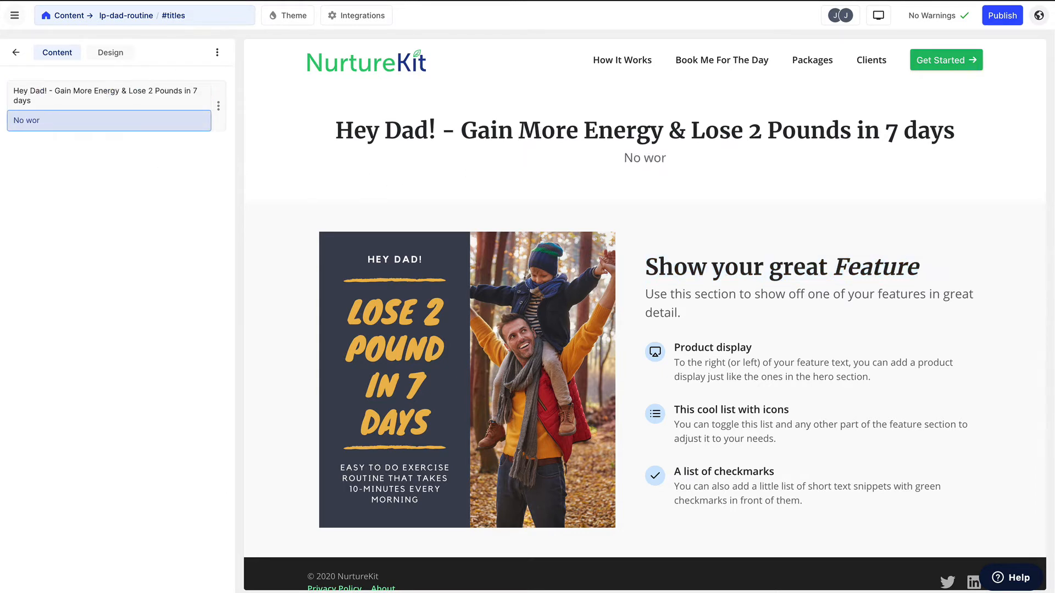
key(BackSpace)
key(BackSpace)
key(BackSpace)
key(BackSpace)
key(BackSpace)
key(BackSpace)
key(BackSpace)
key(BackSpace)
text(Simple)
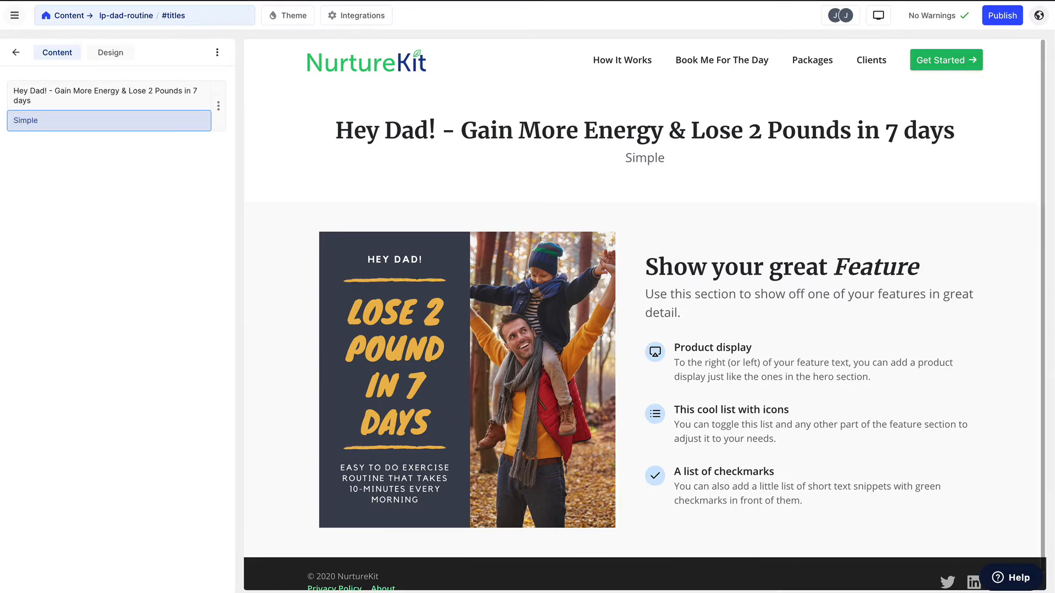
text( routine th)
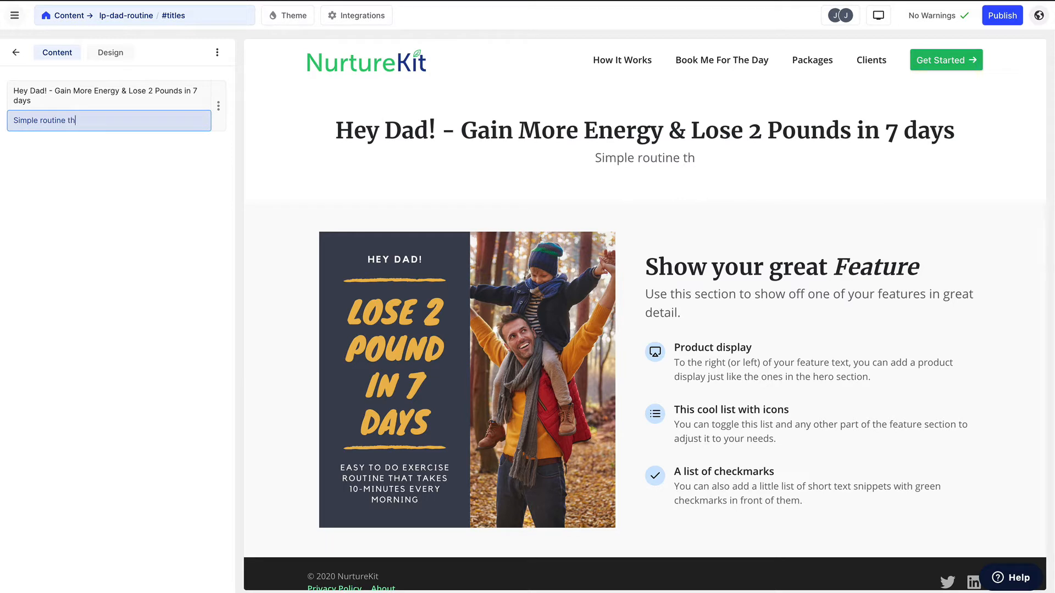
text(at takes)
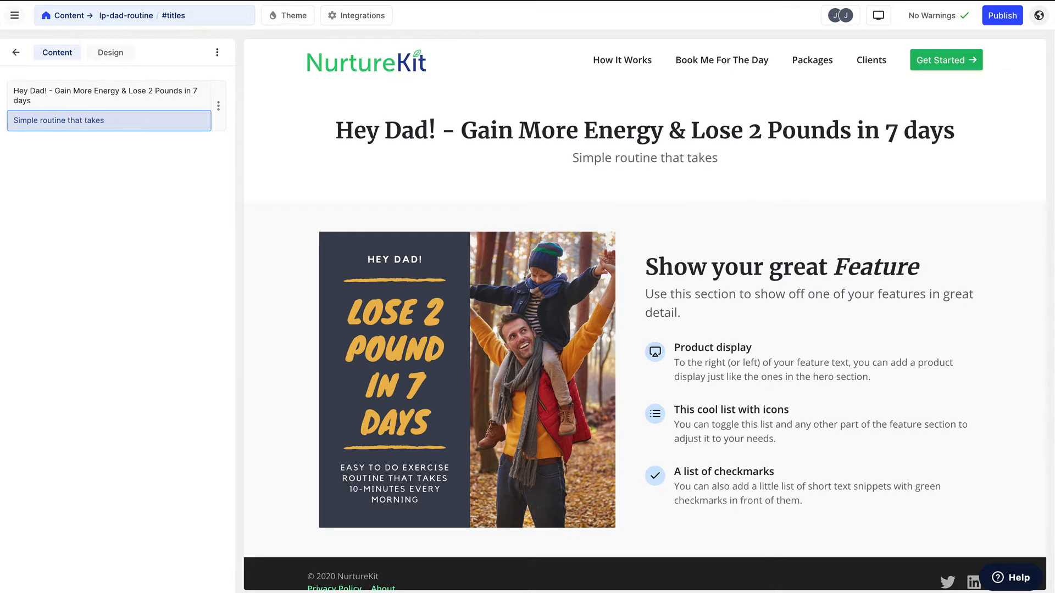
text( 10-minutes e)
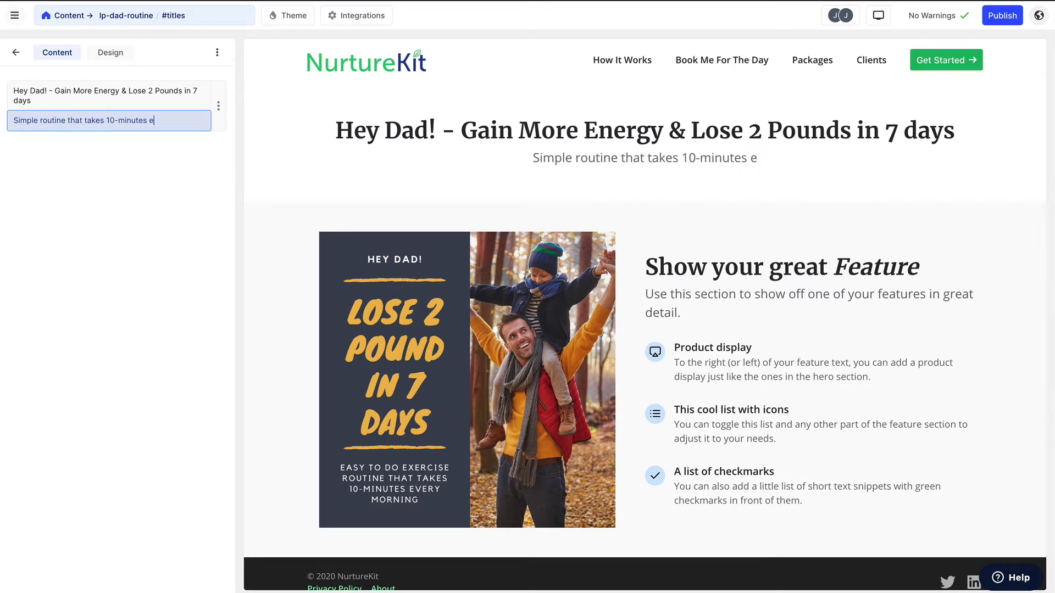
text(very single morning)
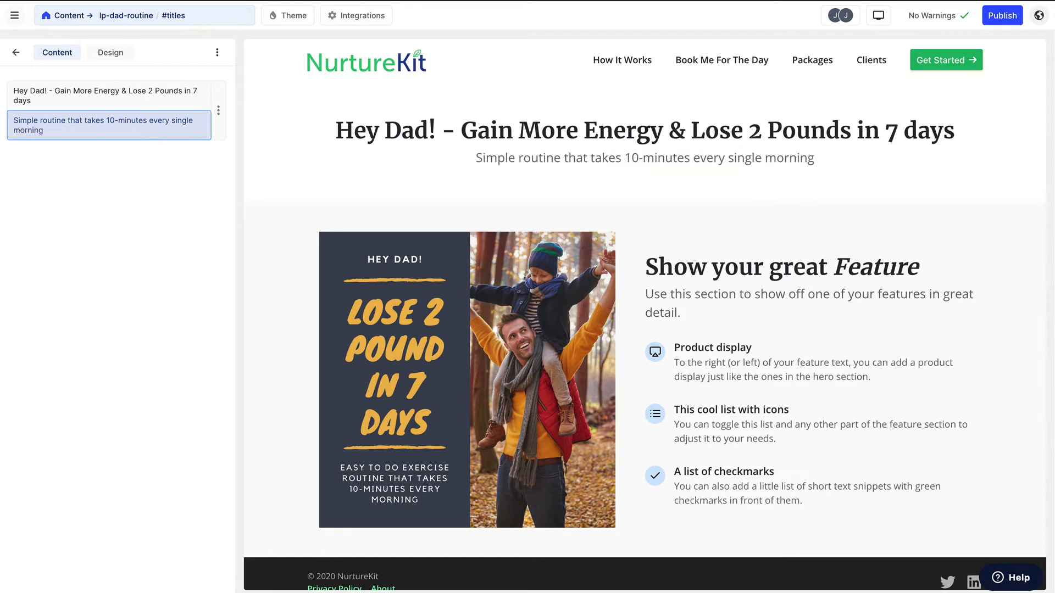
text( for 7 days.)
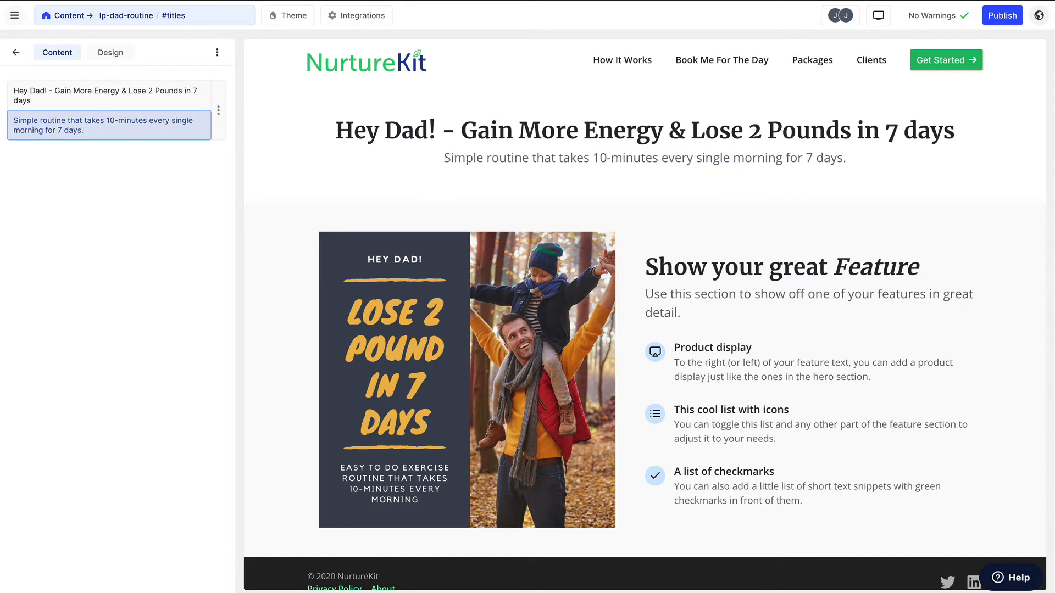
click(17, 51)
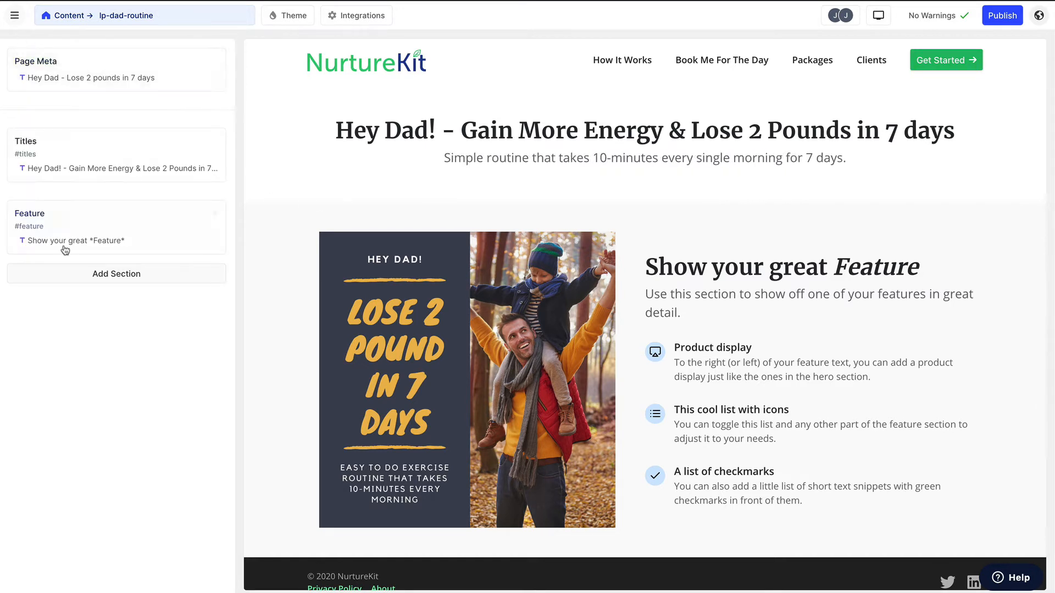
- Fill the Feature section with heading "Download The Free Routine", subtitle "So that you can enjoy keeping up and having fun with your child" and two rewritten bullets
click(69, 249)
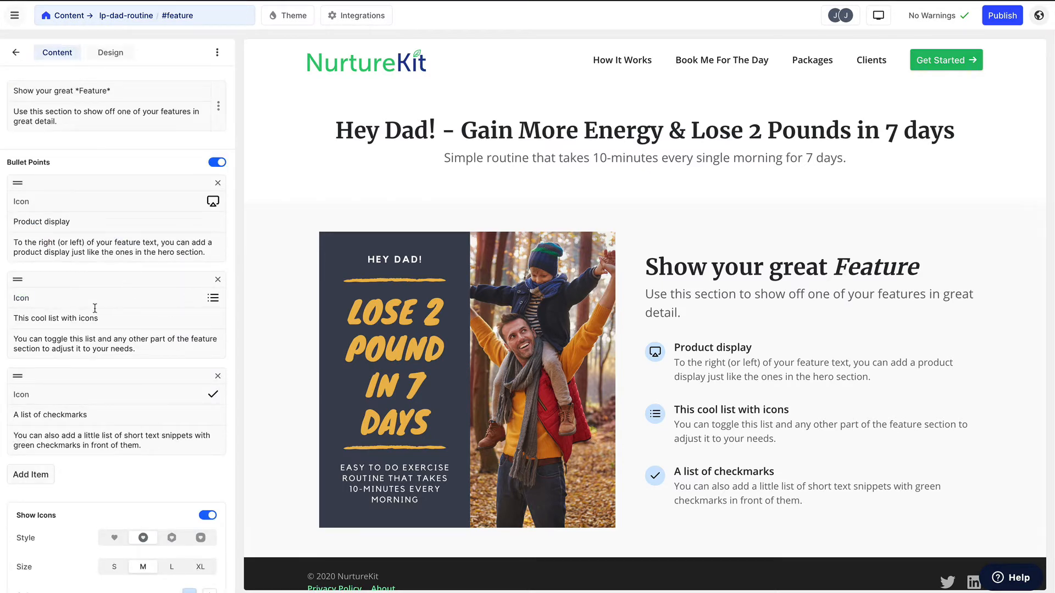
click(119, 95)
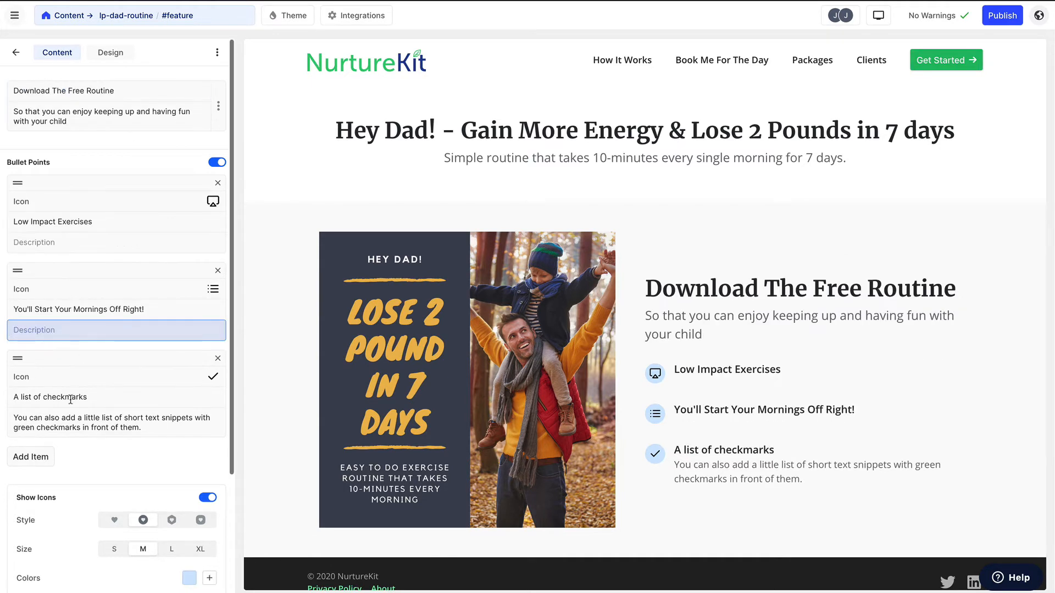
- Remove the placeholder description from the third bullet point of the Feature section
click(70, 400)
click(71, 419)
triple_click(71, 419)
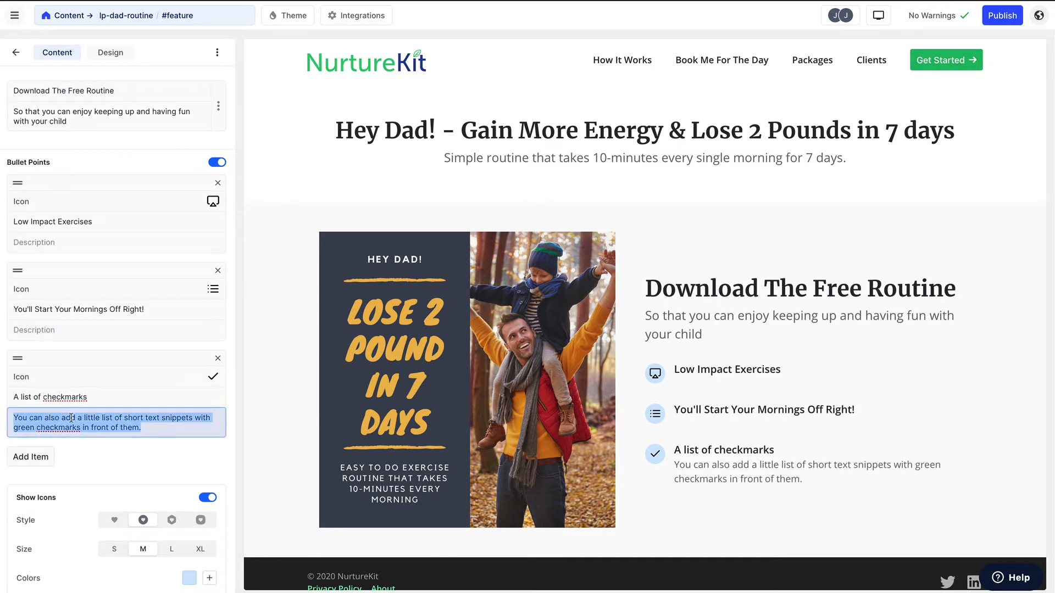
key(BackSpace)
- Extend the first bullet's title to "Low Impact Exercises / No Equipment Needed" and clear the third bullet's title
triple_click(53, 405)
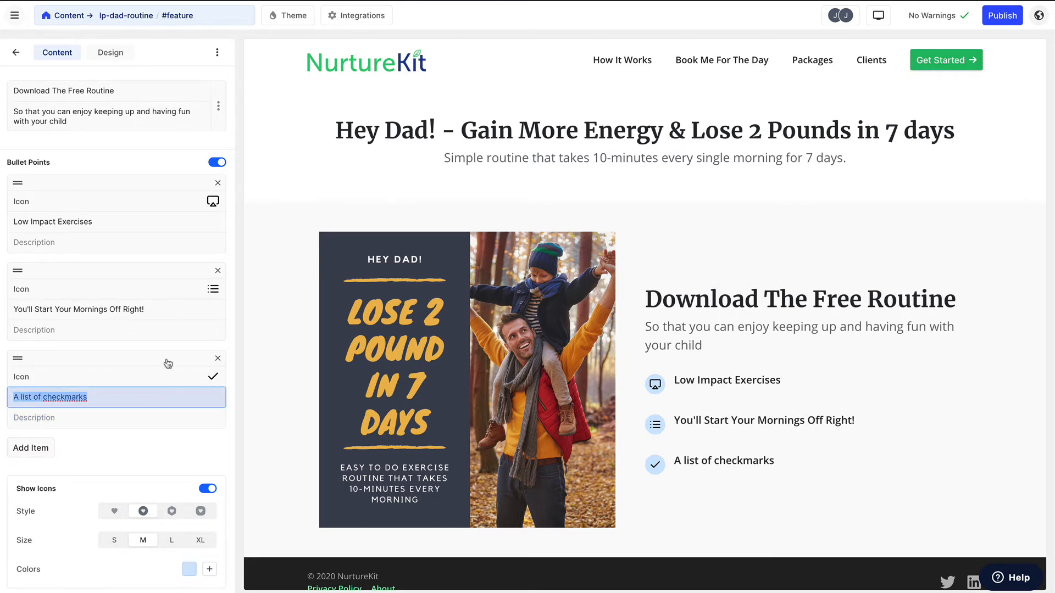
click(126, 222)
text(/ No Equipment Needed)
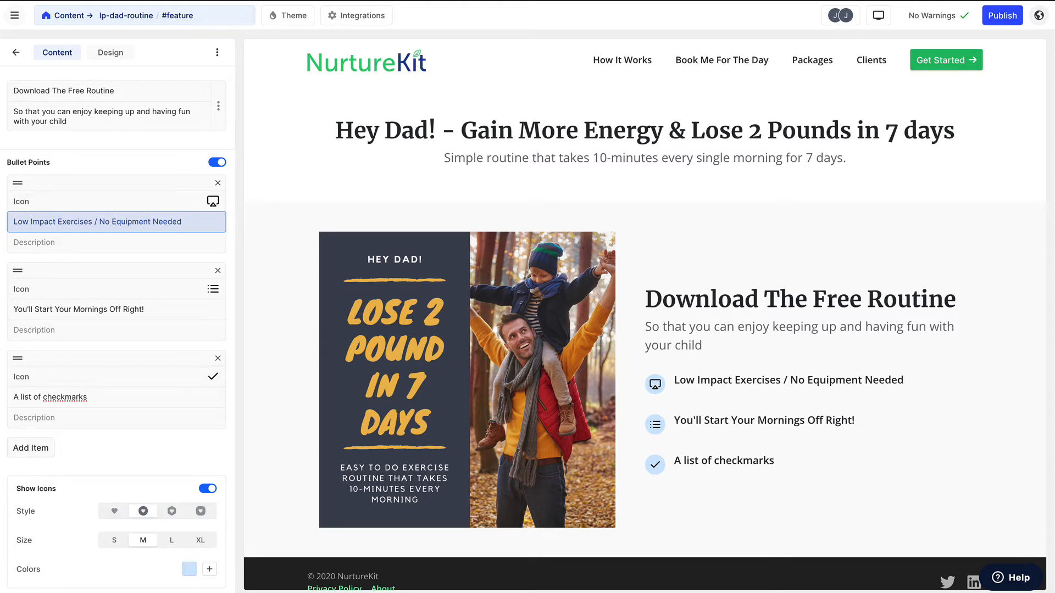
triple_click(86, 397)
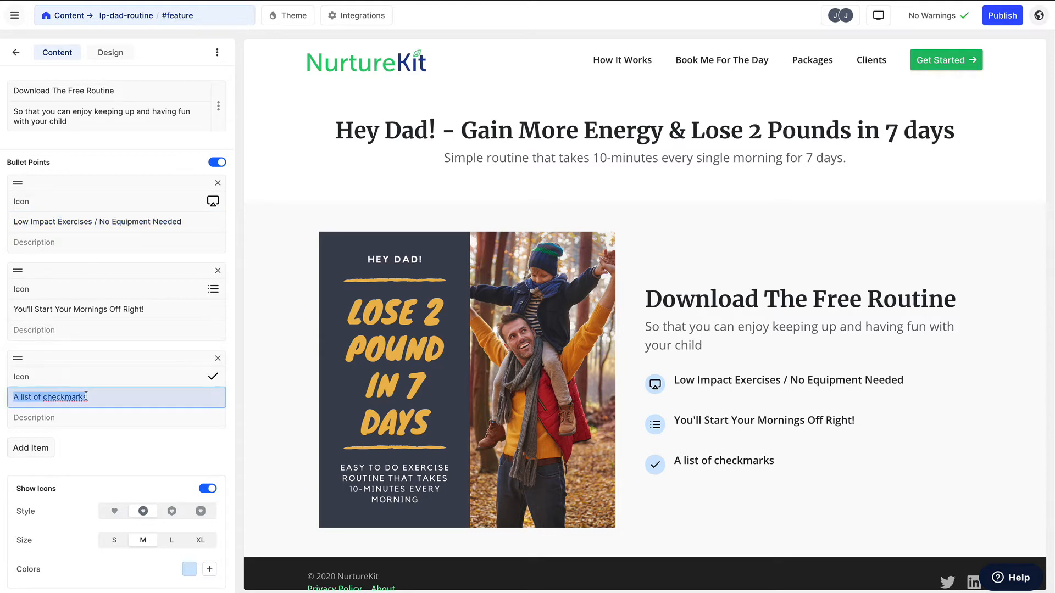
key(BackSpace)
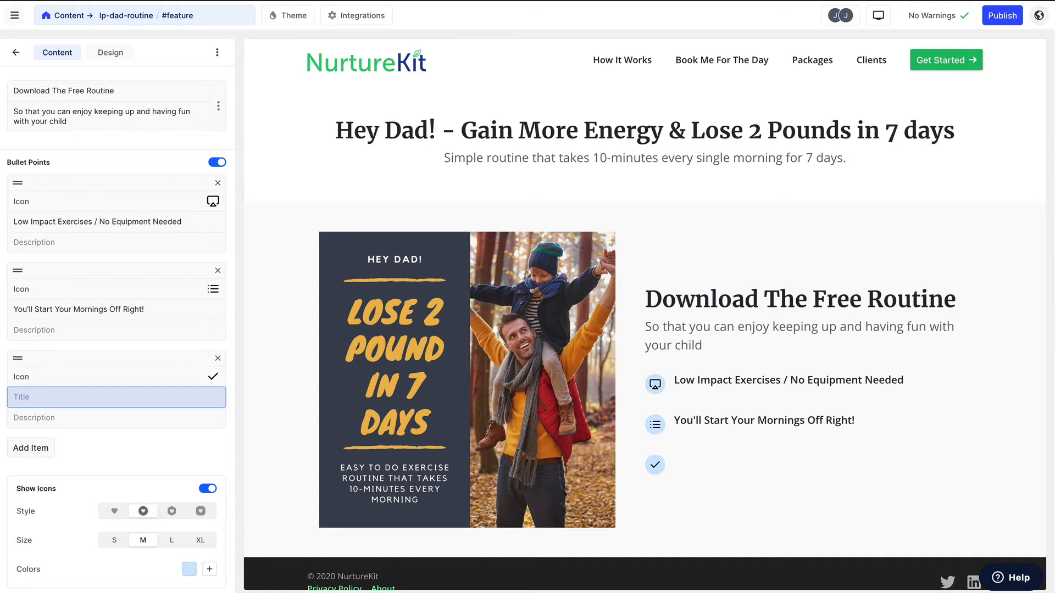
click(16, 52)
- Add a Custom Code section below the Feature section and replace its sample code with the ConvertKit form's embed script
click(49, 267)
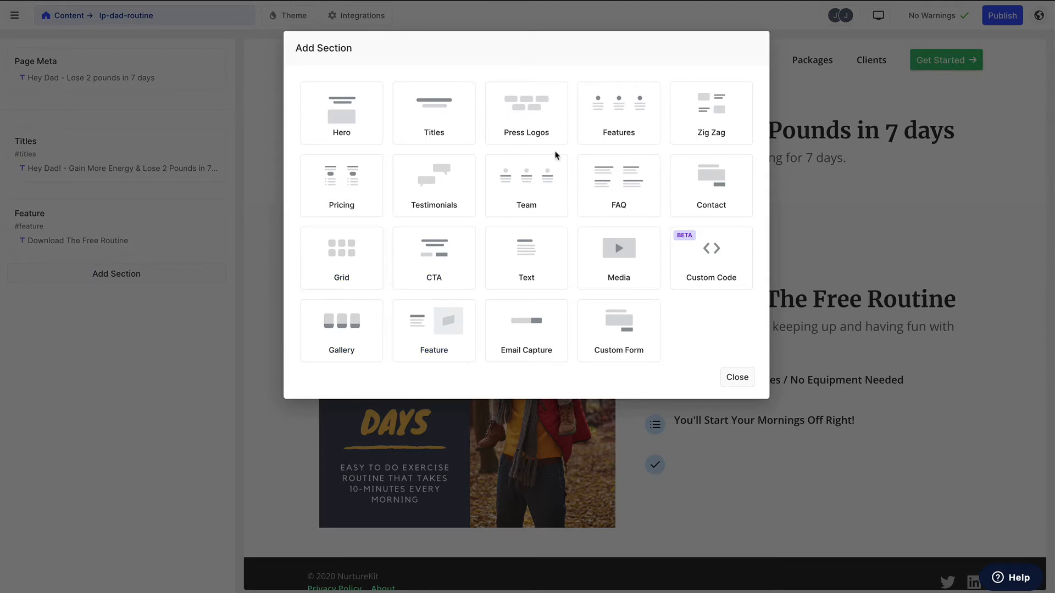
click(703, 272)
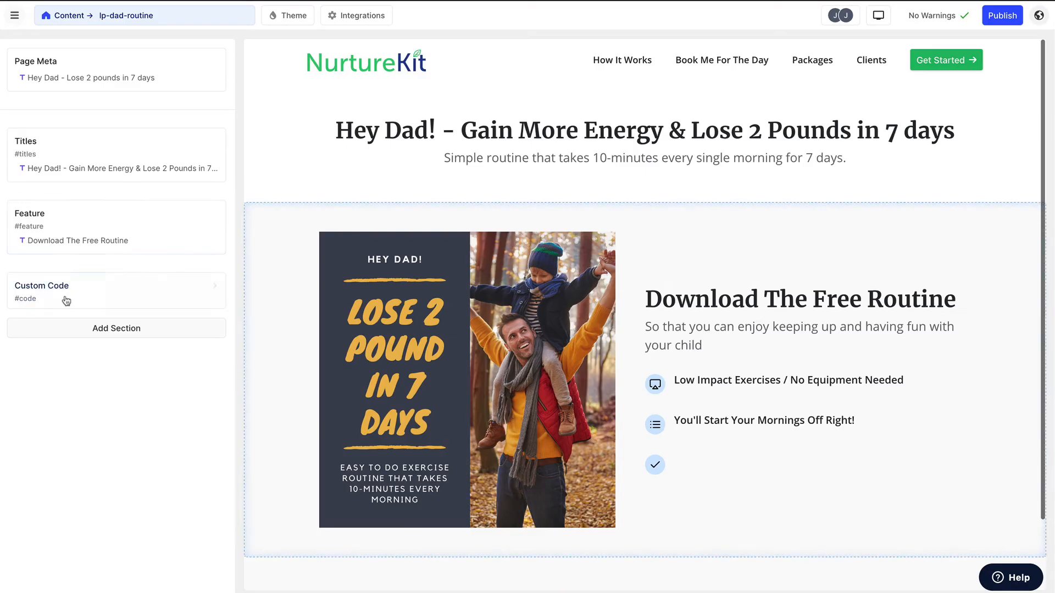
click(63, 296)
click(104, 199)
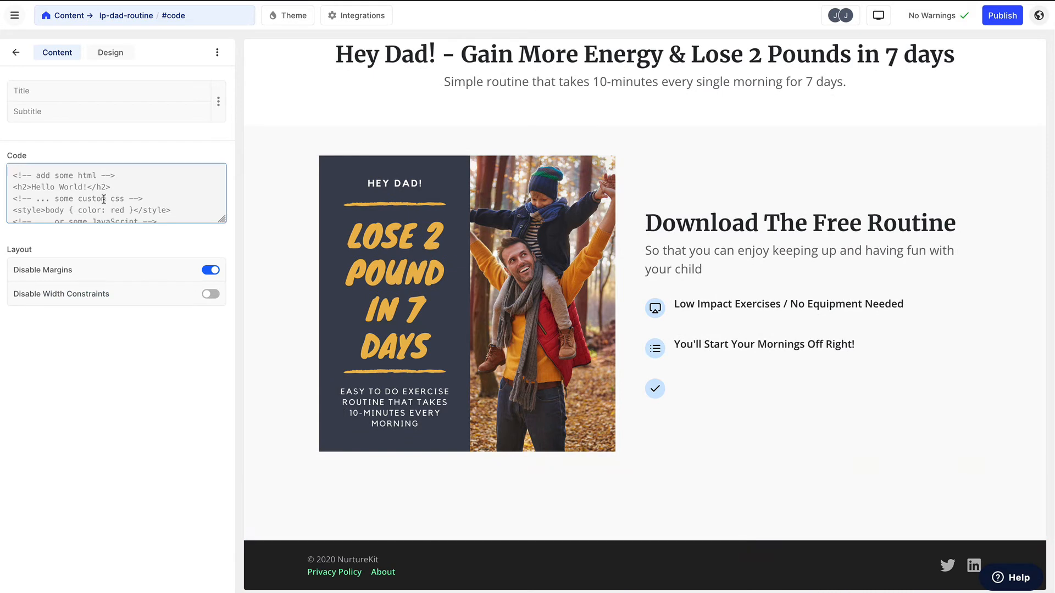
text(<script async data-uid="f15aa49618" src="https://nurturekit.ck.page/f15aa49618/index.js"></script>)
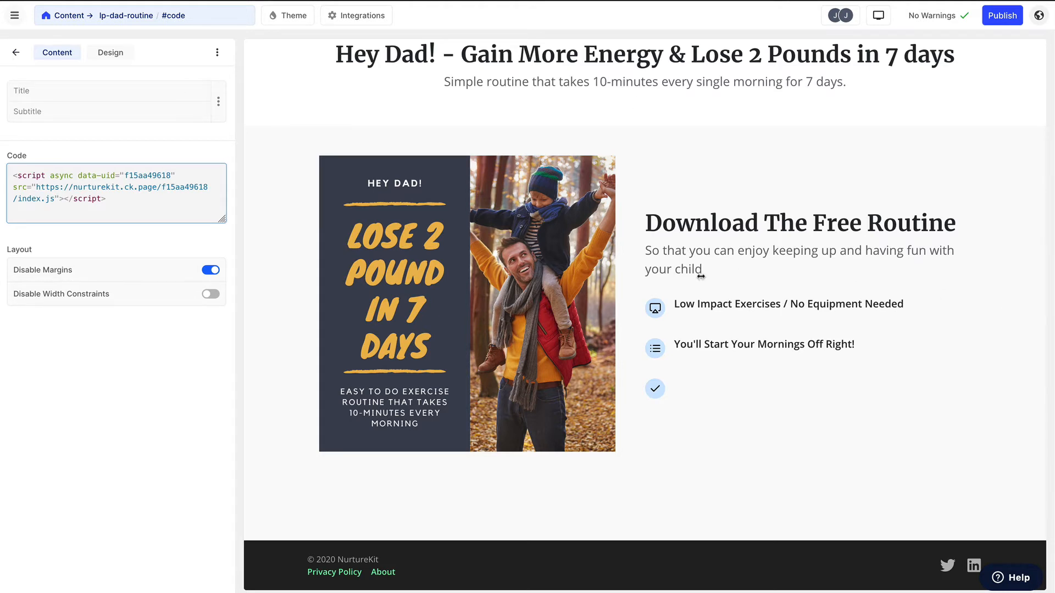
- Publish the site and check the live landing page down to its embedded opt-in form
click(1001, 17)
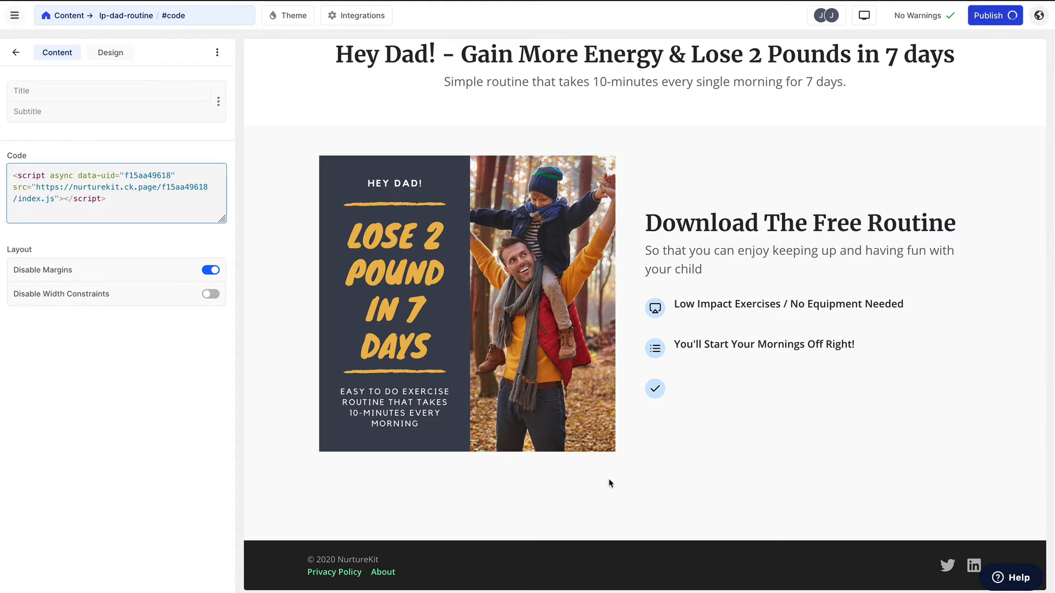
click(1040, 16)
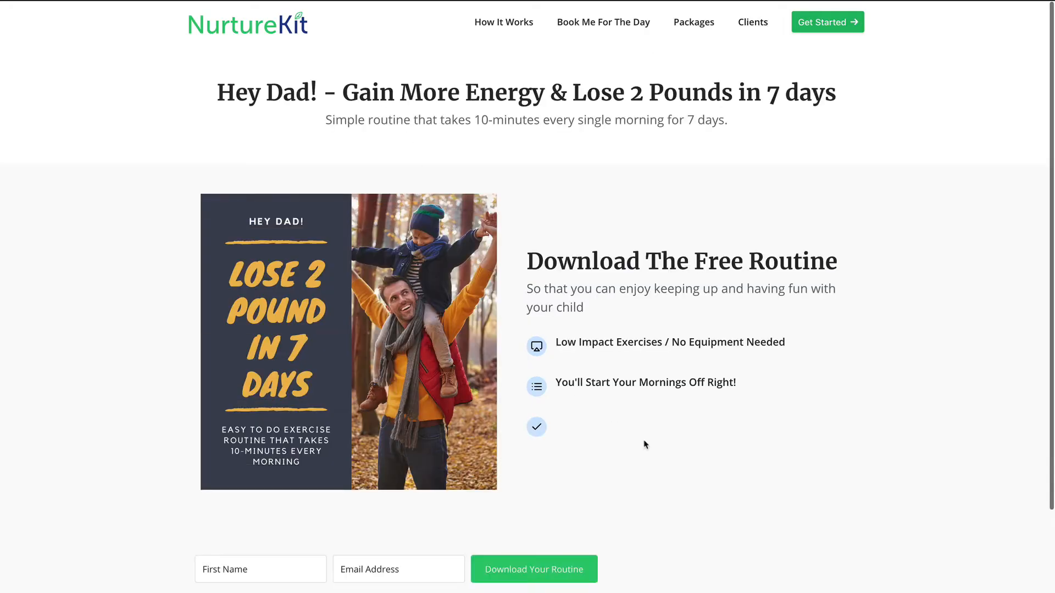
scroll(675, 519, down, 2)
scroll(394, 146, up, 2)
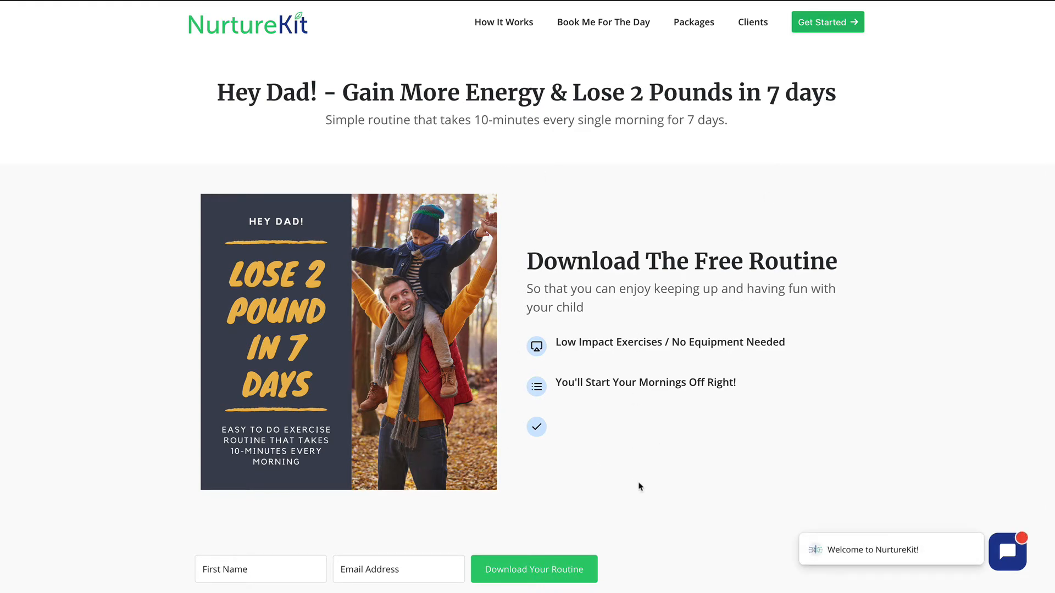
scroll(638, 488, down, 2)
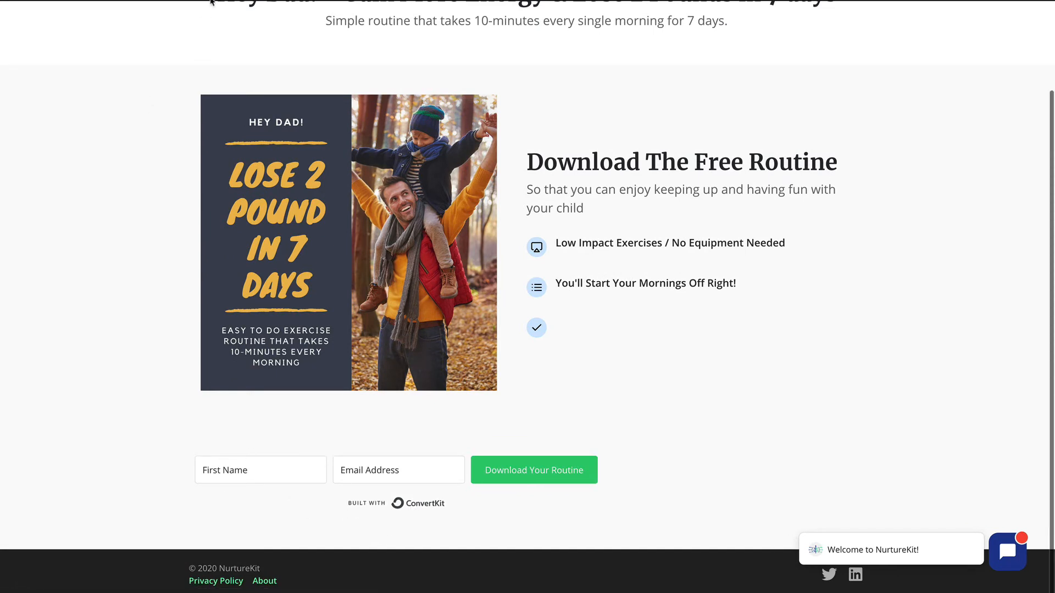
- Return to the website editor and duplicate the lp-dad-routine page from its page meta settings
click(211, 0)
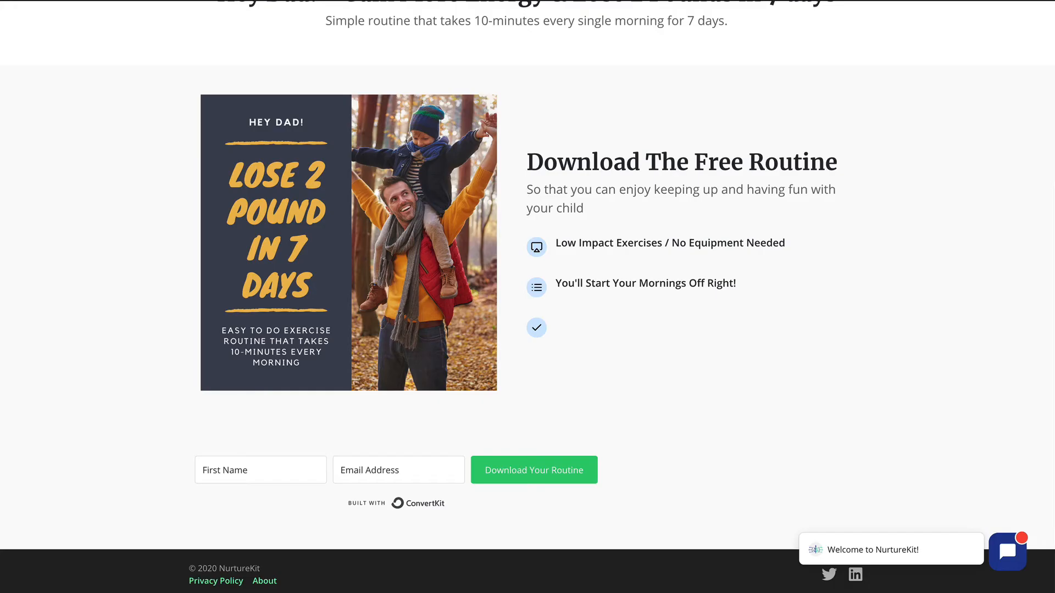
scroll(527, 297, up, 3)
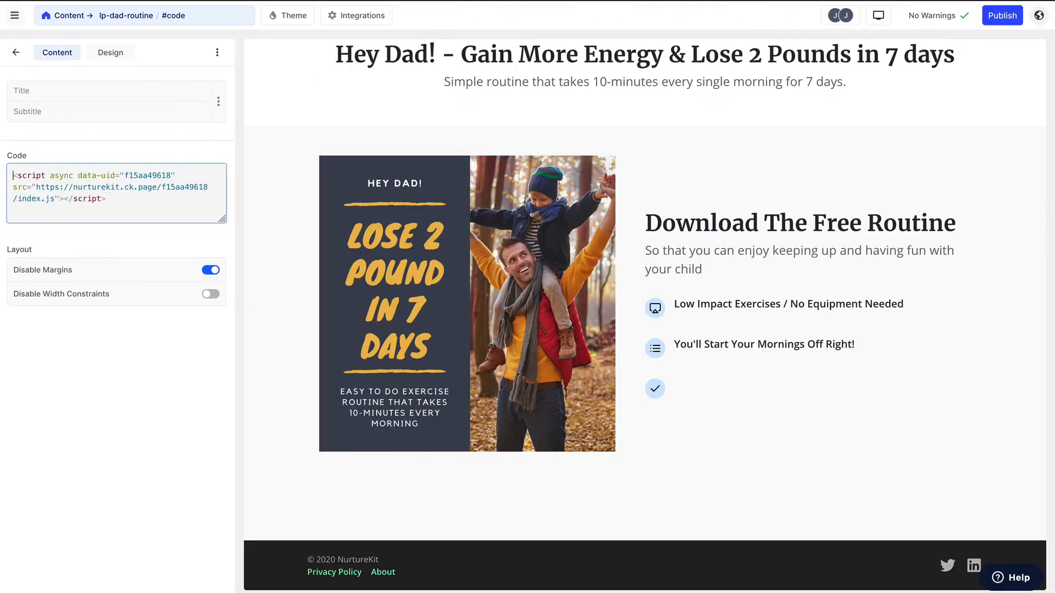
click(13, 57)
click(107, 167)
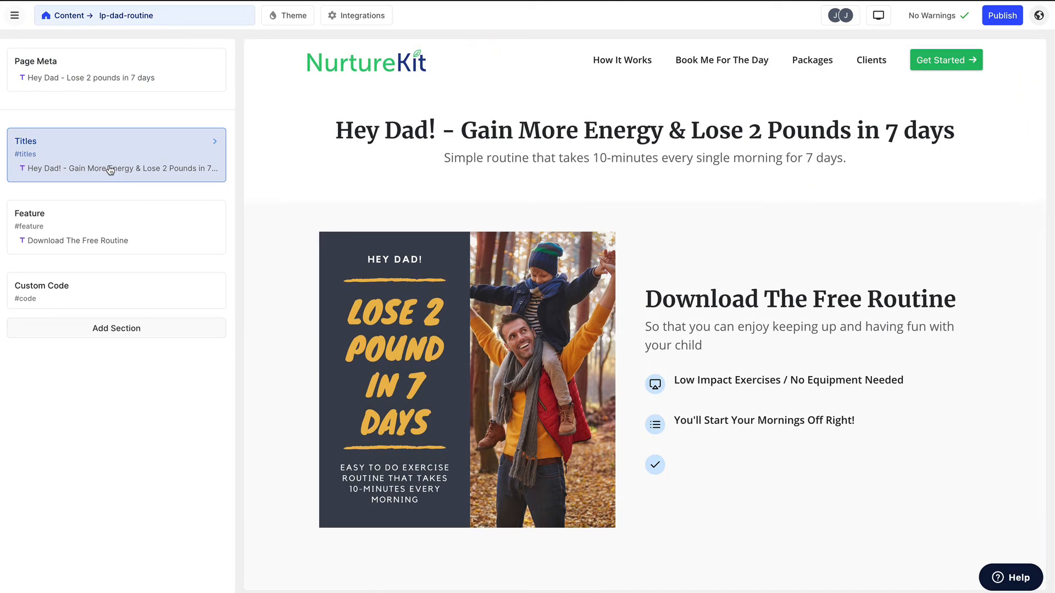
click(129, 17)
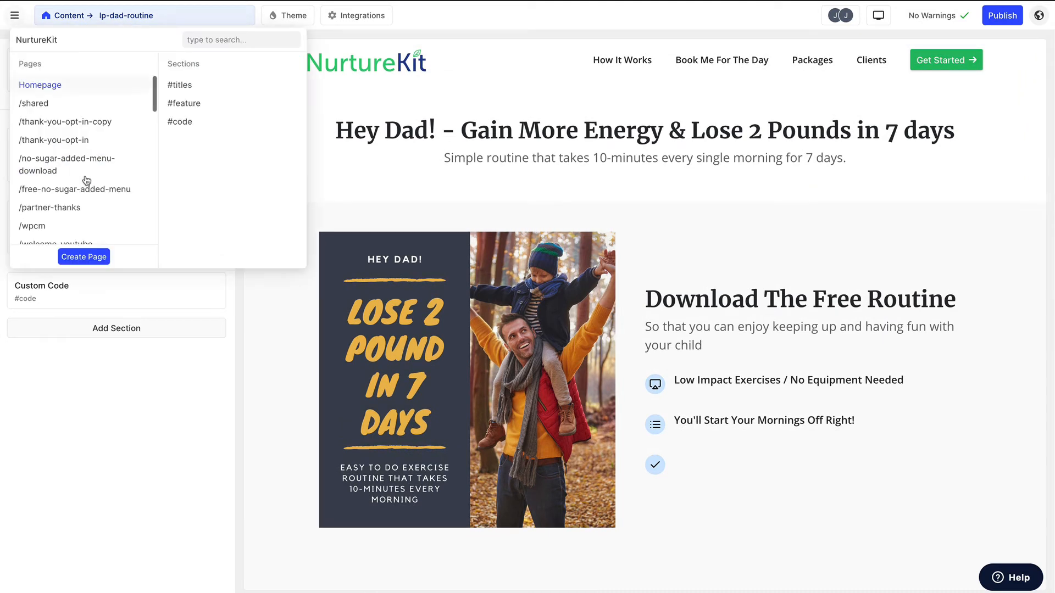
click(164, 420)
click(47, 74)
click(125, 502)
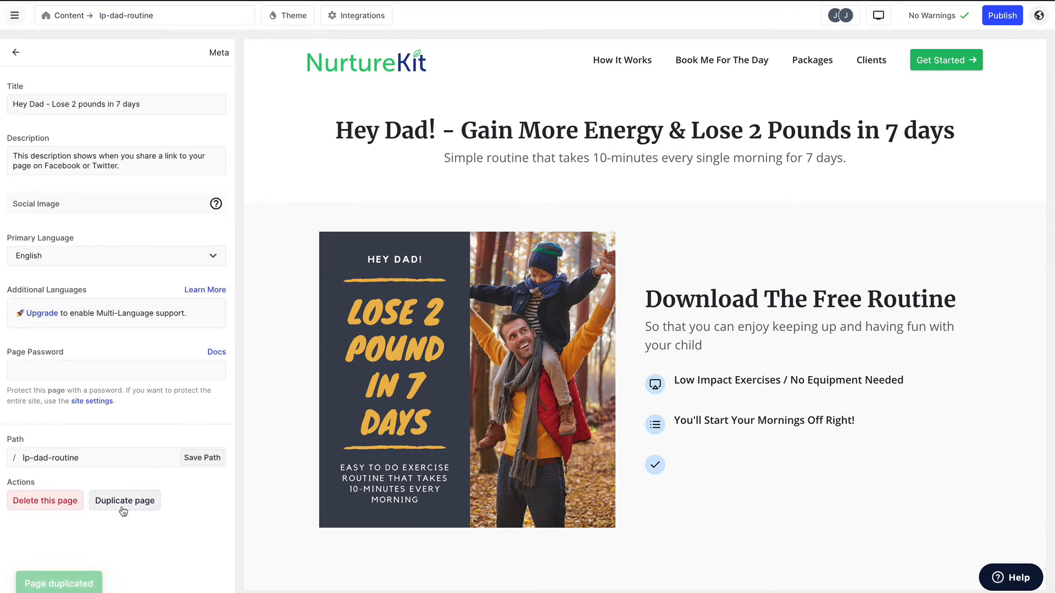
- Open the duplicated page lp-dad-routine-copy and save its path as ty-dad in the page meta settings
click(168, 22)
click(108, 103)
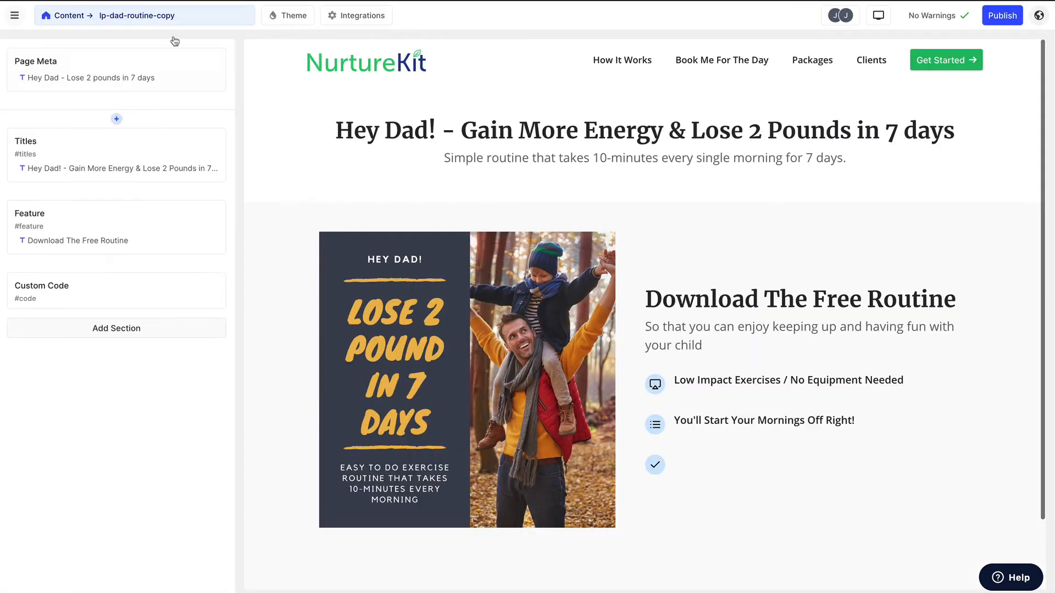
click(84, 77)
drag(116, 458, 12, 457)
key(BackSpace)
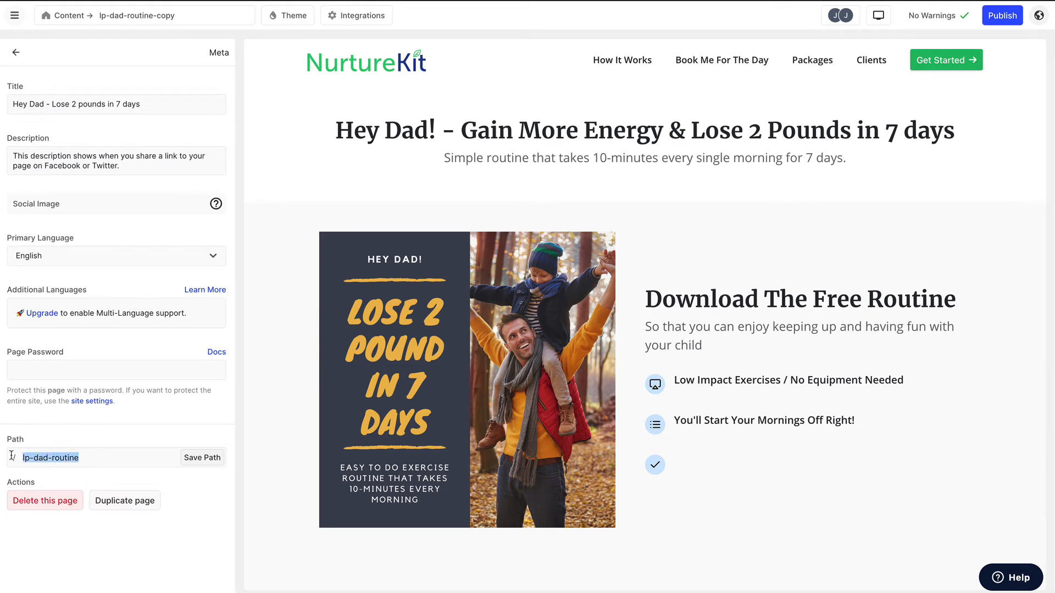
text(ty-dad)
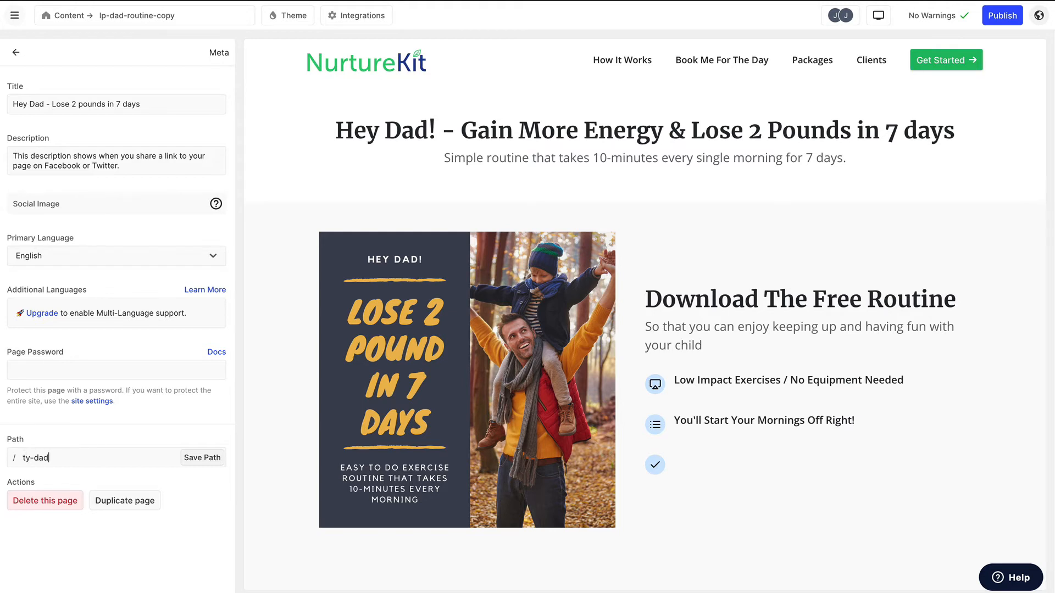
click(197, 458)
click(16, 52)
- Delete the Custom Code and Feature sections from the ty-dad page
click(118, 297)
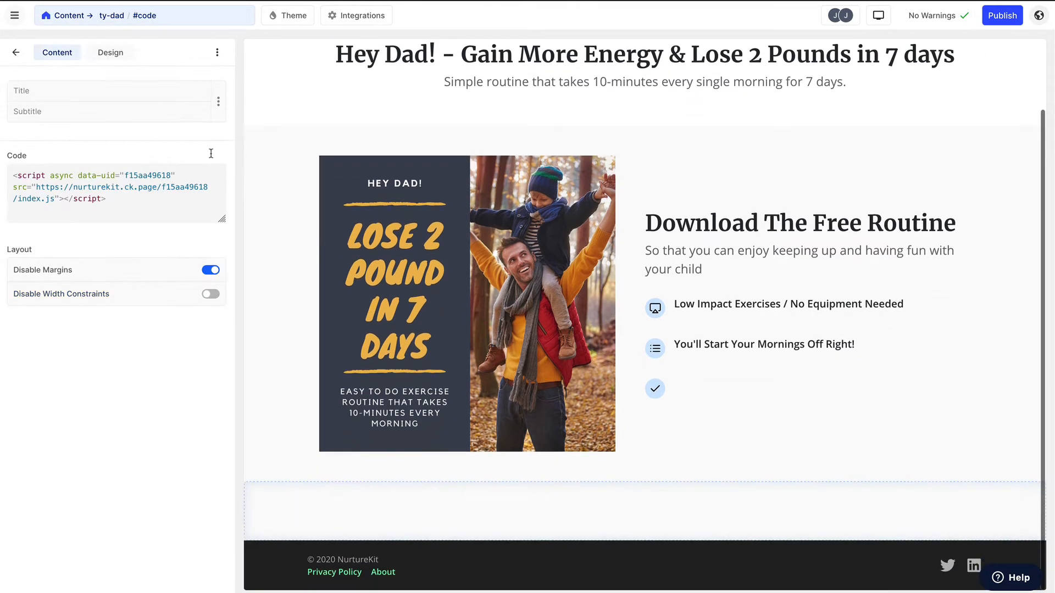
click(221, 62)
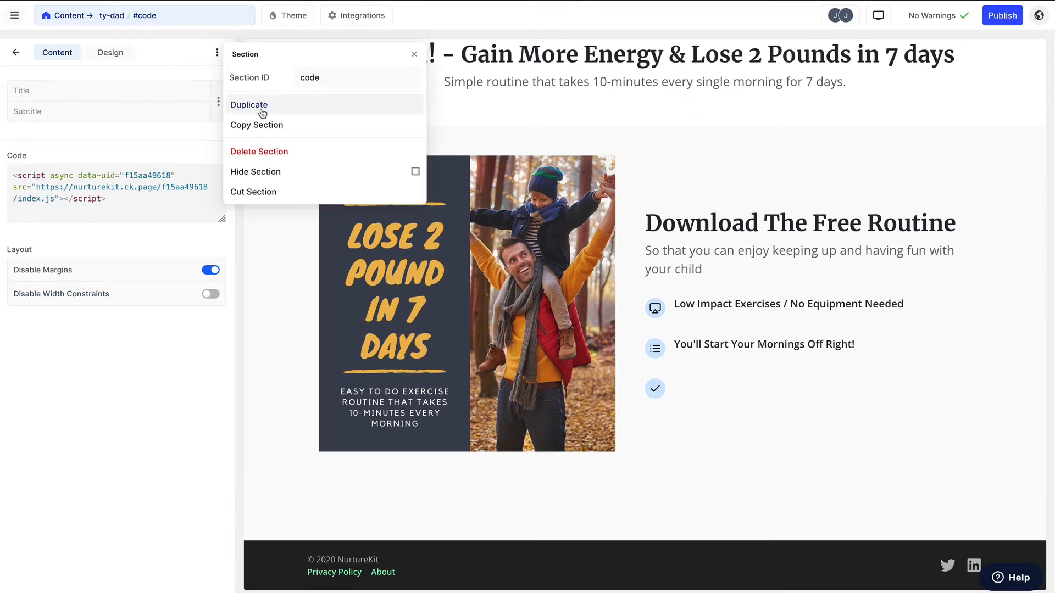
click(260, 151)
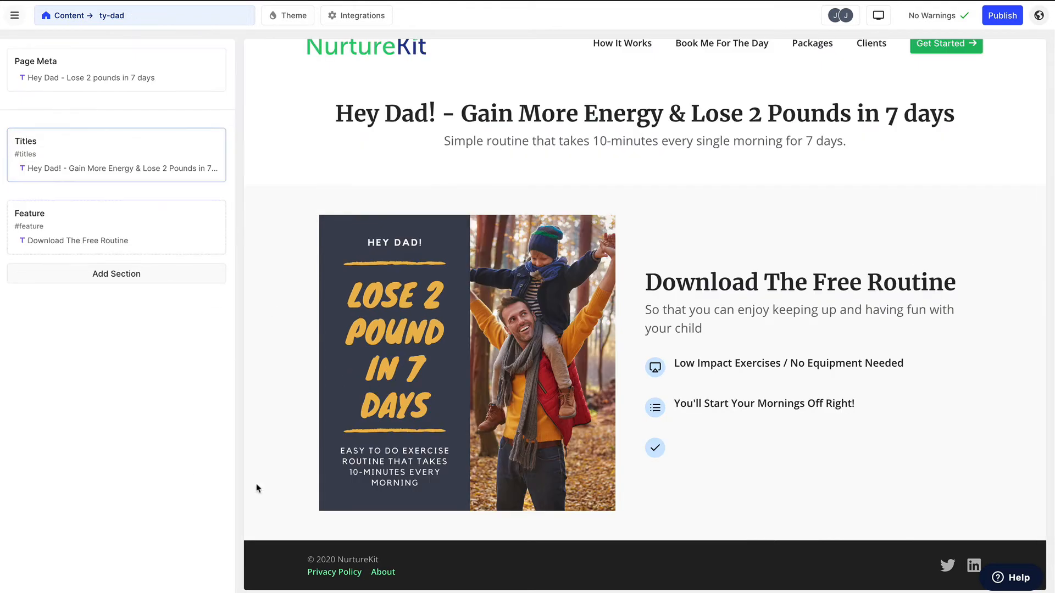
click(171, 222)
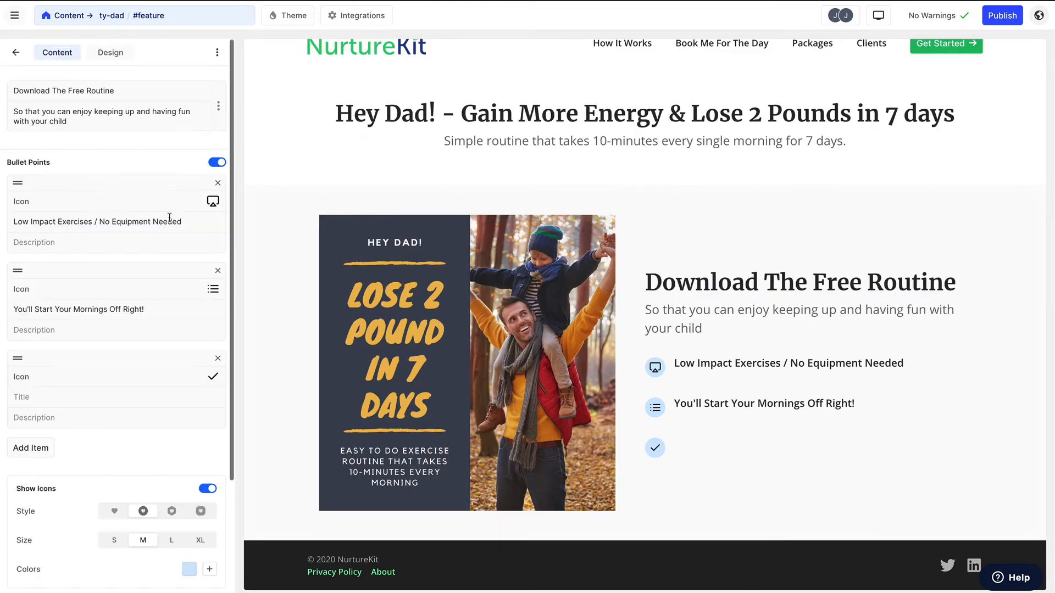
click(217, 54)
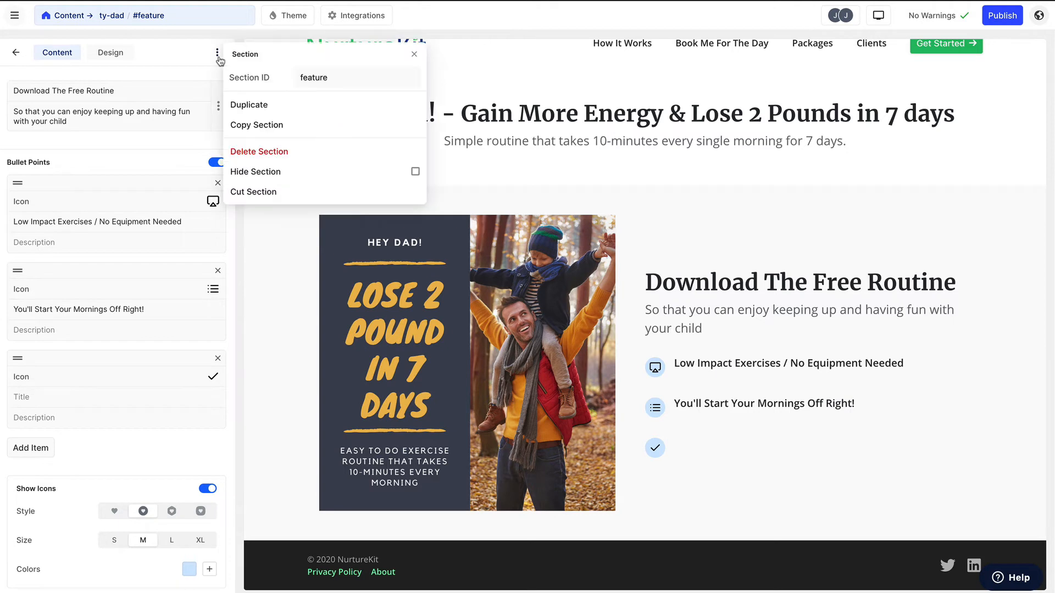
click(238, 153)
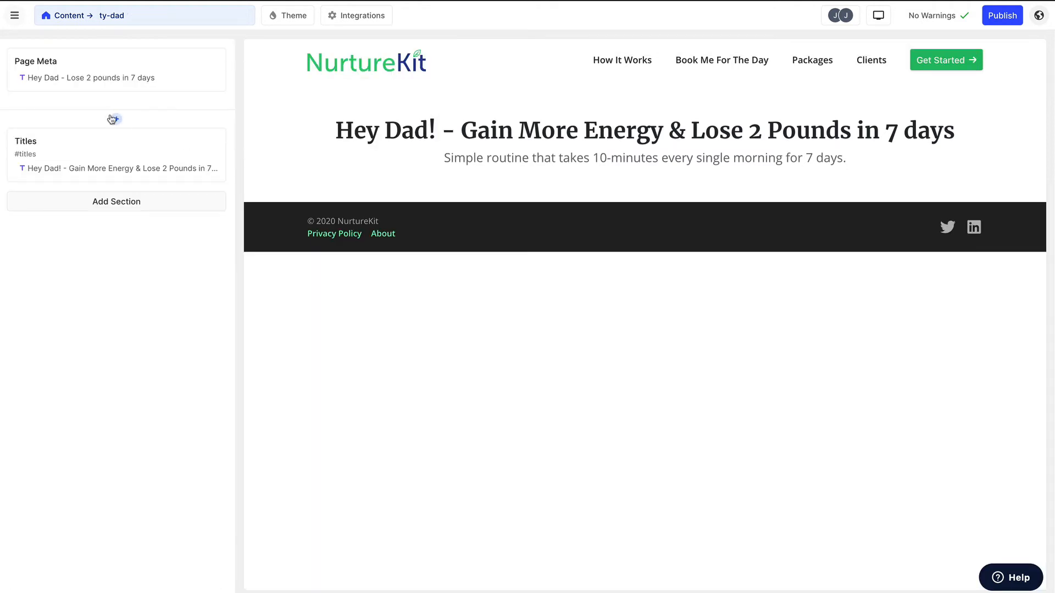
- Change the Titles section's heading to "Awesome! Go Check Your Inbox"
click(104, 177)
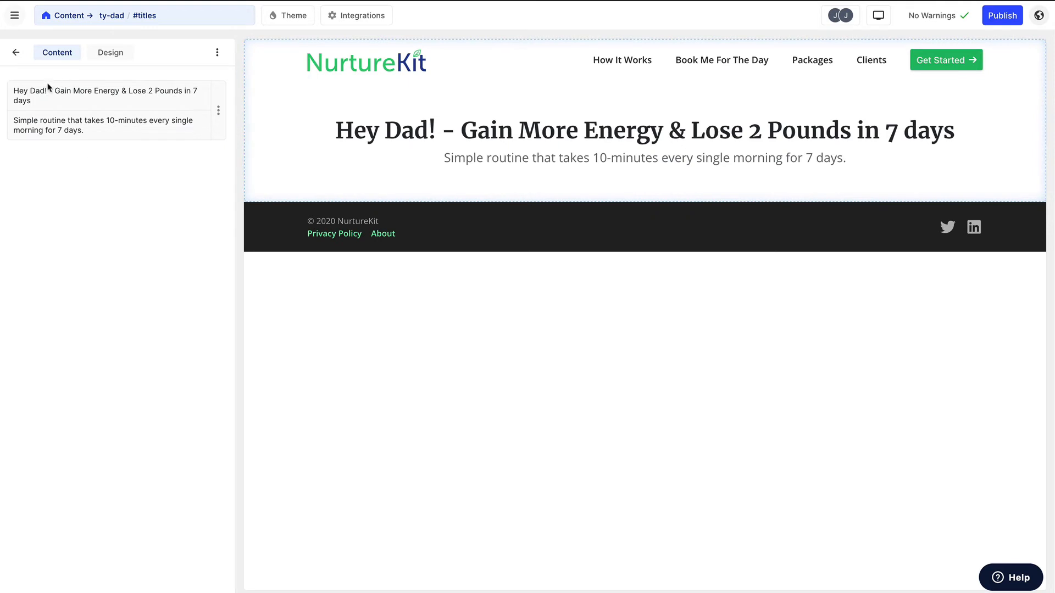
drag(32, 101, 14, 88)
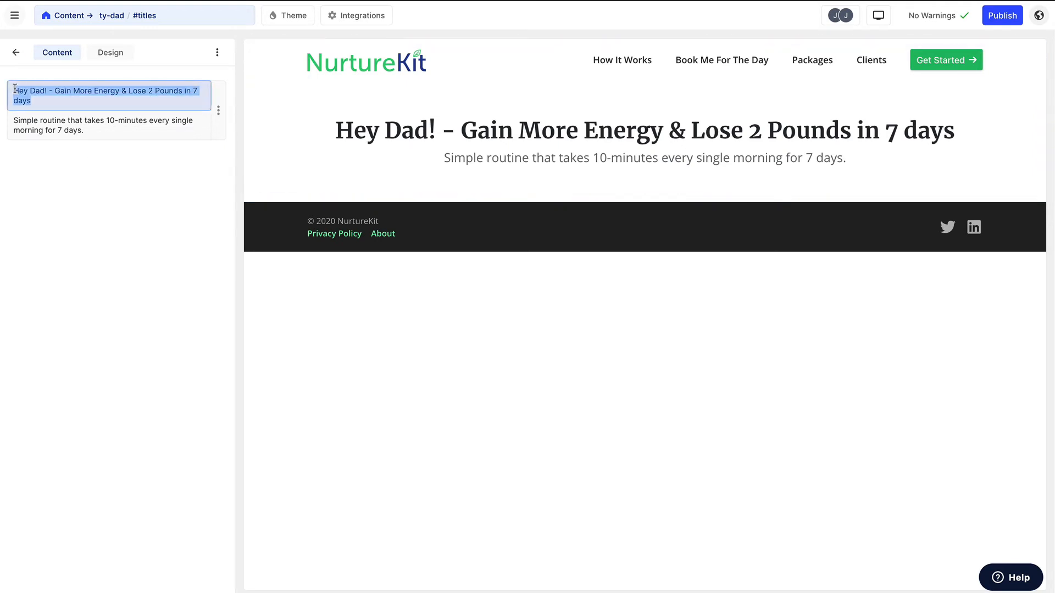
text(Awesome!)
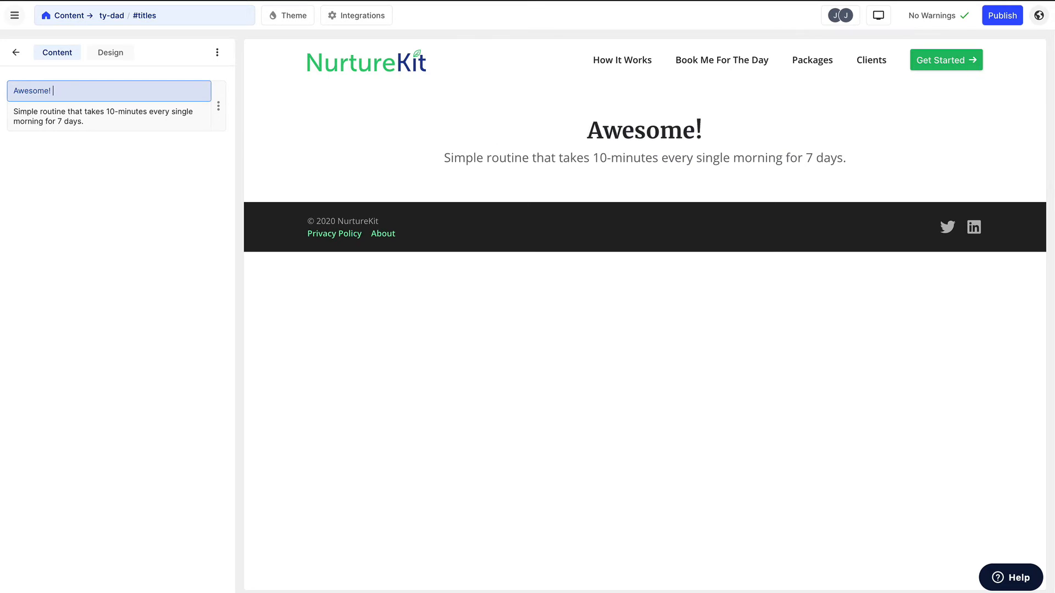
text( Go )
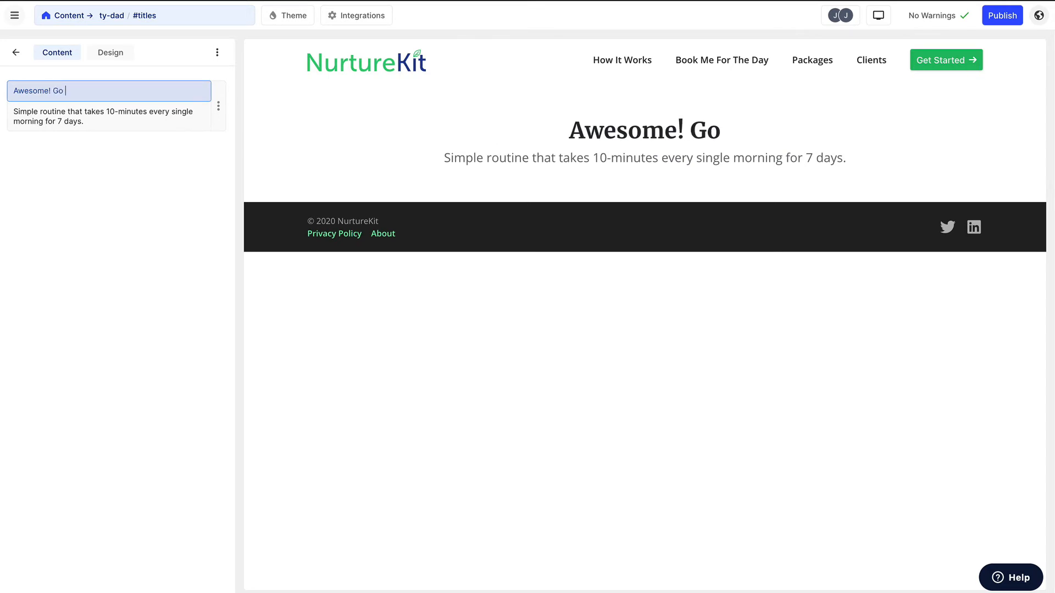
text(Check Your Inbox)
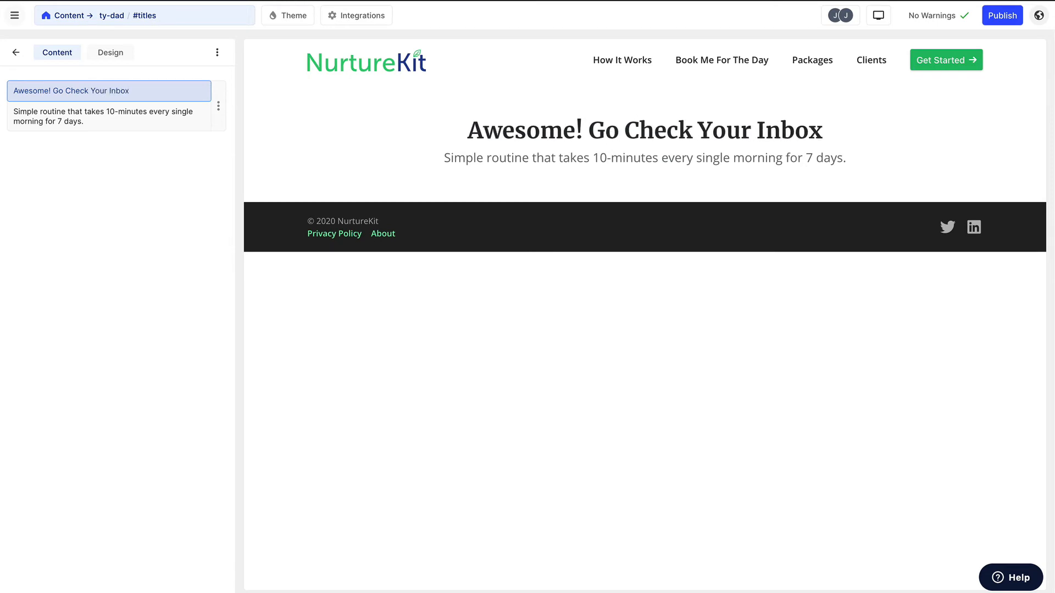
- Replace the Titles section's subtitle with "If it doesn't appear in 3 minutes, let me know."
triple_click(86, 108)
text(If it doesn't)
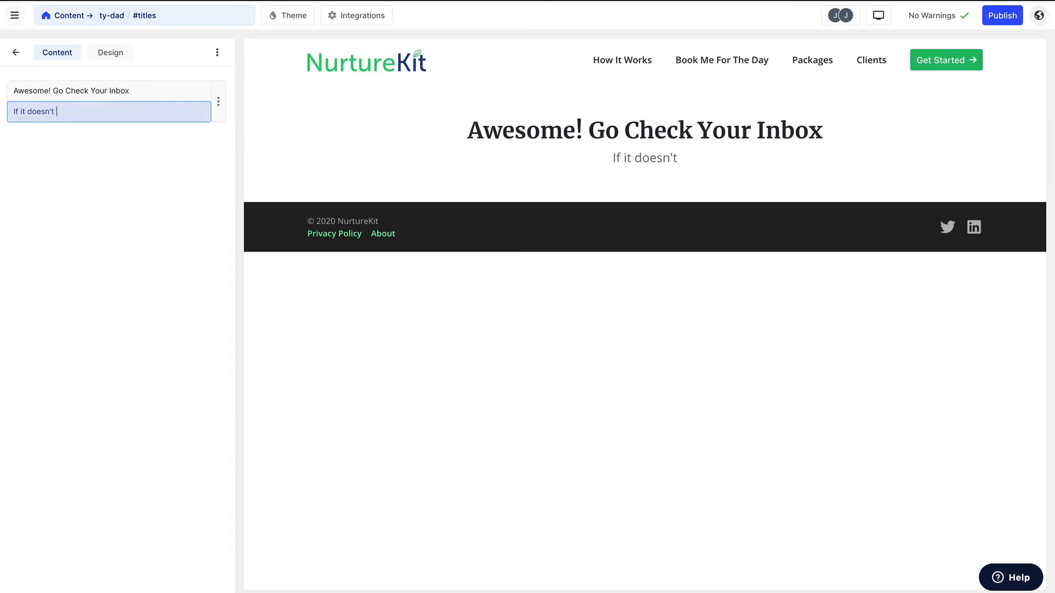
text( appear in )
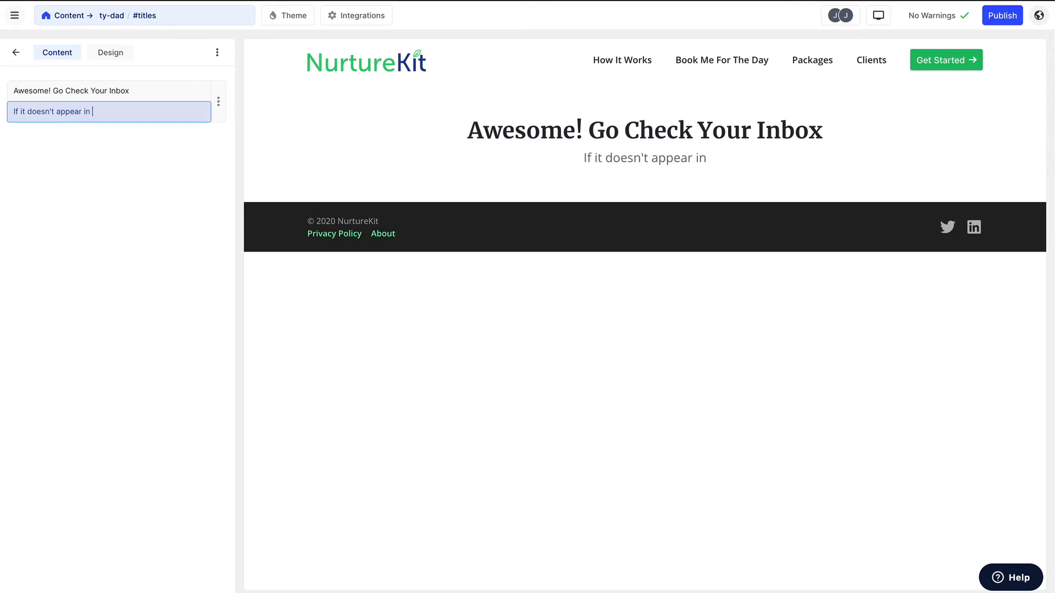
text(3 minutes, )
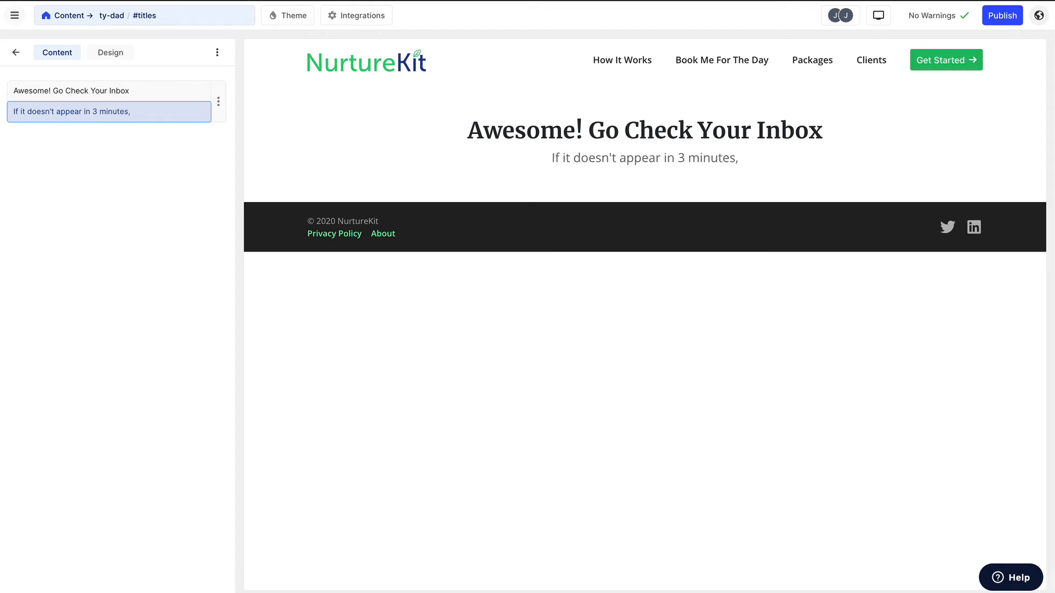
text(let me know.)
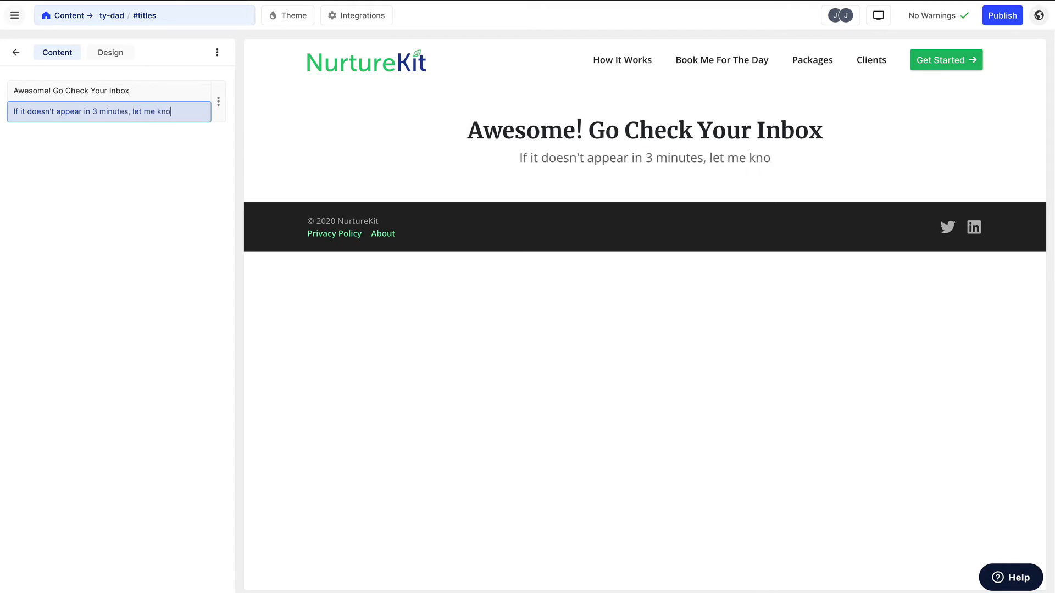
- Add a Team section below the Titles section of the ty-dad page
click(16, 53)
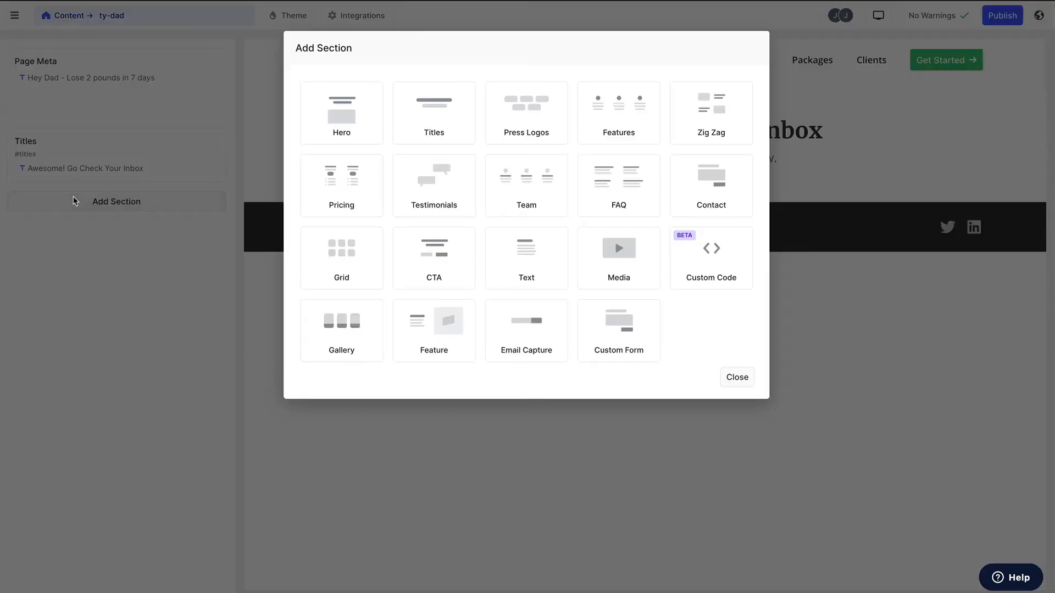
click(74, 200)
click(541, 211)
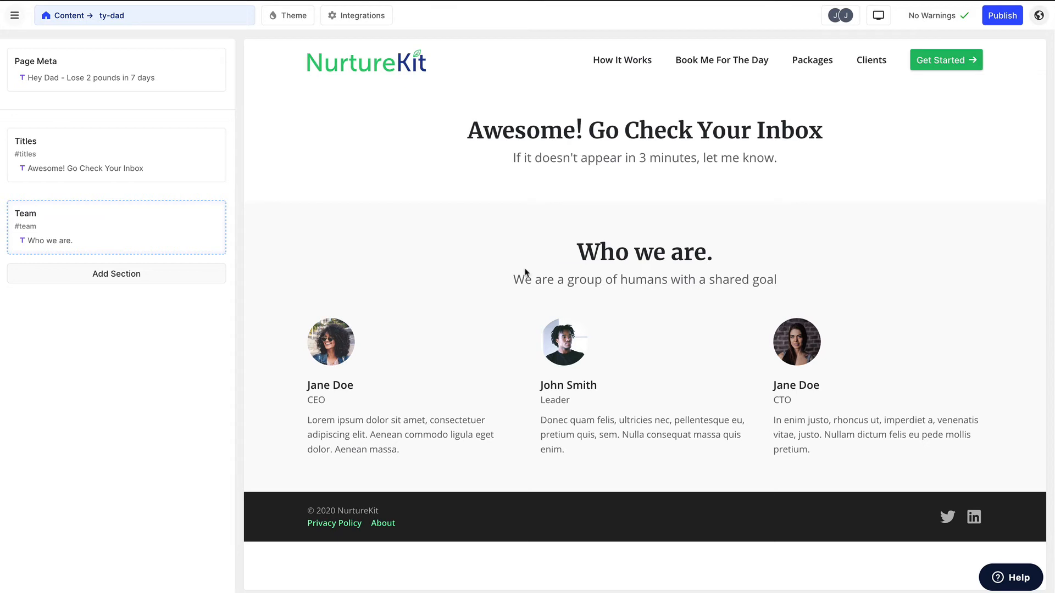
click(437, 270)
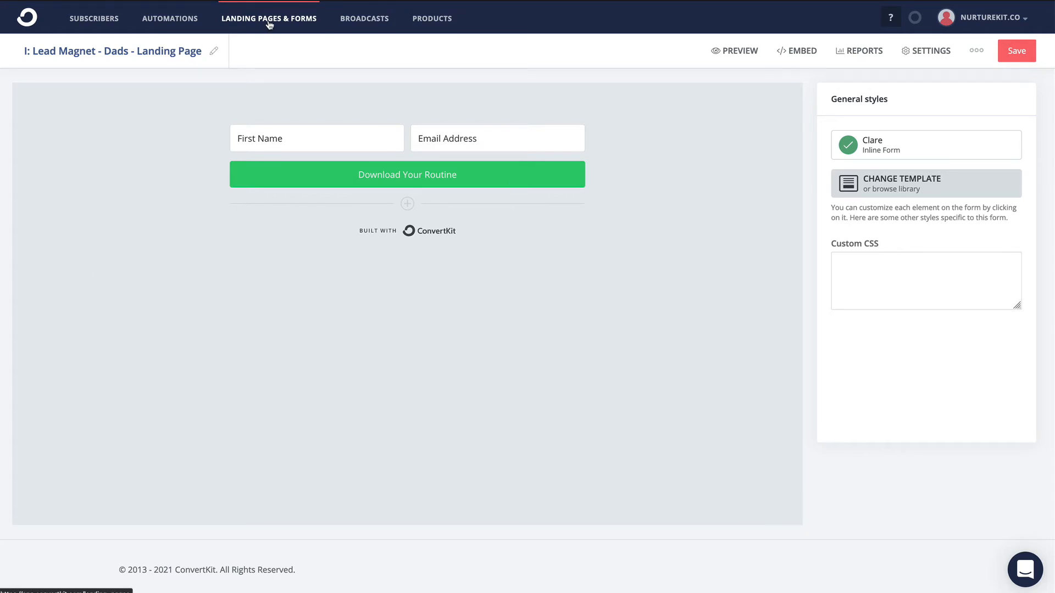
- In ConvertKit, add an automation rule triggered by subscribing to the form "I: Lead Magnet - Dads - Landing Page"
click(171, 19)
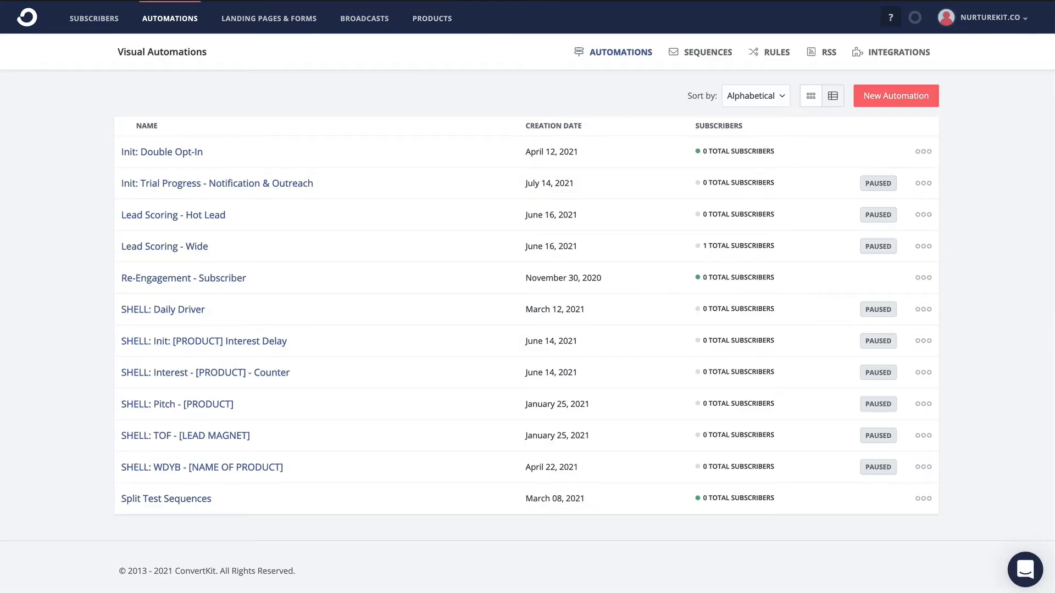
click(778, 61)
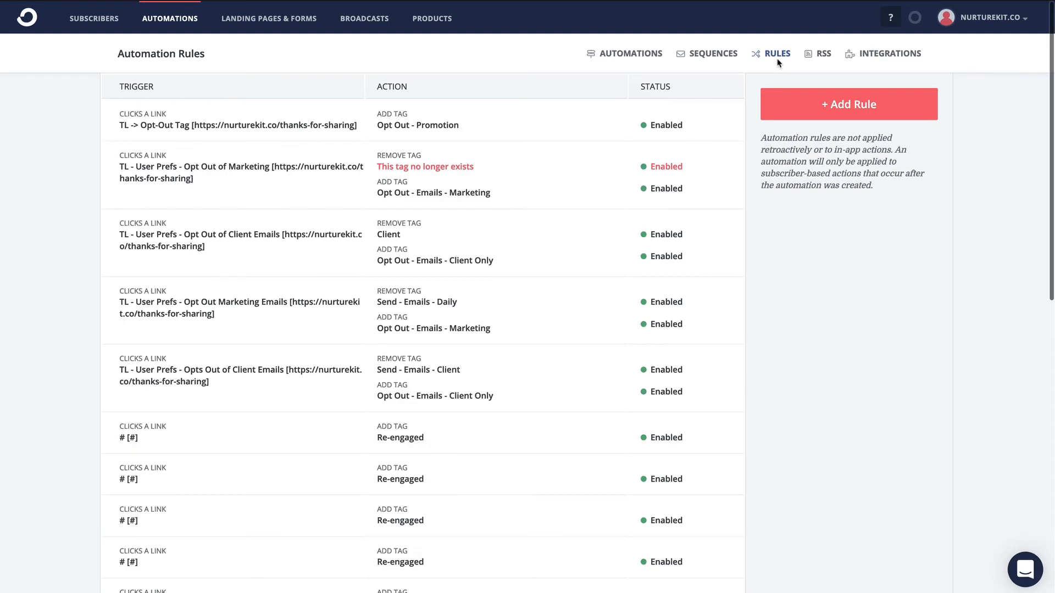
click(824, 102)
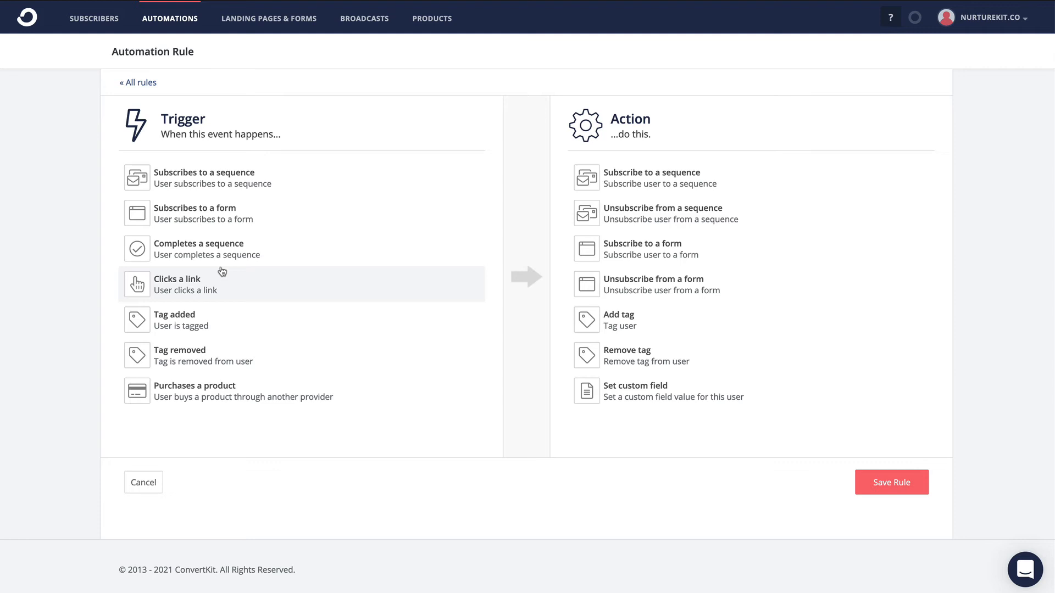
click(221, 217)
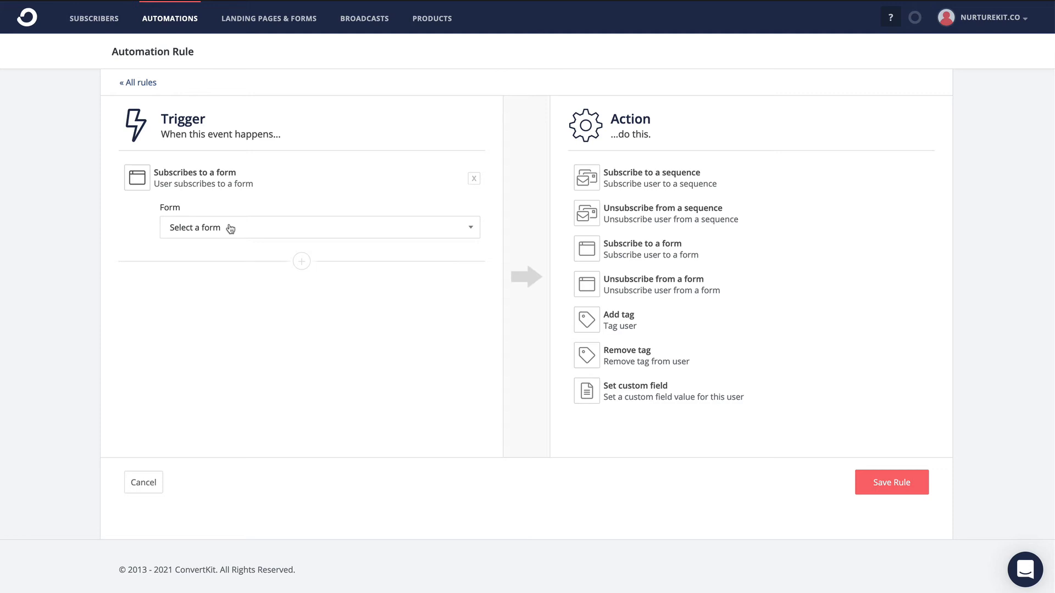
click(230, 229)
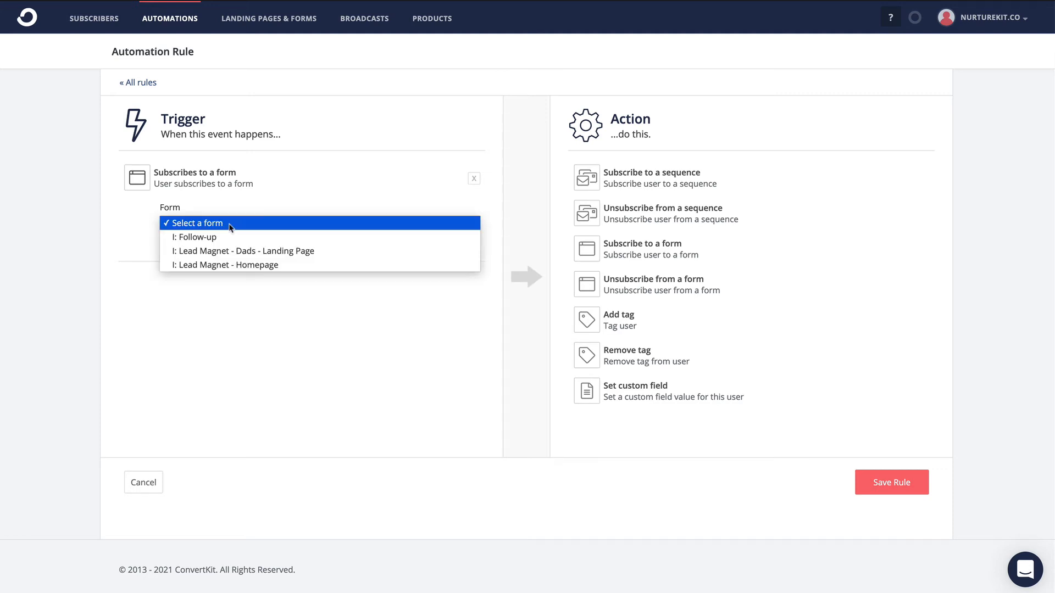
click(233, 250)
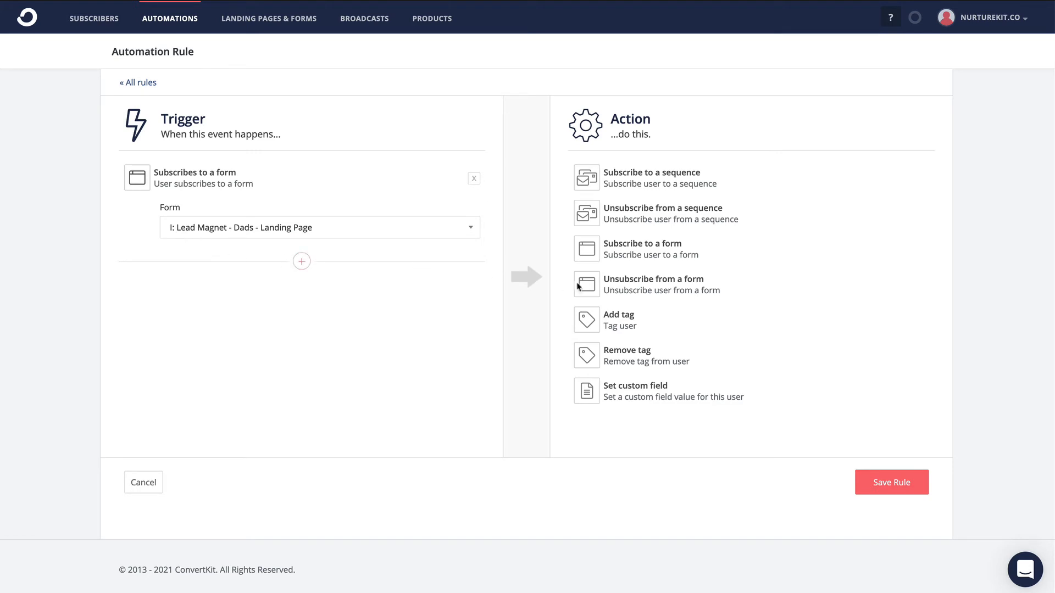
- Give the rule an Add tag action with the new tag "Start - Dads Routine Welcome" and save the rule
click(604, 317)
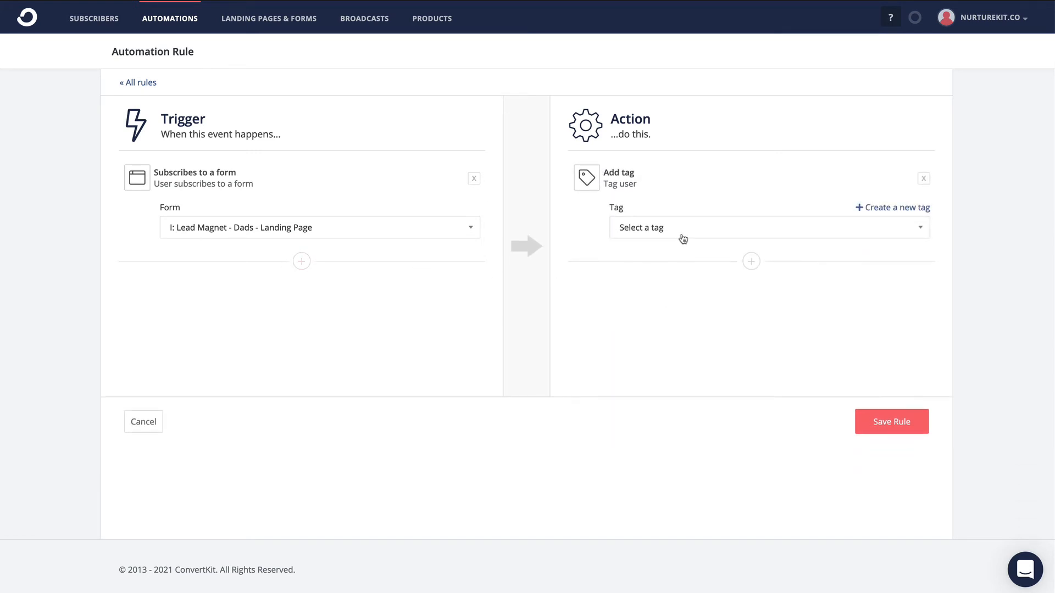
click(880, 209)
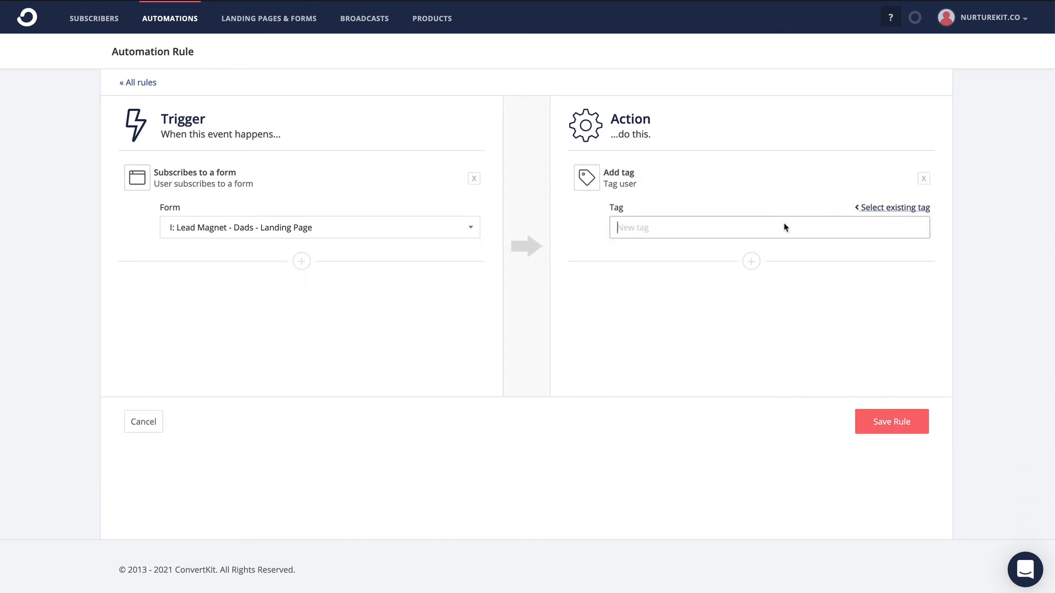
text(Start - Dads Routine)
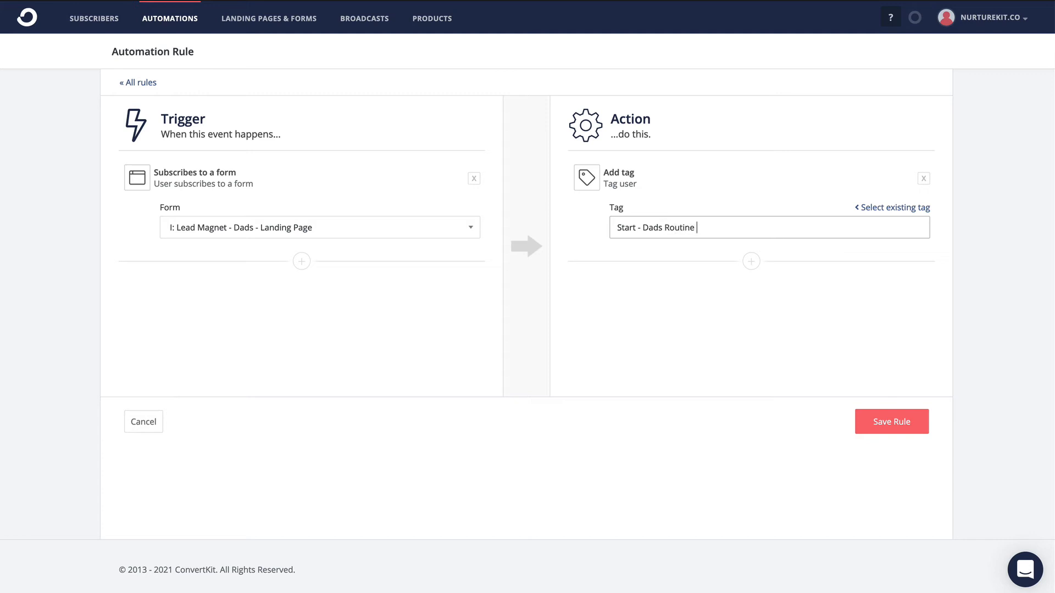
text( Welcome)
click(887, 428)
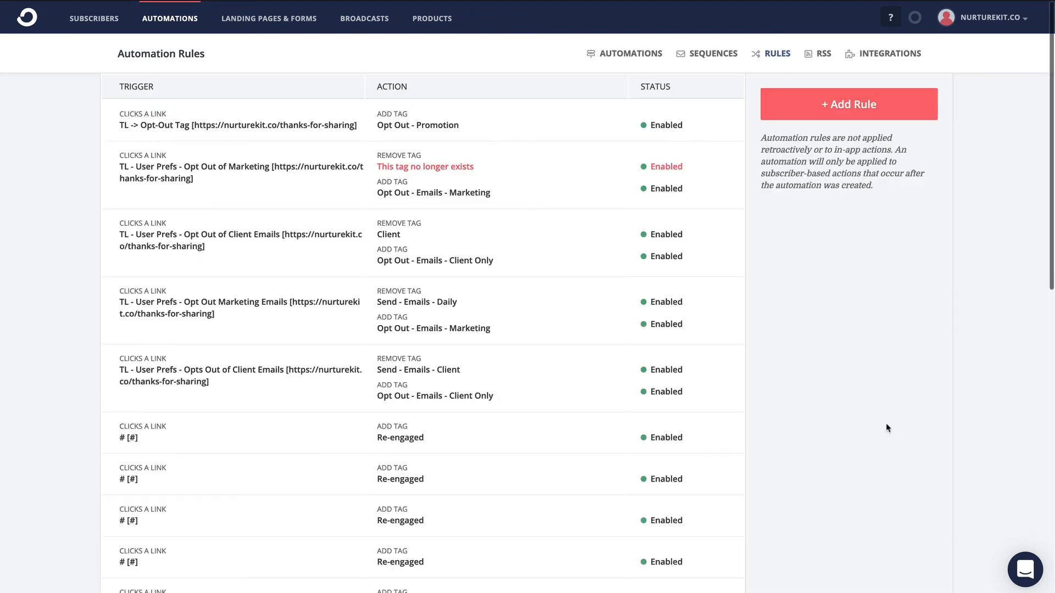
- Create a new visual automation and name it "TOF: Submitted - Dads Routine"
click(173, 22)
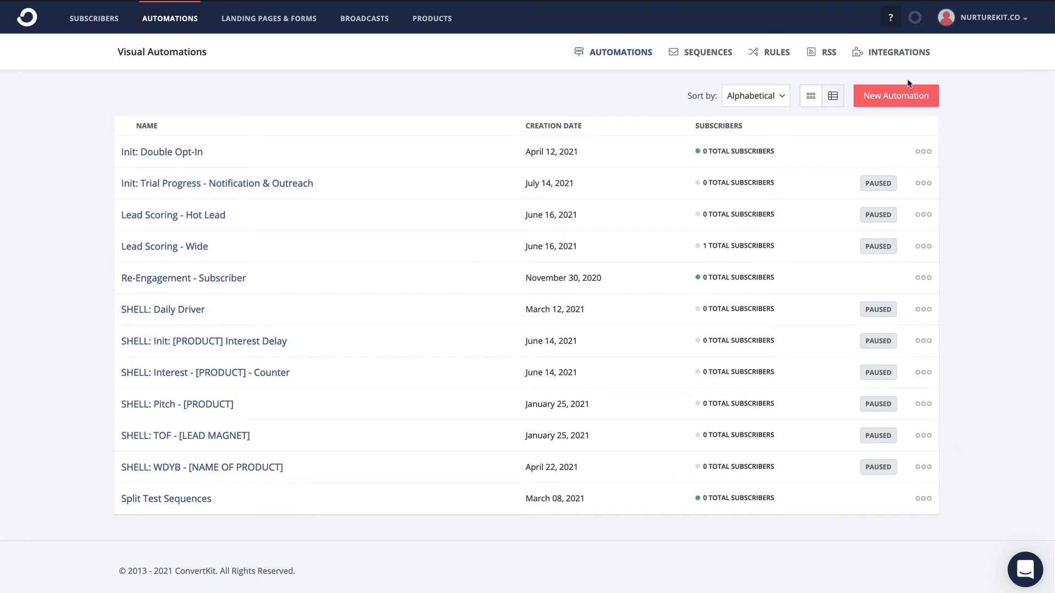
click(895, 97)
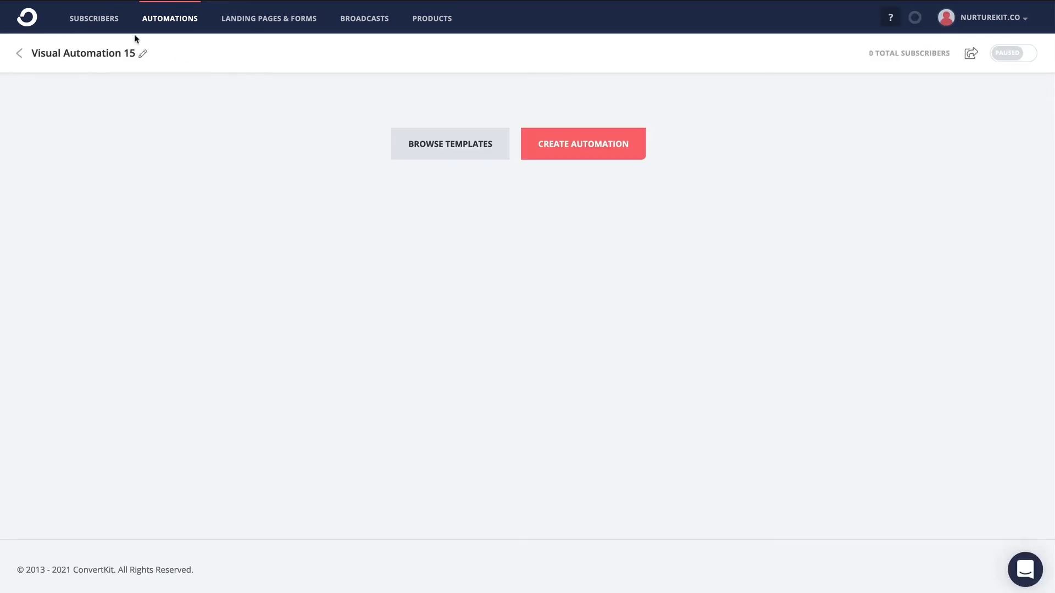
click(142, 53)
drag(134, 53, 32, 56)
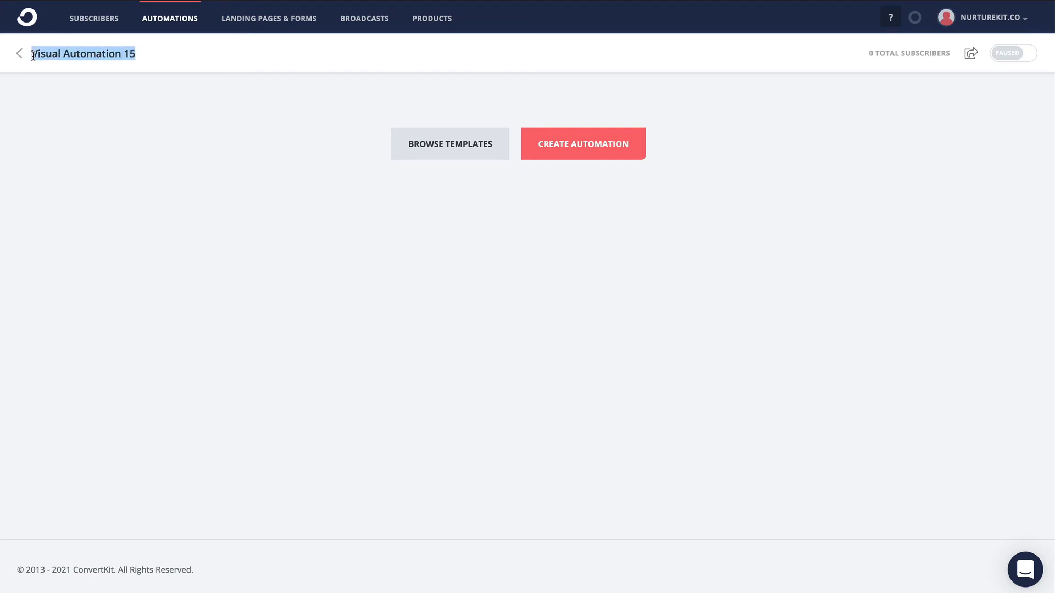
key(BackSpace)
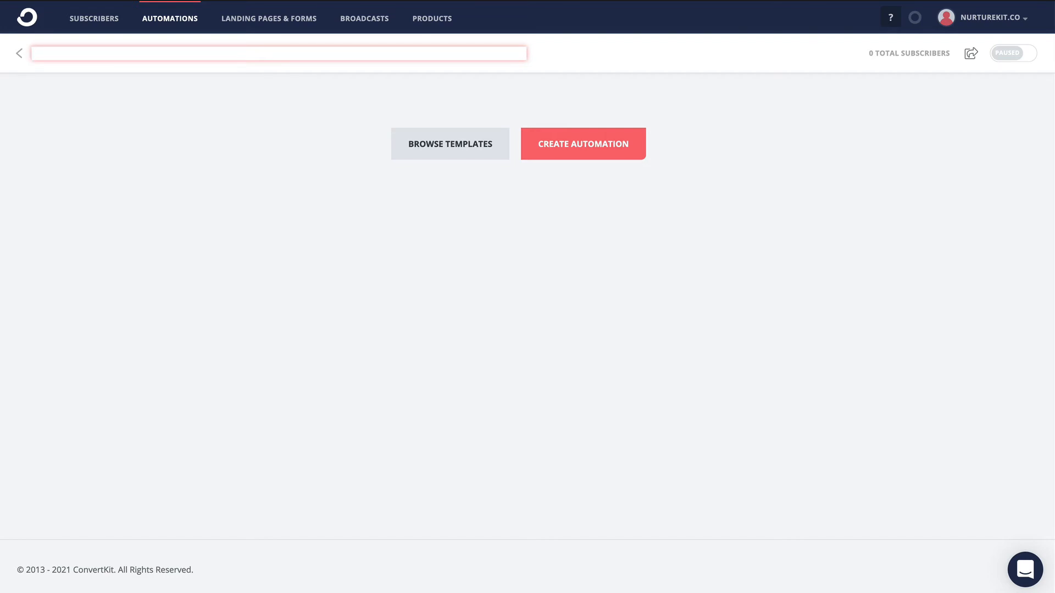
text(TOF)
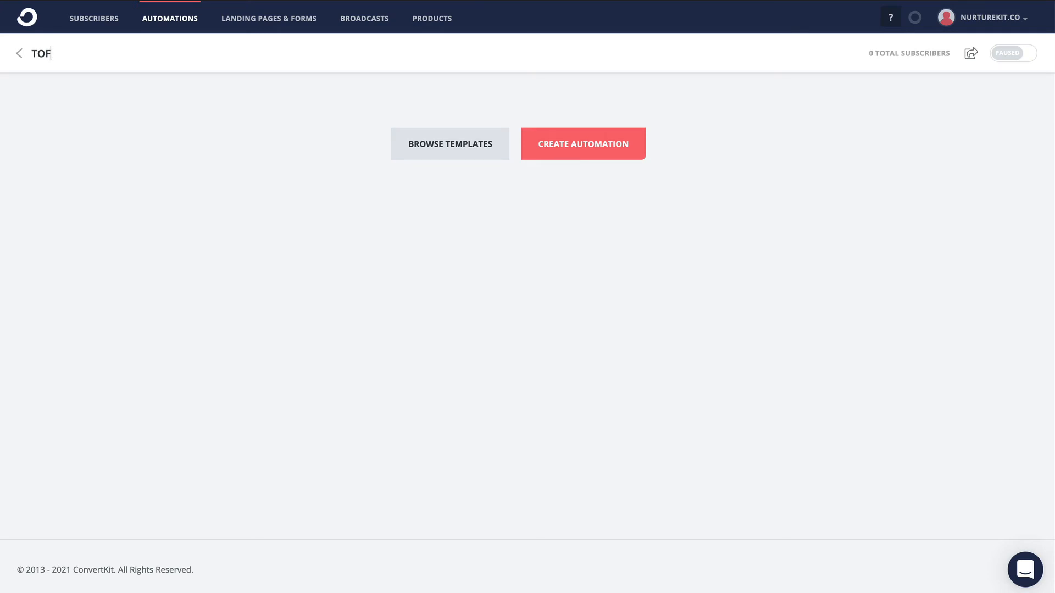
text(:)
text(L s)
key(BackSpace)
key(BackSpace)
key(BackSpace)
text(Submitted - Dads Routine)
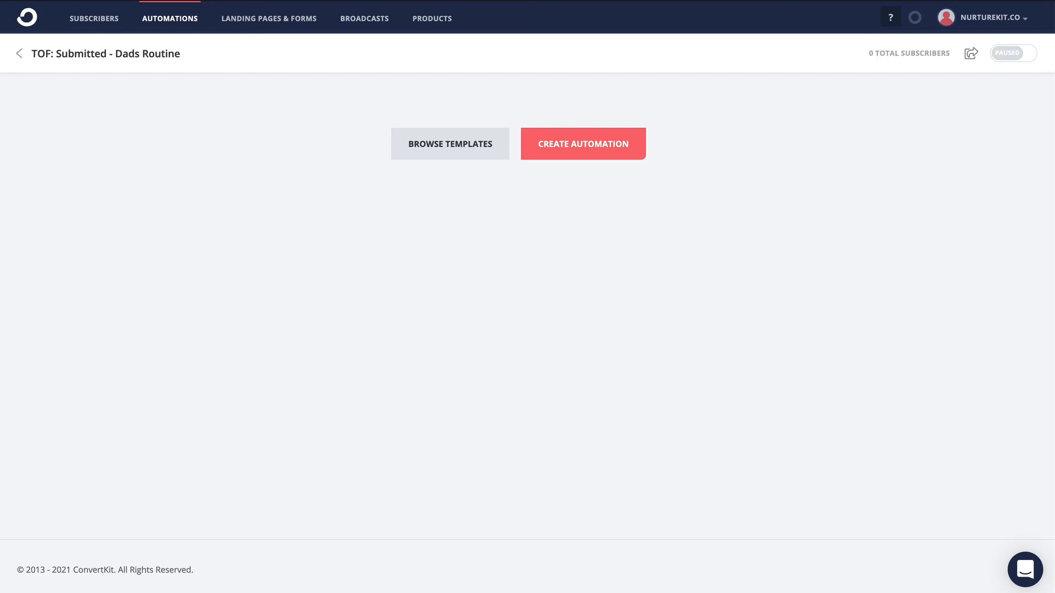
click(53, 199)
- Start the automation with an event for subscribers tagged "Start - Dads Routine Welcome"
click(568, 134)
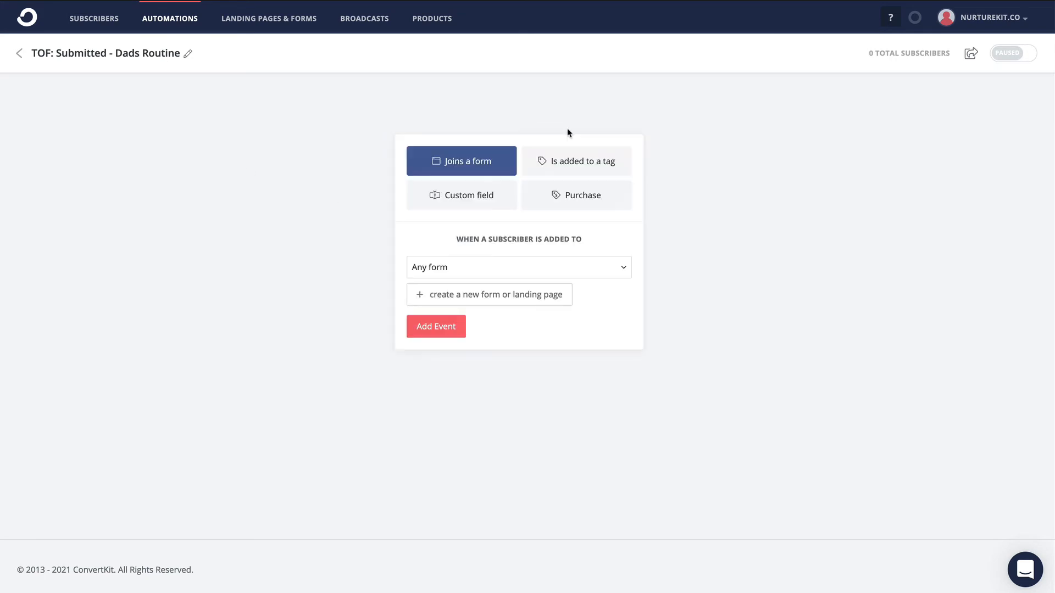
click(583, 160)
click(525, 265)
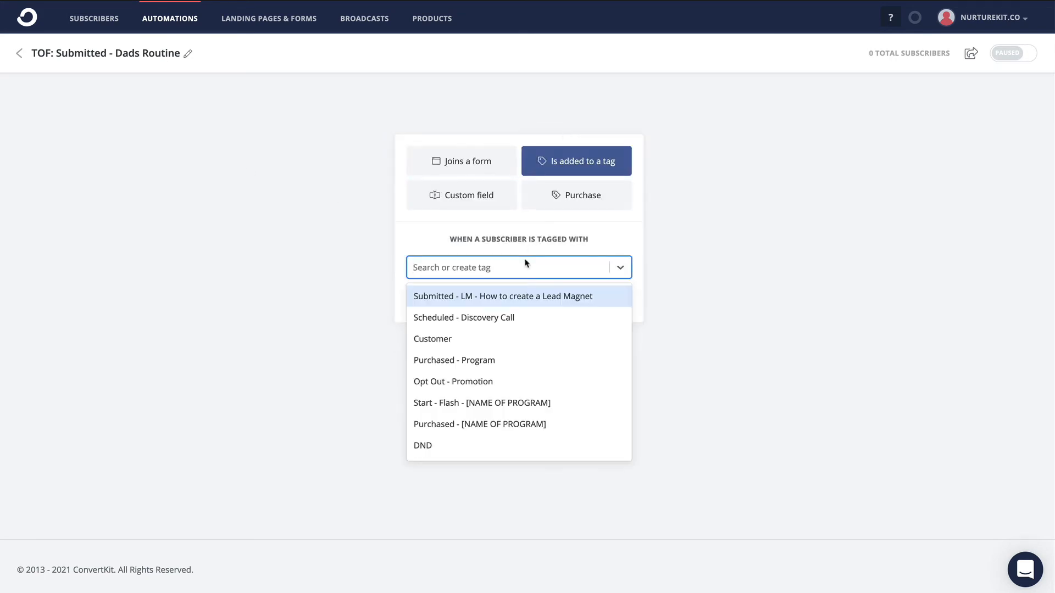
text(Start)
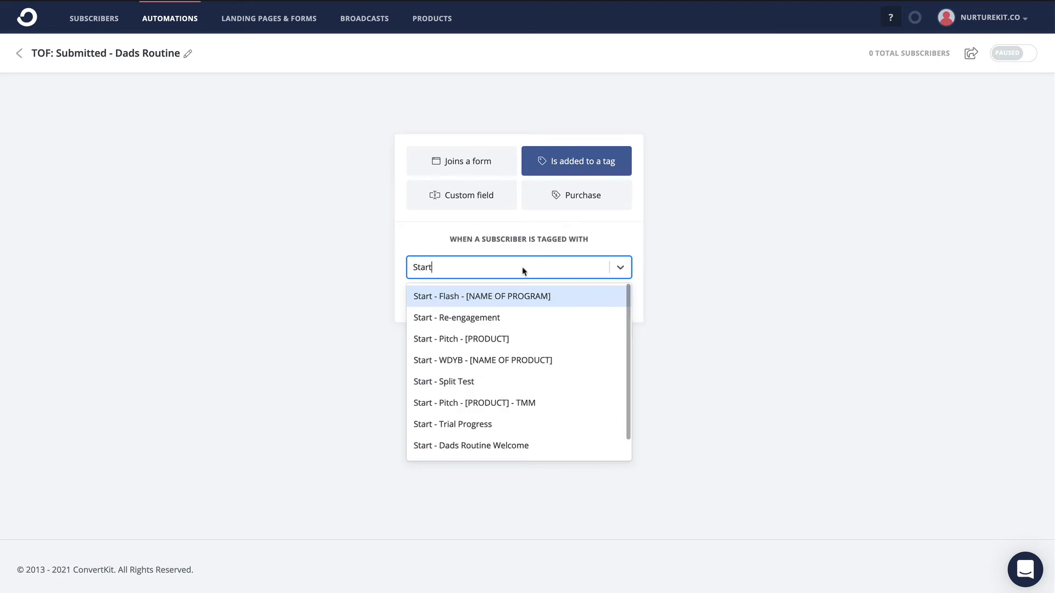
click(516, 445)
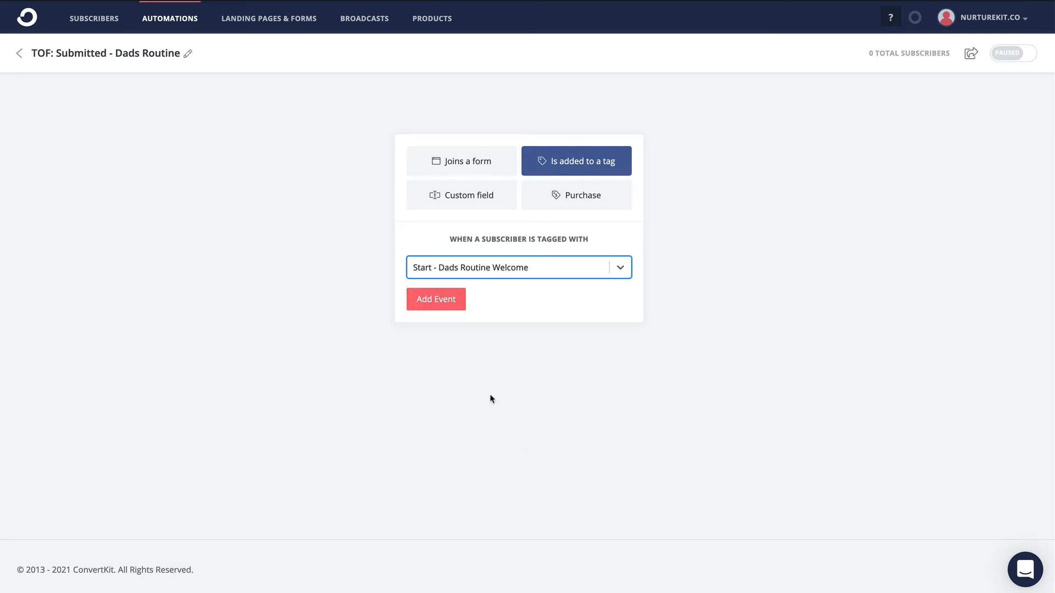
click(445, 300)
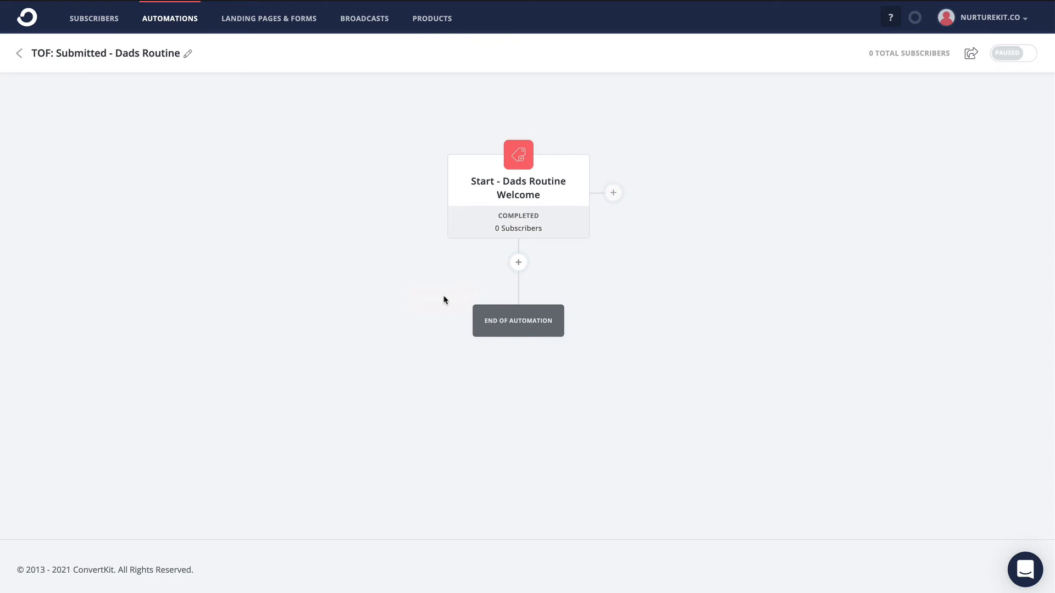
- Add an action below the starting event that adds the DND tag to the subscriber
mouse_move(576, 185)
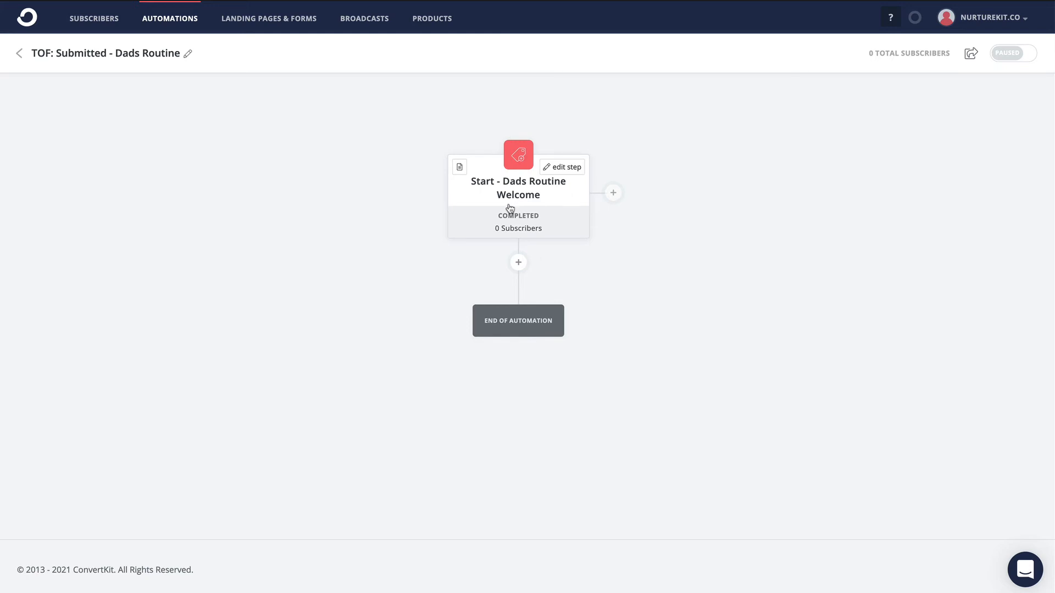
click(519, 263)
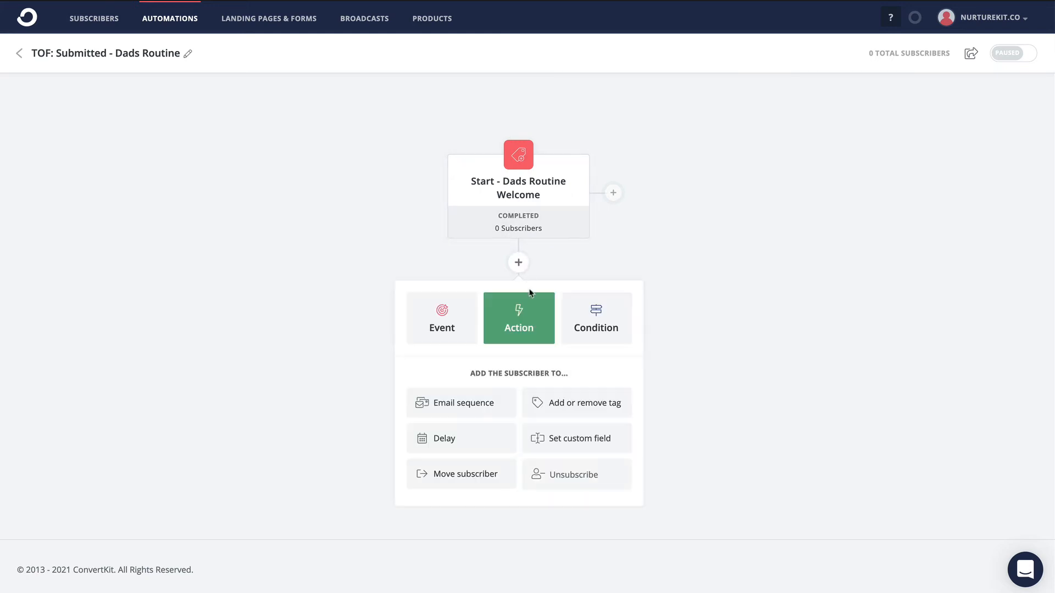
click(587, 406)
click(522, 426)
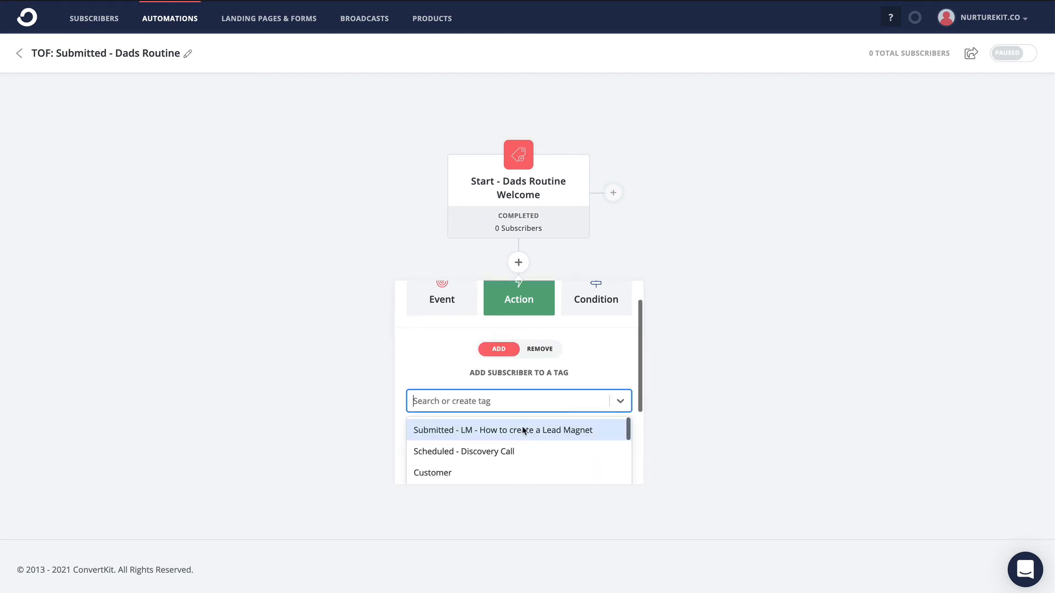
text(DND)
click(485, 466)
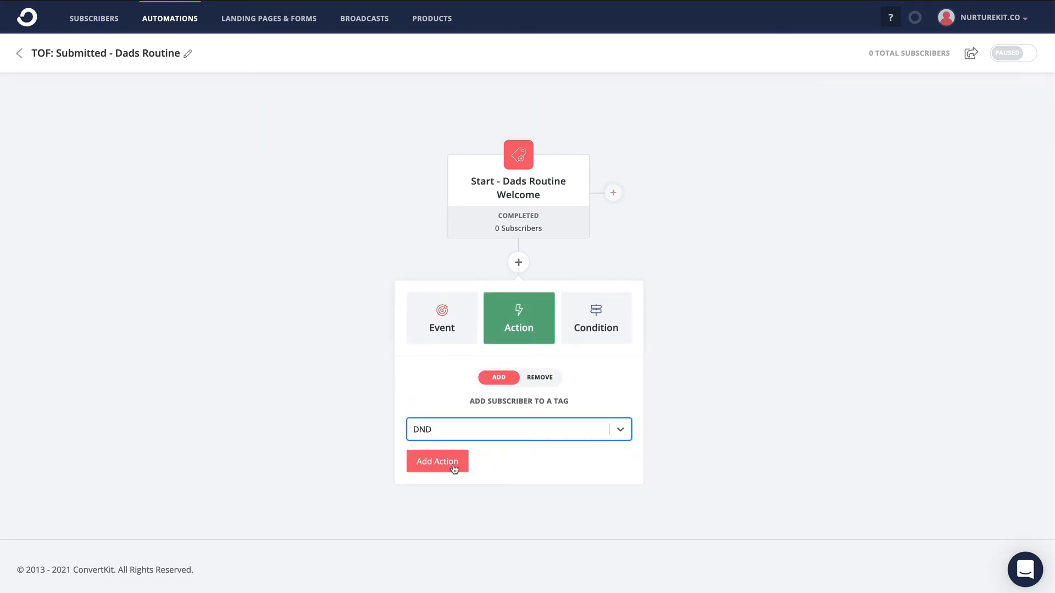
click(440, 466)
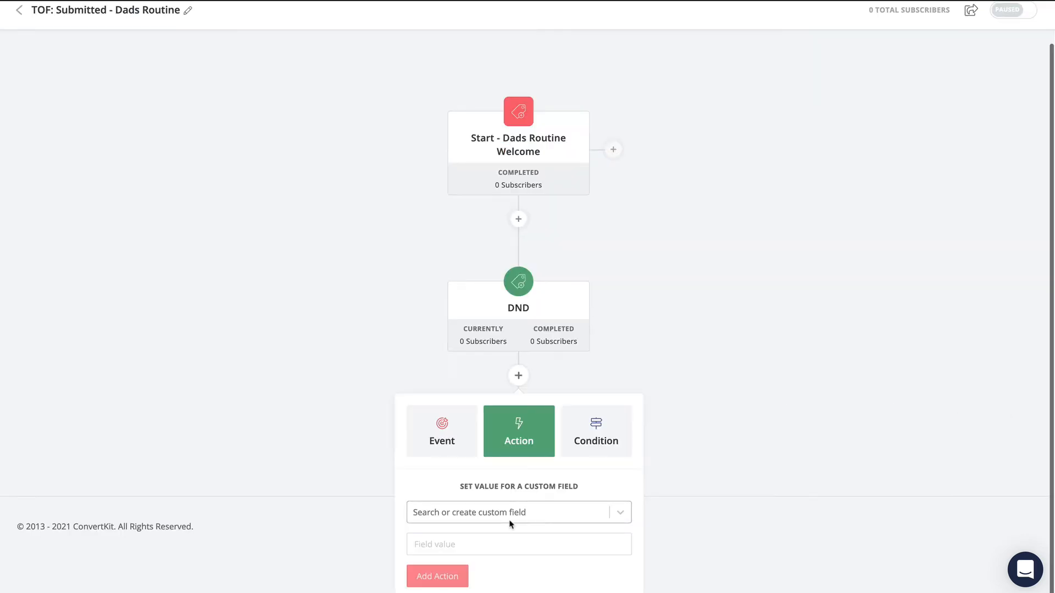
- Add an action after the DND tag that sets the custom field in_welcome to true
click(513, 513)
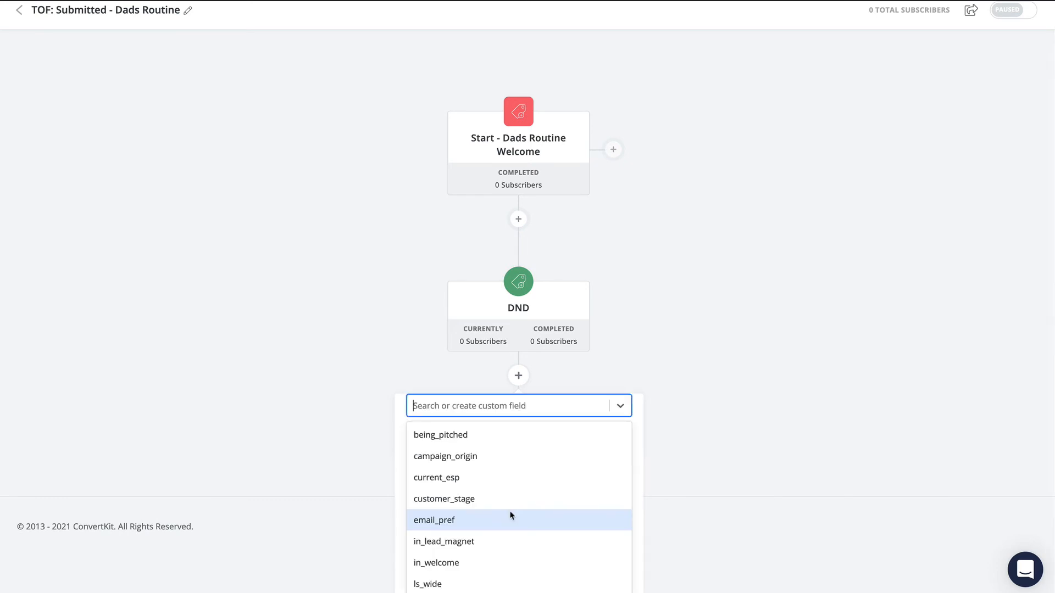
text(in_we)
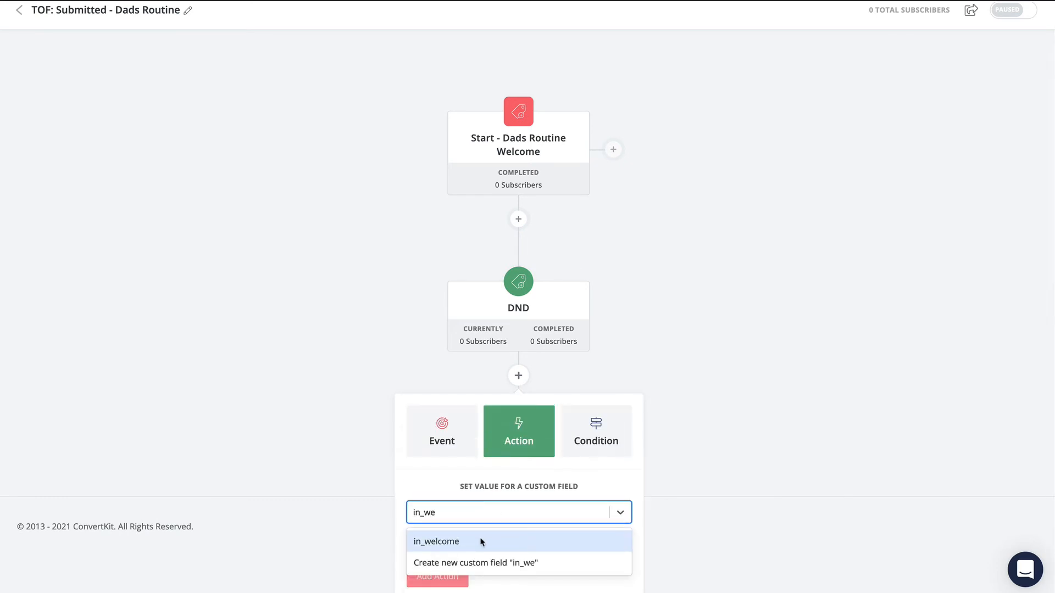
click(481, 543)
click(481, 540)
text(true)
click(431, 578)
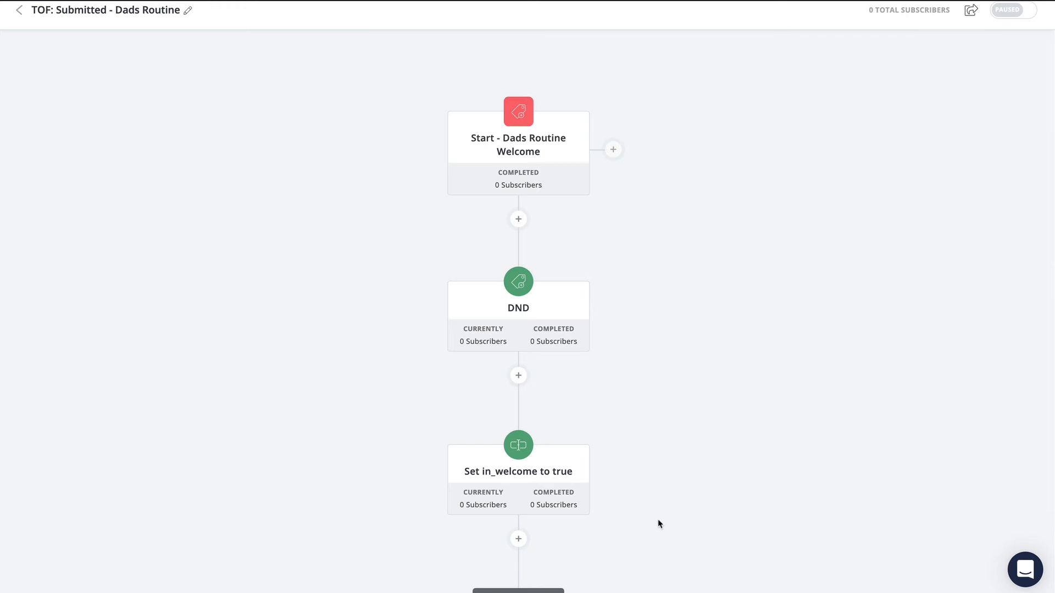
- Add an email sequence action with "Welcome - Follow Up" at the end of the automation
scroll(659, 524, down, 2)
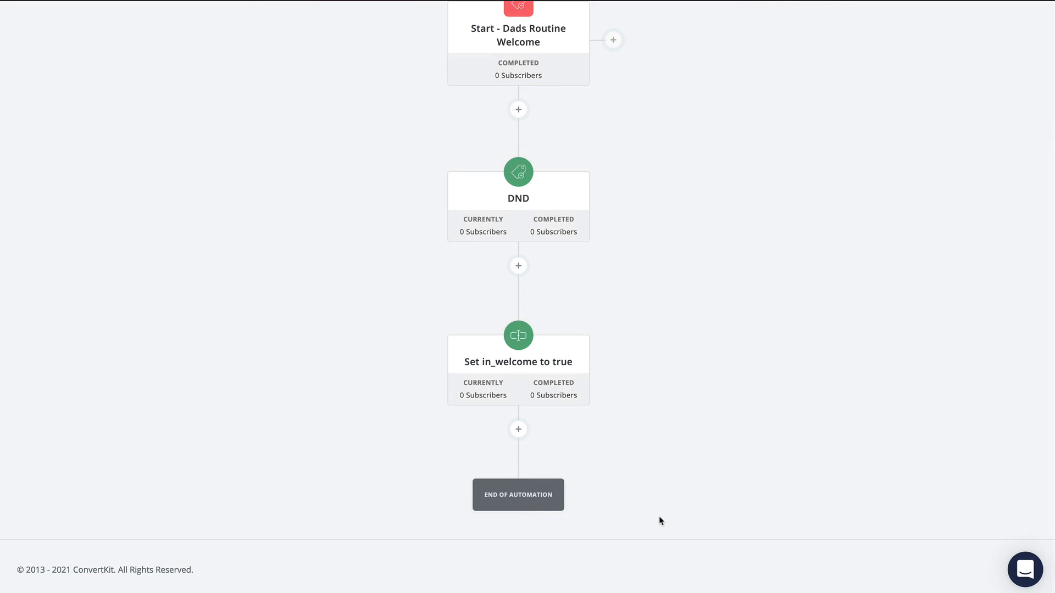
click(518, 430)
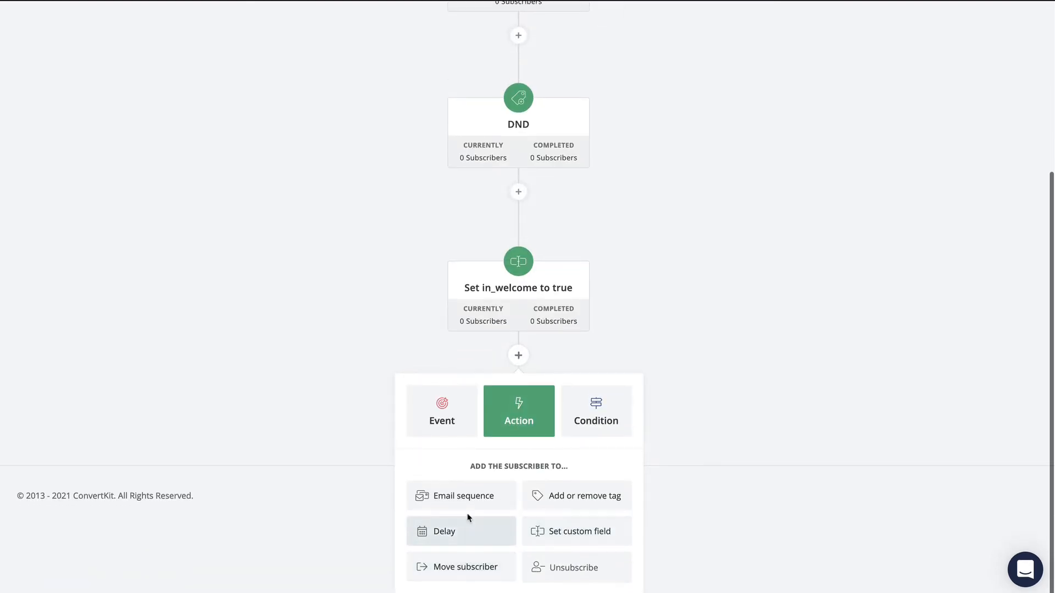
click(472, 489)
click(491, 546)
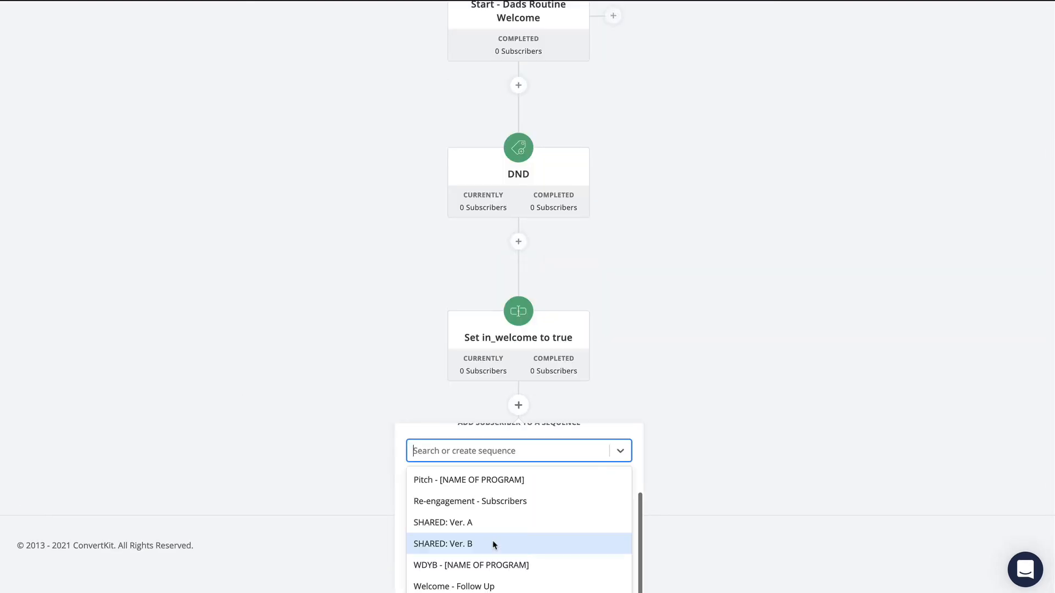
text(Wel)
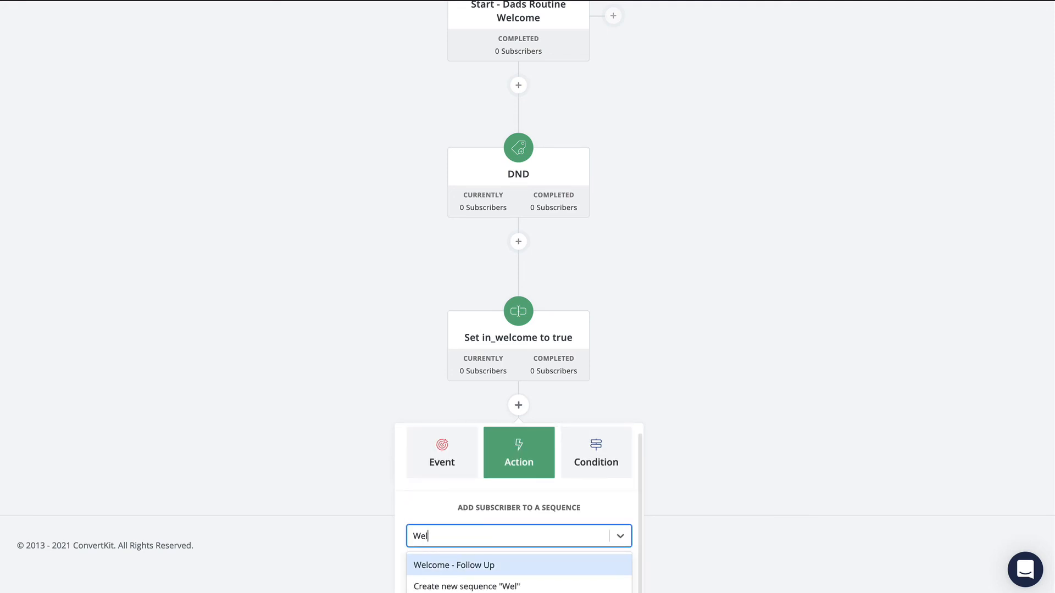
click(490, 571)
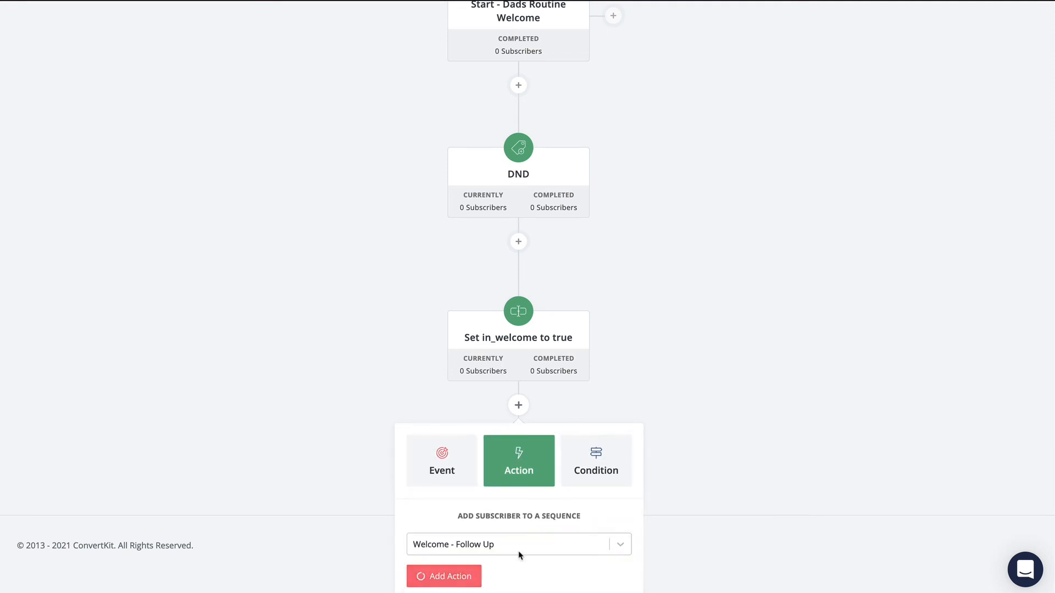
click(470, 573)
- Add a 1 day delay after the "Welcome - Follow Up" sequence
scroll(809, 502, down, 3)
click(518, 429)
scroll(716, 490, down, 3)
click(476, 541)
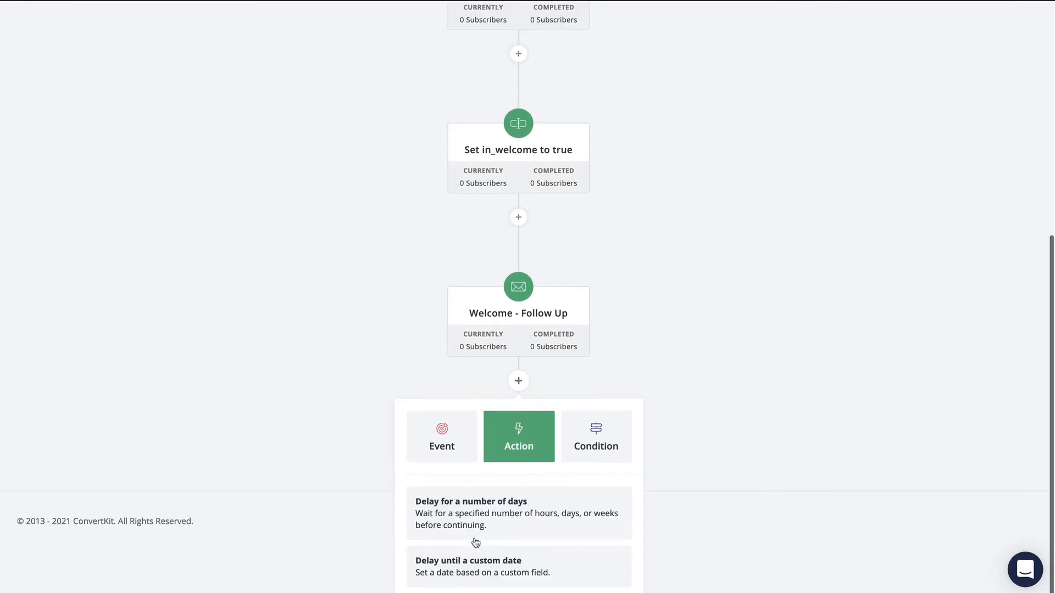
click(476, 526)
click(435, 575)
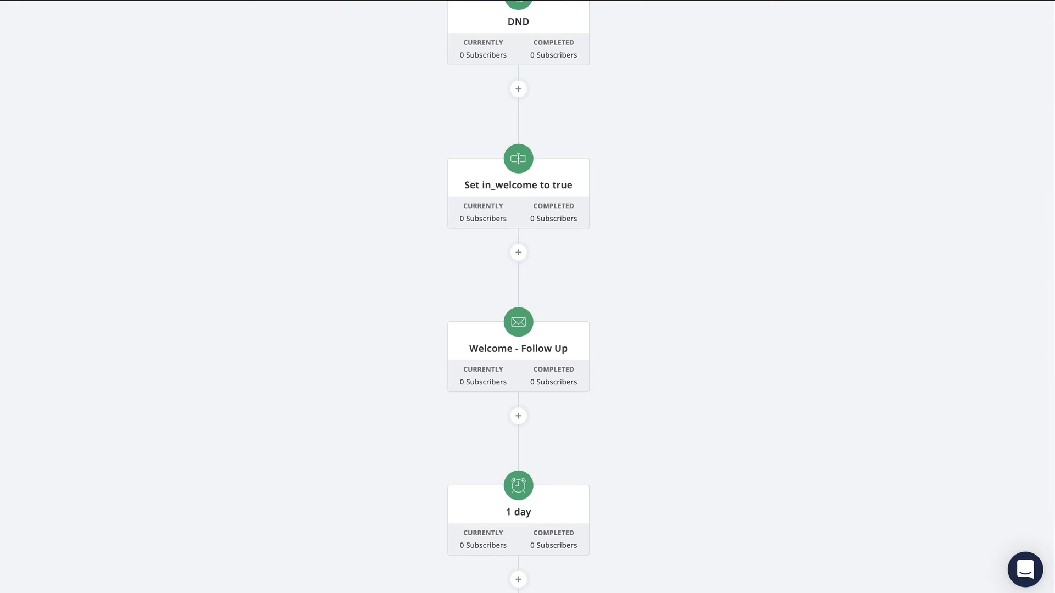
- Add an action after the delay that sets the custom field in_welcome to the blank value {{ ' ' }}
scroll(759, 339, down, 3)
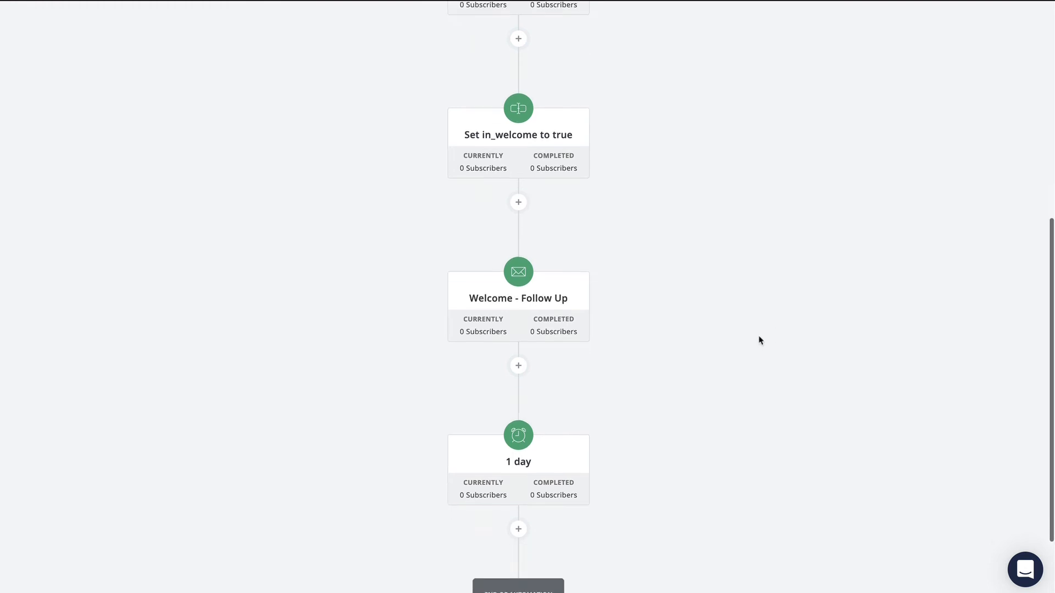
click(512, 431)
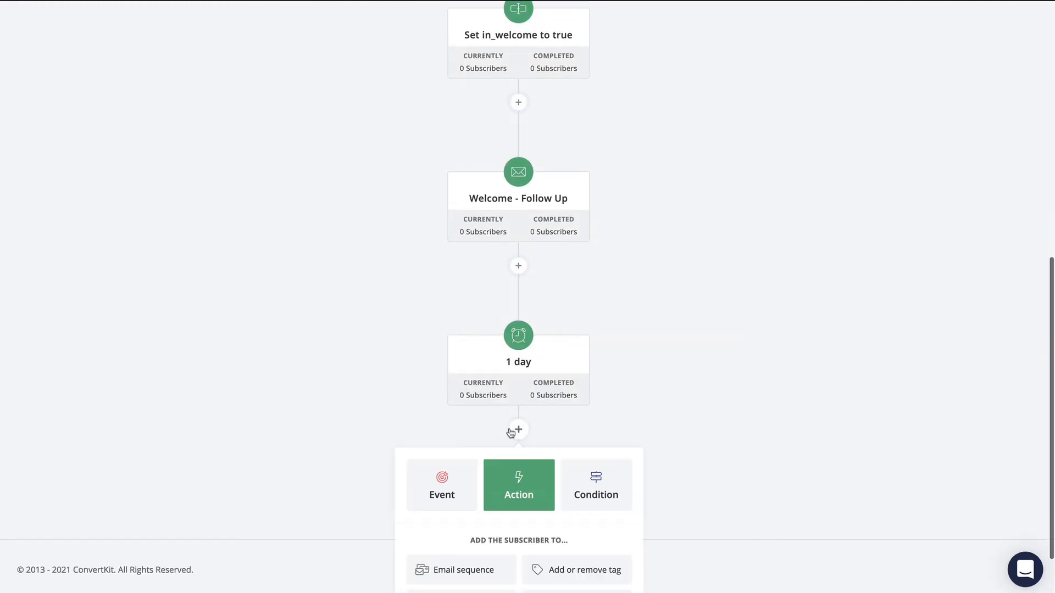
scroll(604, 531, down, 2)
click(600, 527)
click(572, 519)
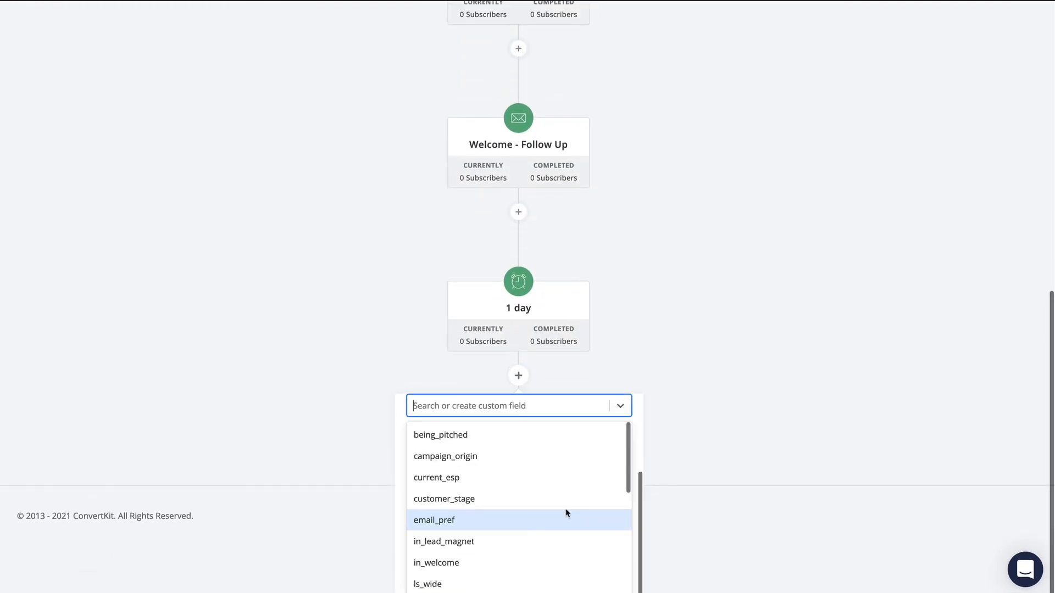
text(in_)
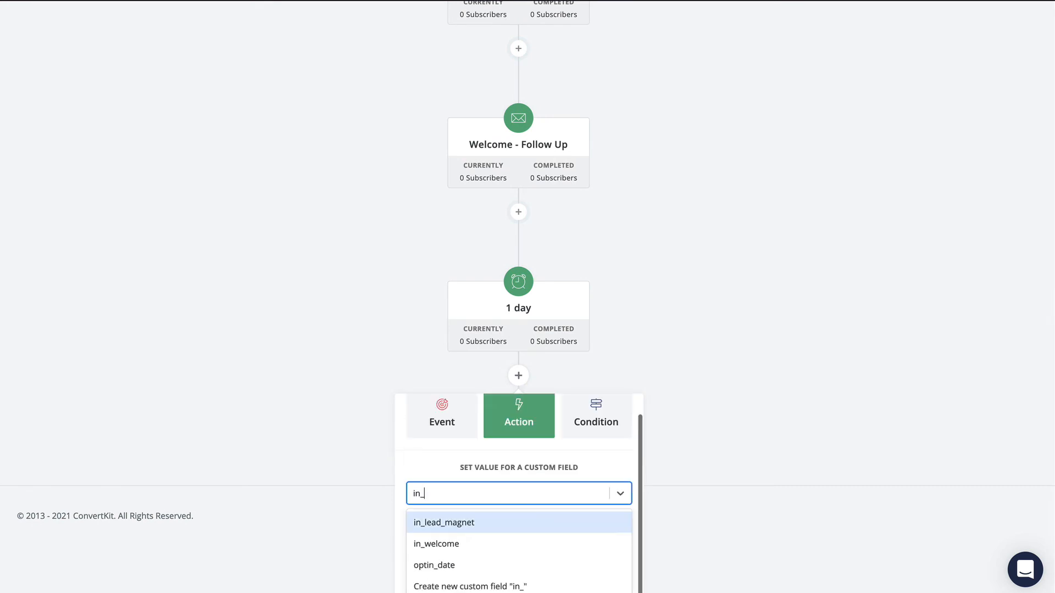
click(513, 544)
click(484, 543)
text({{'')
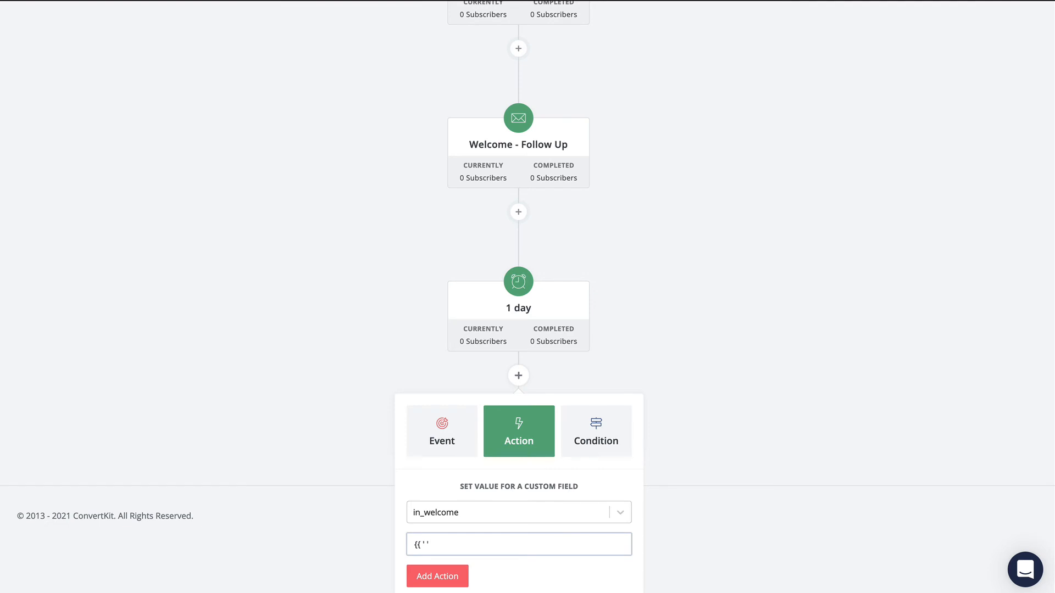
text(}})
drag(474, 543, 388, 541)
click(446, 547)
drag(447, 548, 425, 548)
click(450, 550)
drag(447, 549, 381, 541)
click(412, 573)
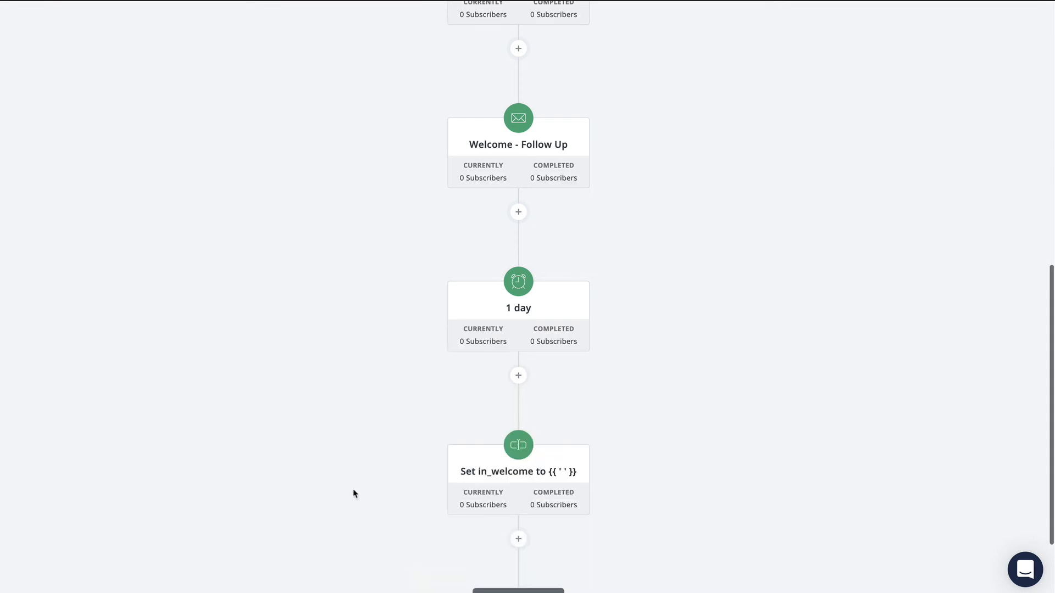
- Add an action at the end of the automation that removes the subscriber from the DND tag
click(519, 539)
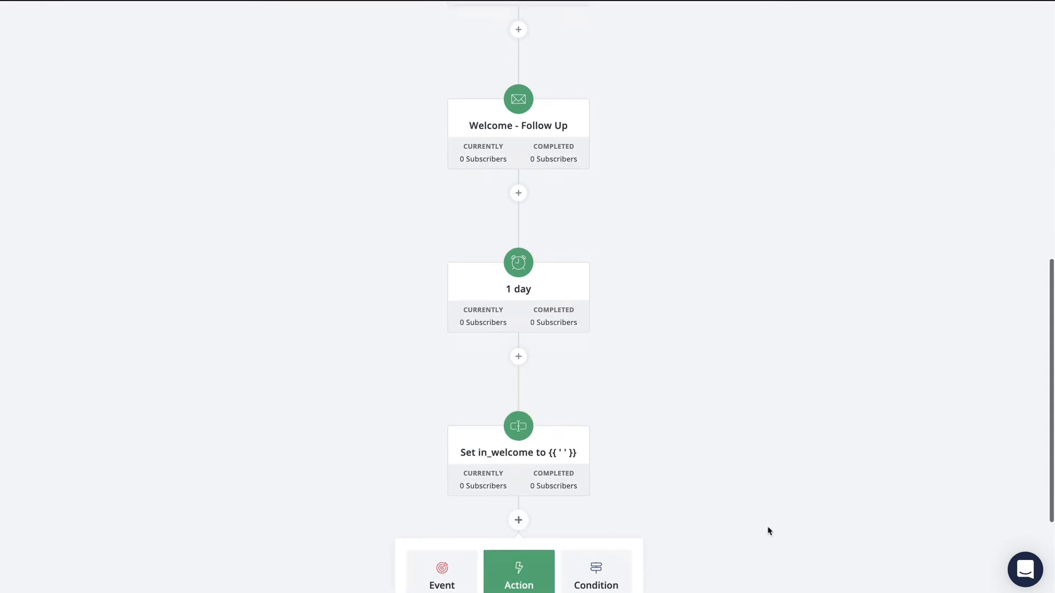
click(608, 502)
click(539, 497)
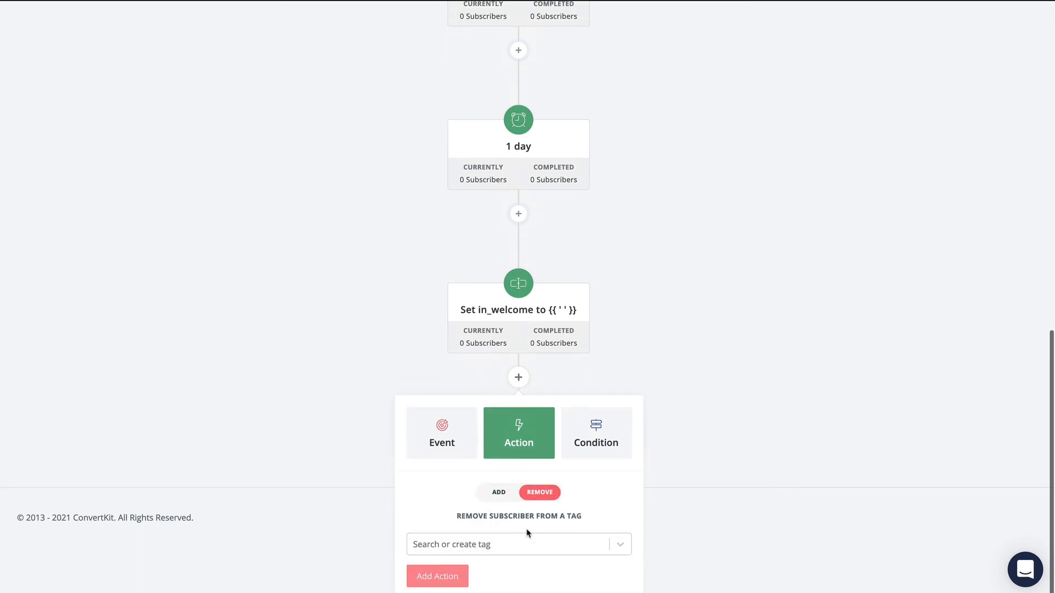
click(524, 542)
text(DND)
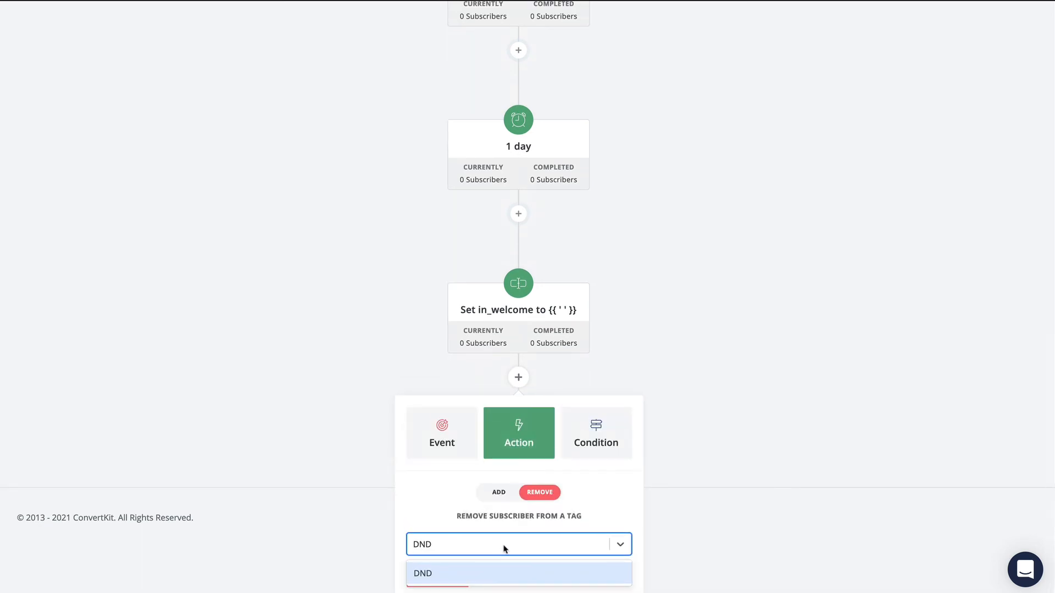
click(510, 572)
click(444, 581)
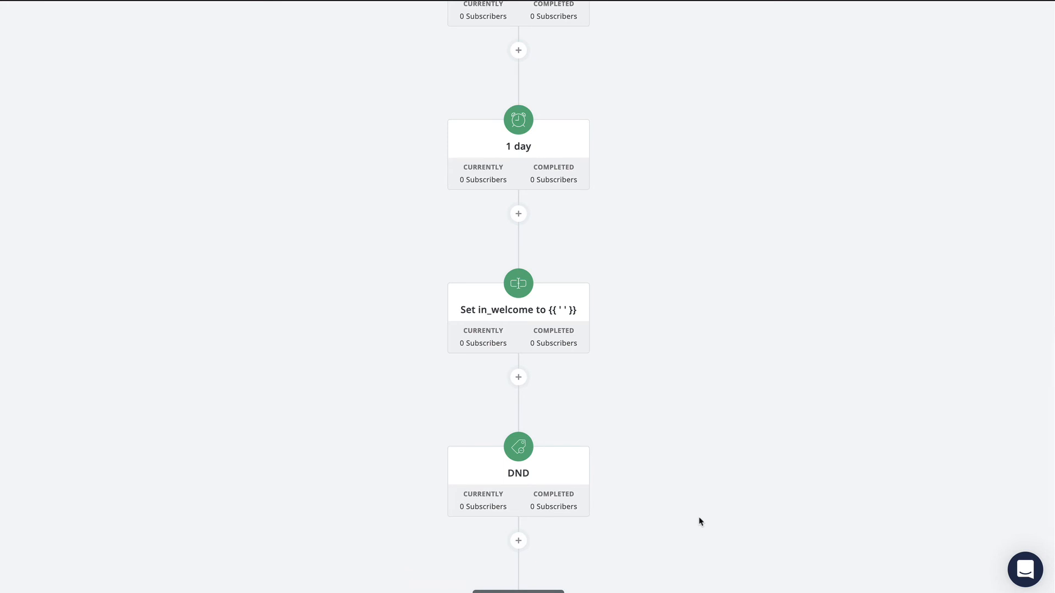
scroll(699, 520, up, 5)
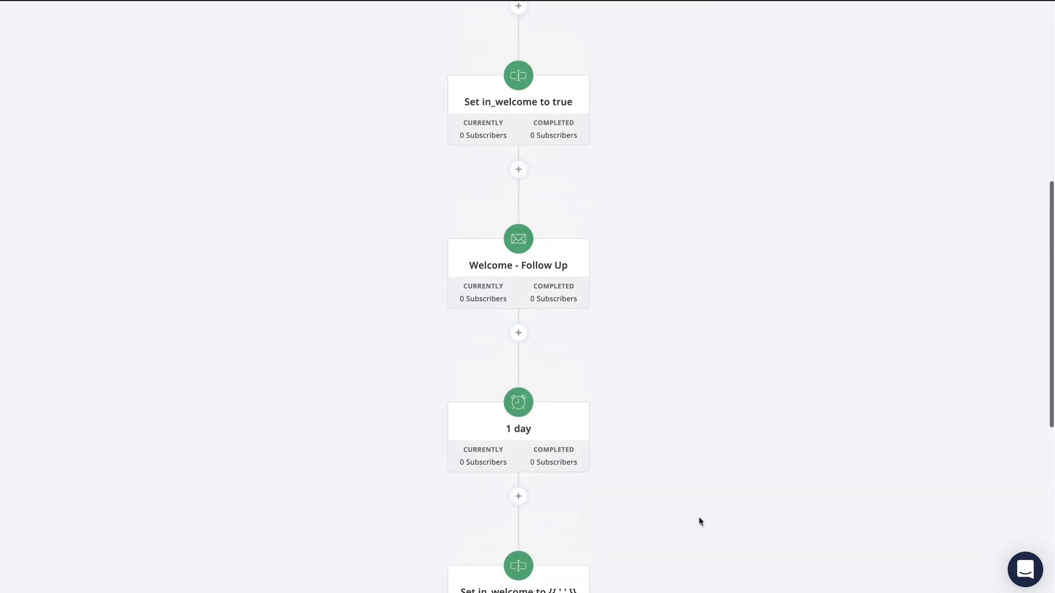
click(494, 276)
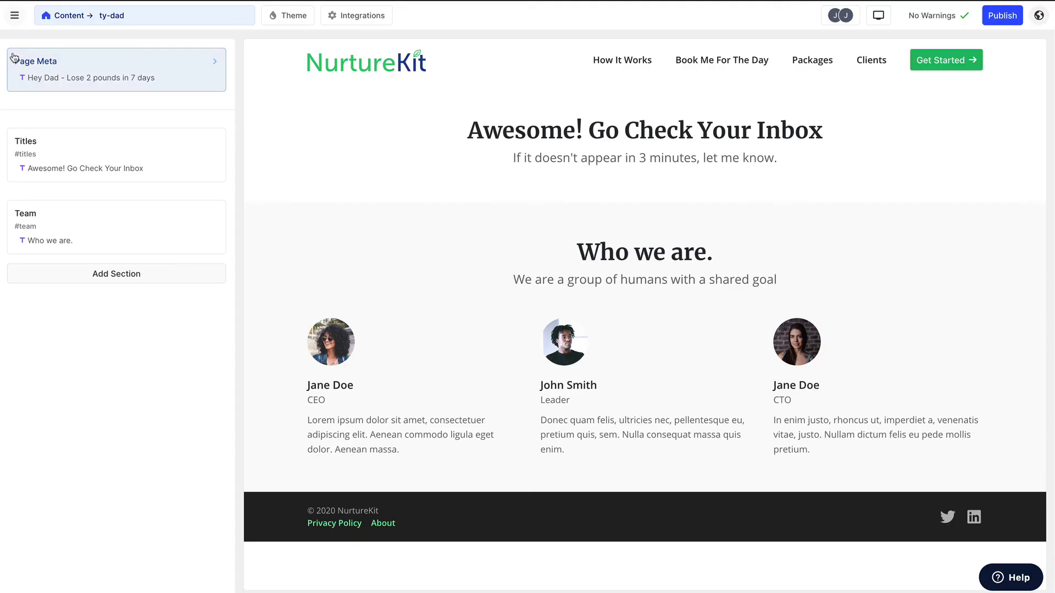
- Switch to the website builder and duplicate the lp-dad-routine page from its meta settings
click(130, 17)
scroll(63, 220, down, 10)
scroll(65, 214, up, 2)
scroll(64, 214, up, 5)
scroll(65, 214, up, 5)
click(60, 125)
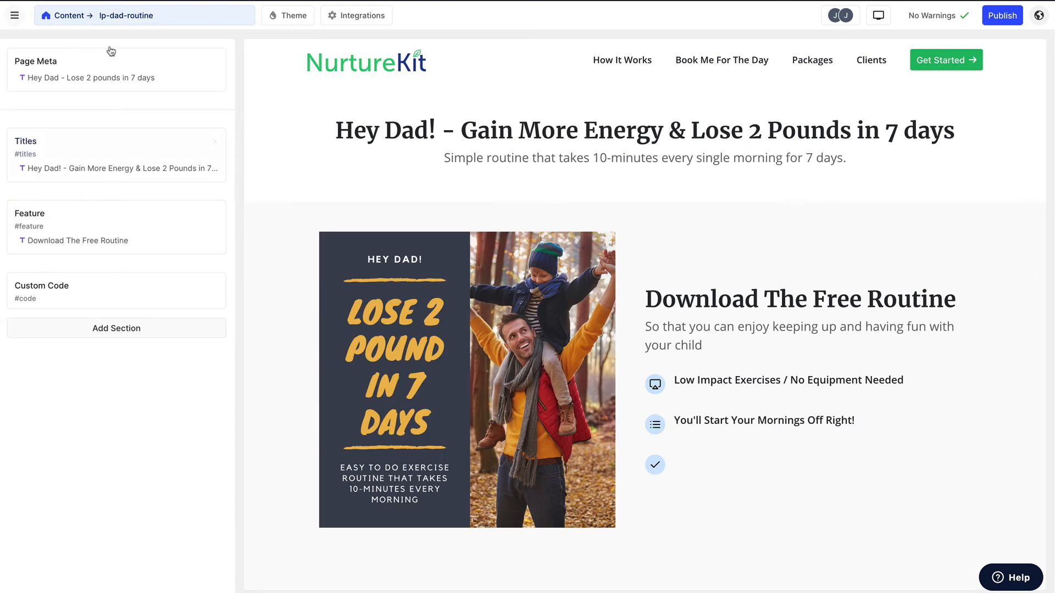
click(117, 19)
click(116, 19)
click(117, 20)
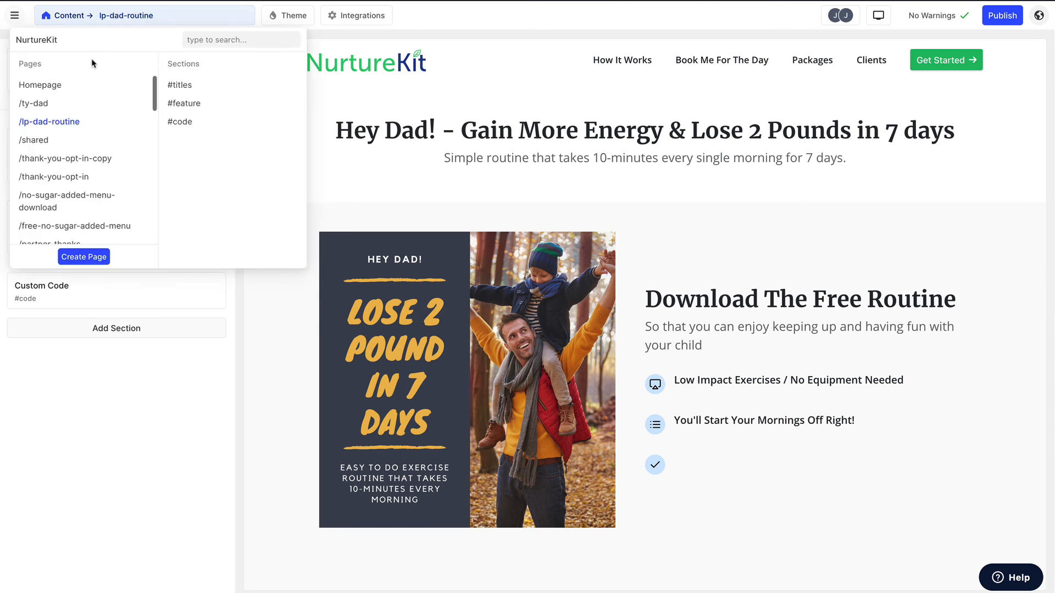
click(110, 89)
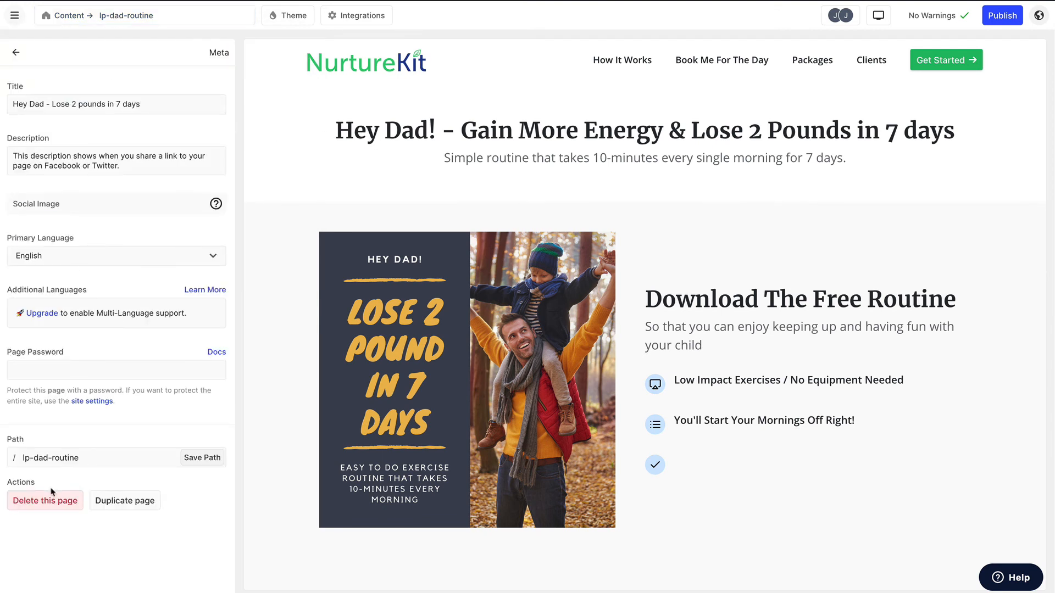
click(144, 503)
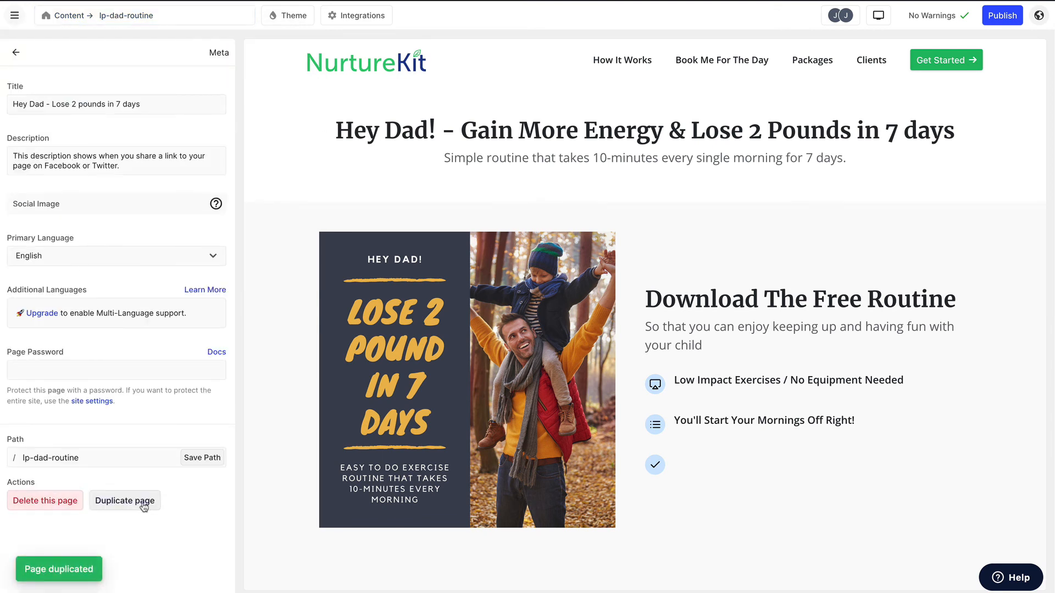
- Open the lp-dad-routine-copy page and set its meta title to "Download and Have Fun With Your Child"
click(161, 20)
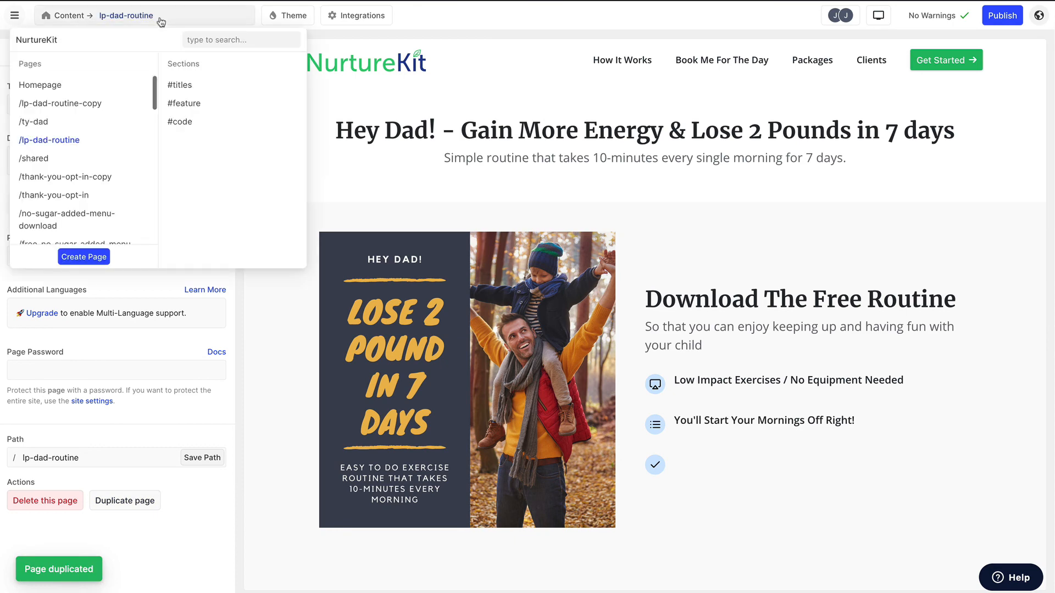
click(88, 103)
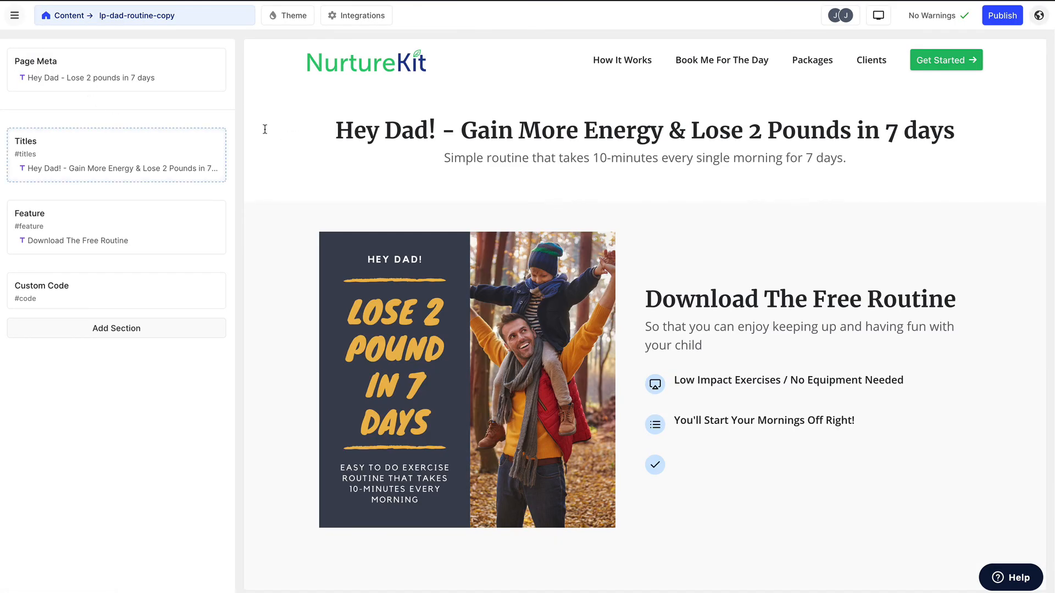
click(89, 80)
triple_click(90, 104)
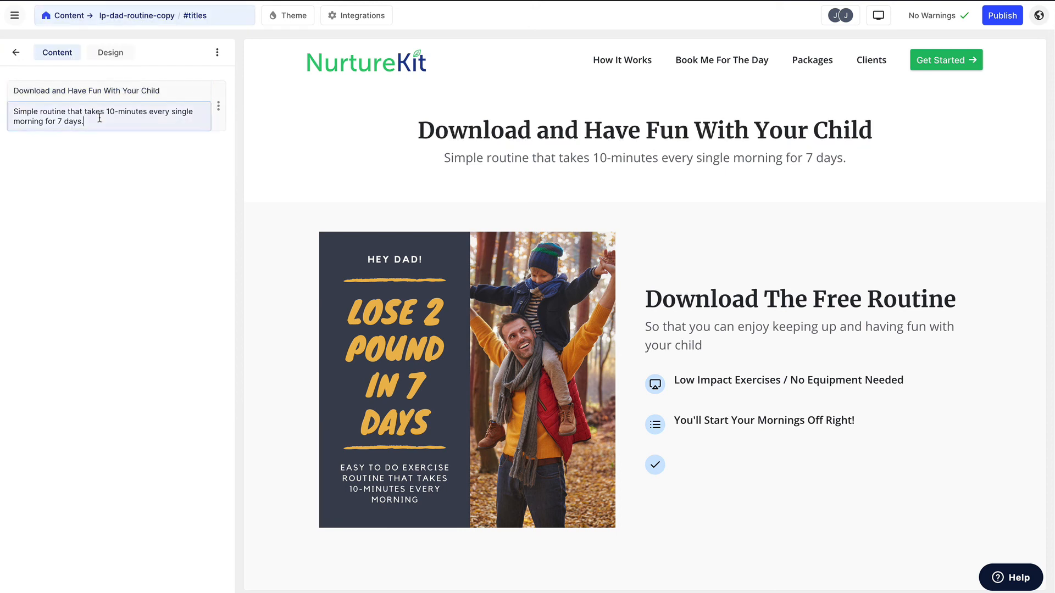
- Set the Titles section heading to "Download and Have Fun With Your Child" and clear its subtitle
triple_click(99, 119)
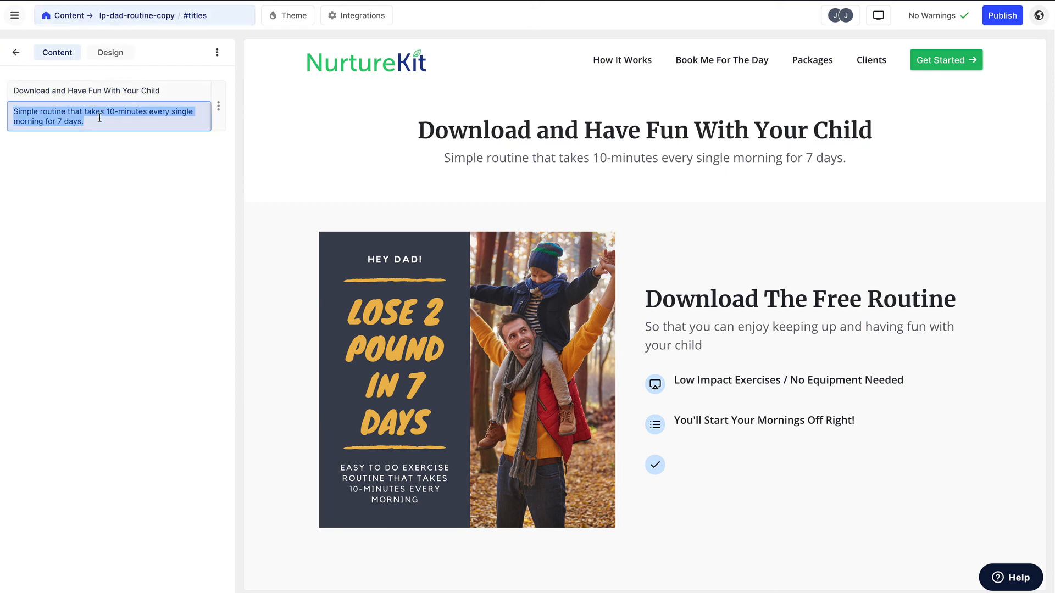
key(BackSpace)
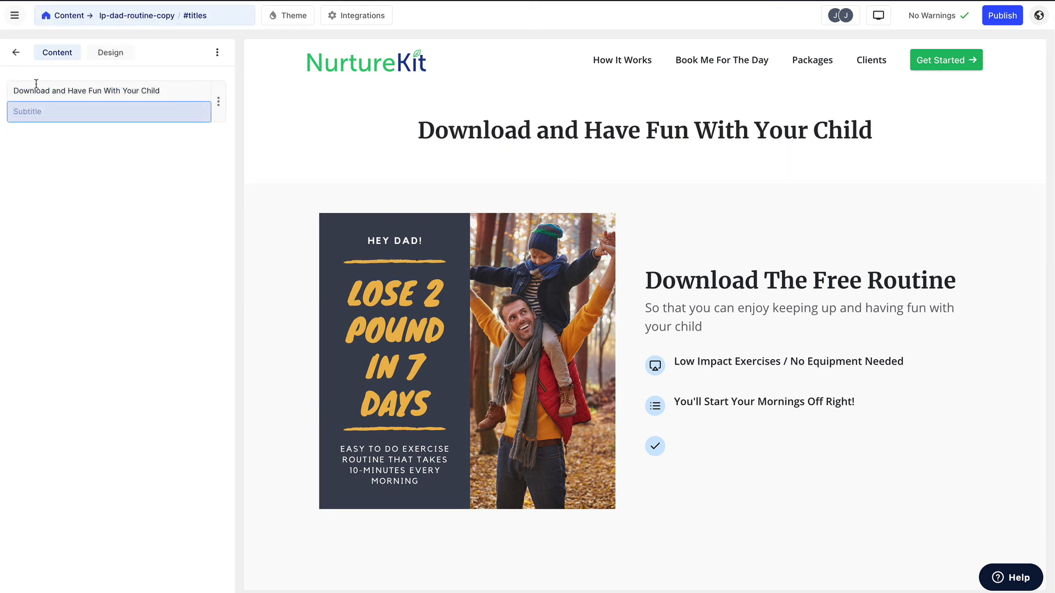
click(15, 52)
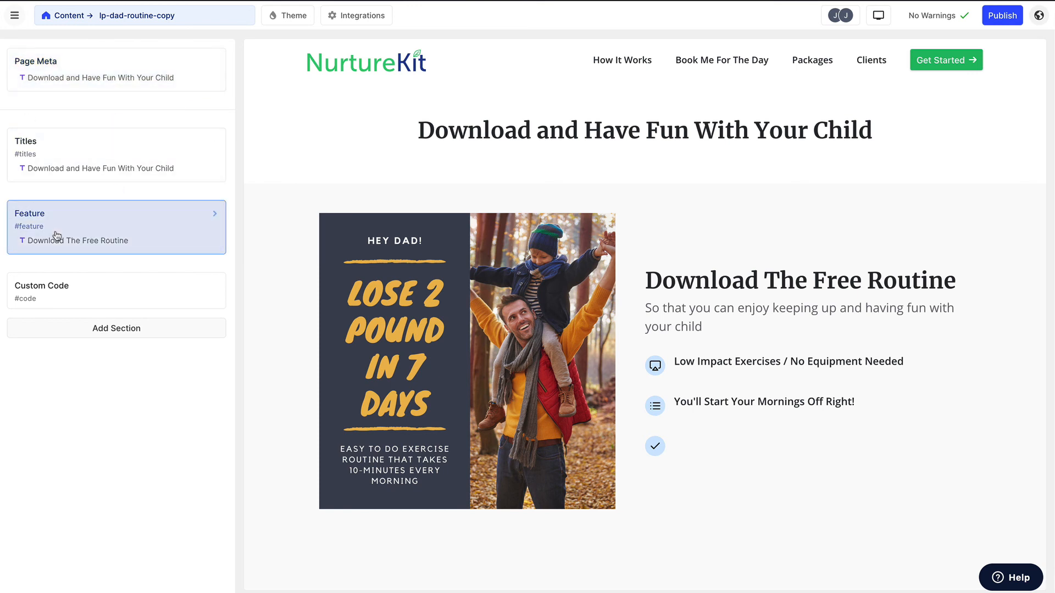
- Delete the Feature section from the duplicated page
click(184, 224)
click(217, 52)
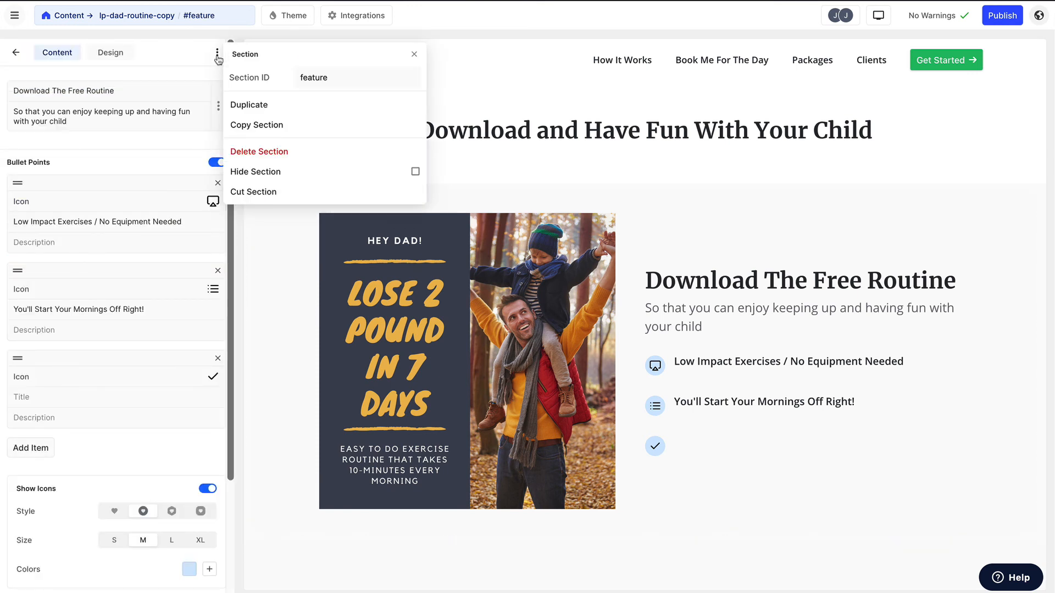
click(248, 153)
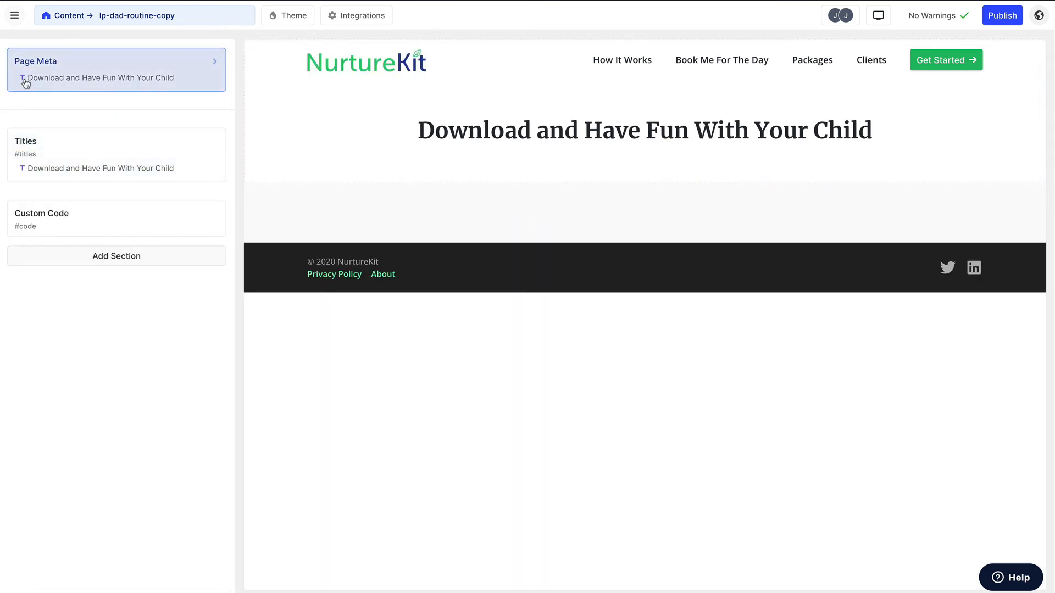
- Add a CTA section to the page and move it between the Titles and Custom Code sections
click(89, 257)
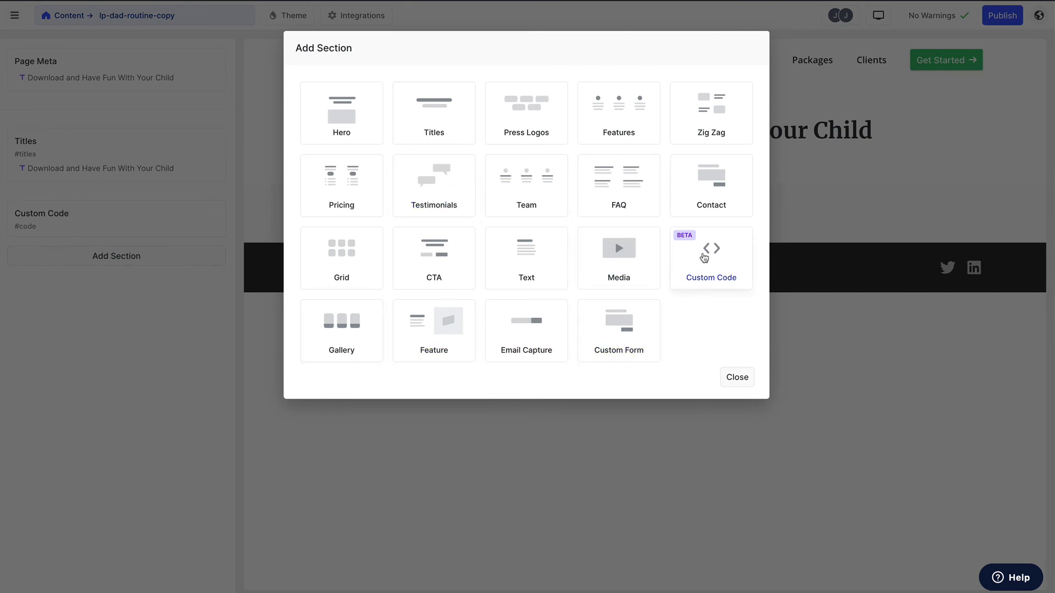
click(448, 254)
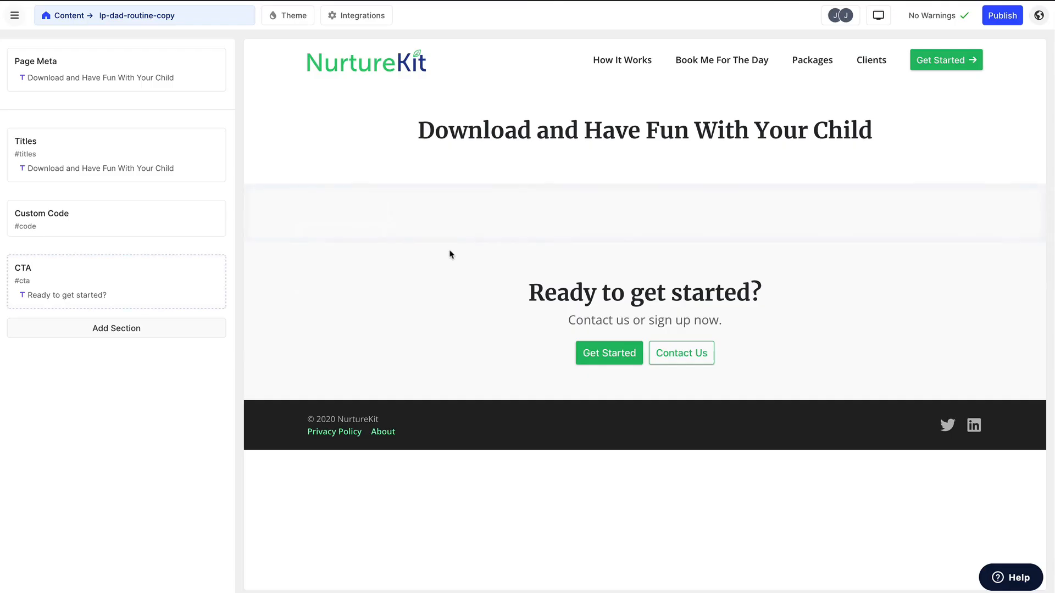
drag(91, 290, 93, 210)
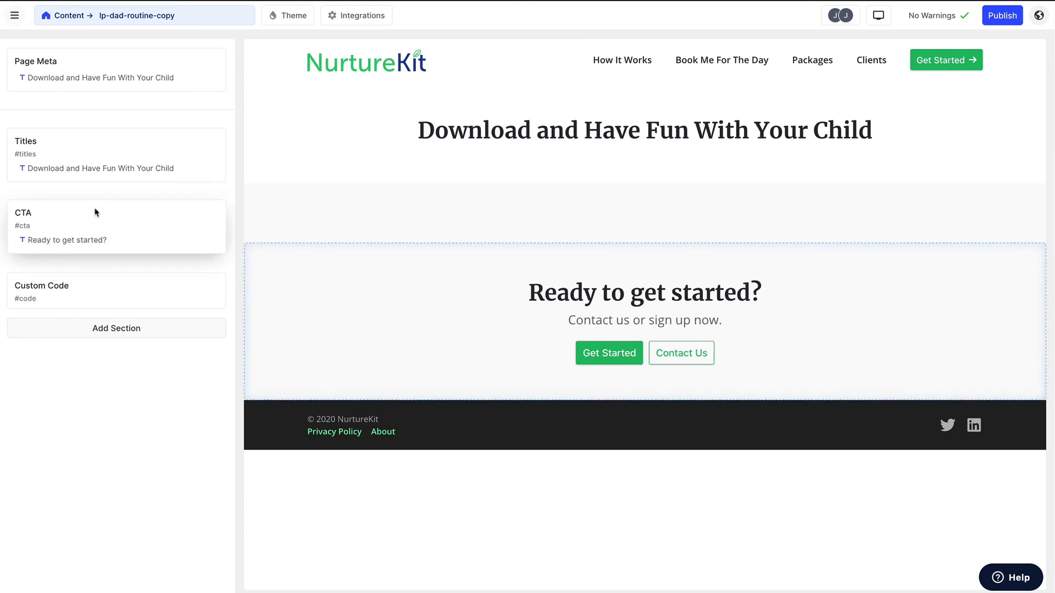
- Clear the title and subtitle of the CTA section
click(97, 220)
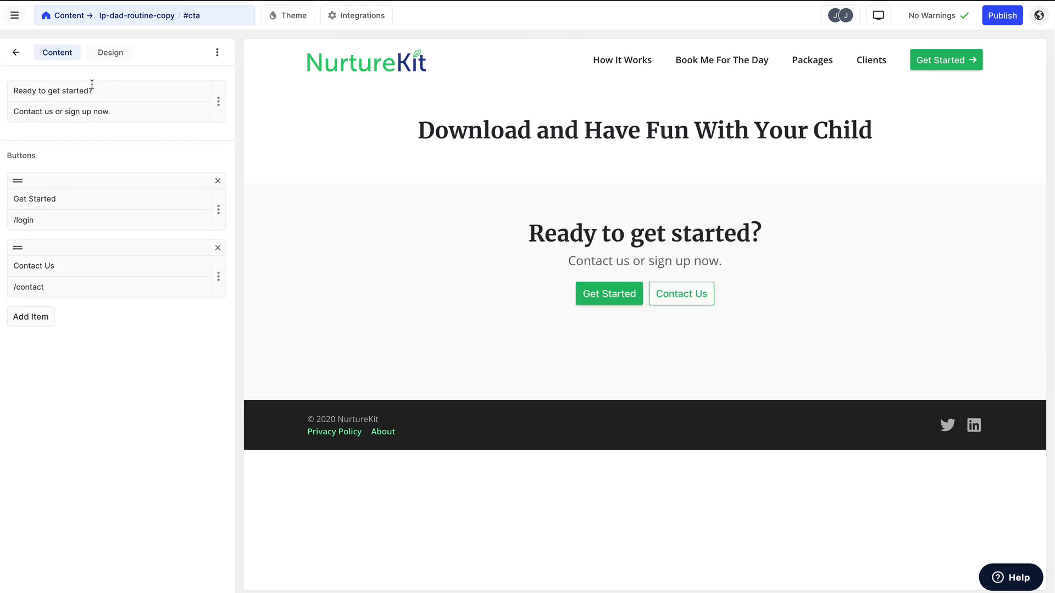
drag(106, 92, 1, 93)
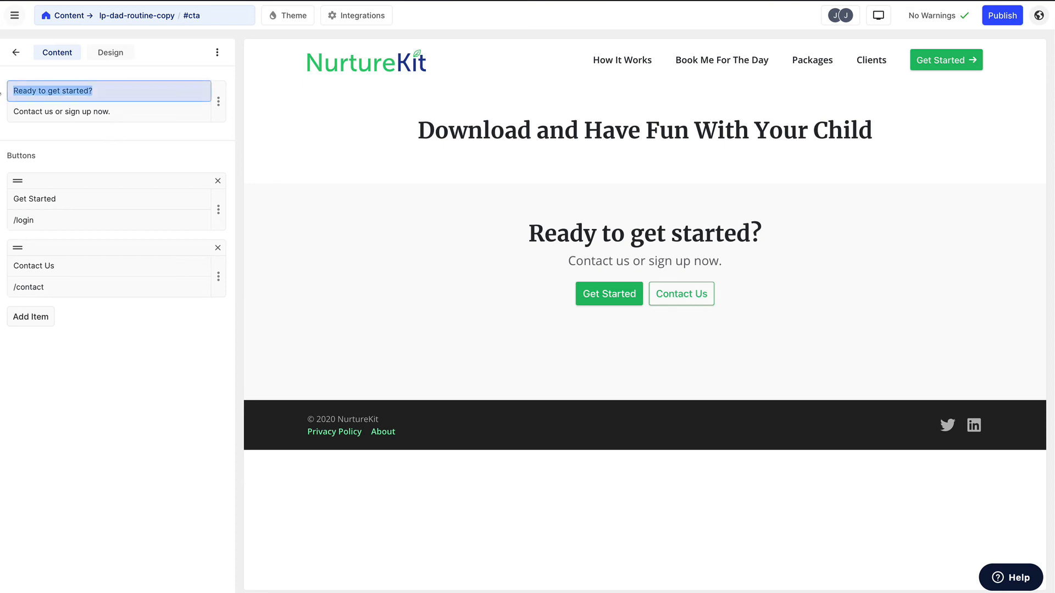
key(BackSpace)
triple_click(119, 110)
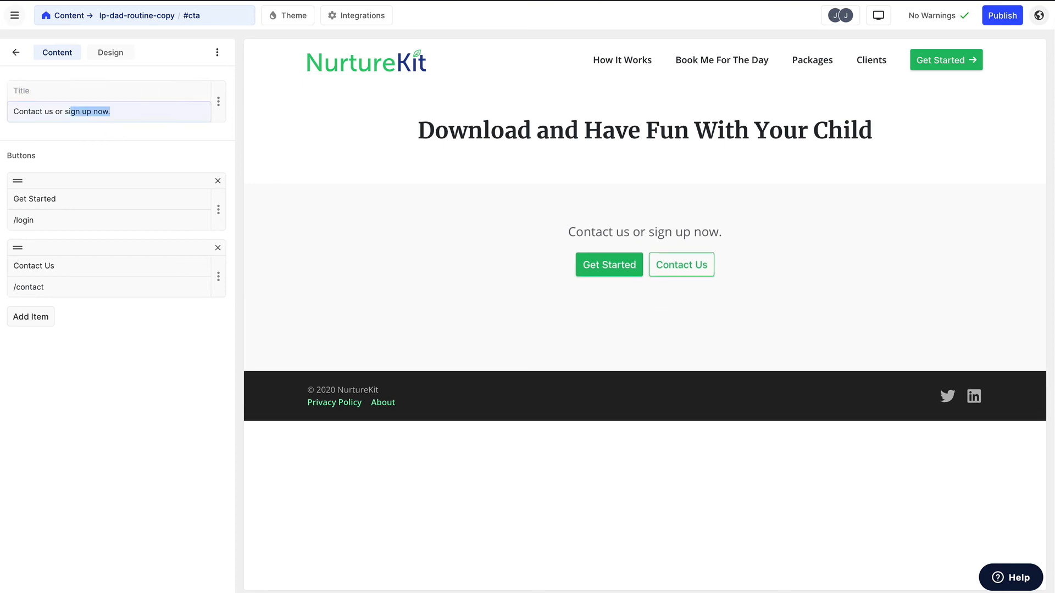
key(BackSpace)
- Change the first CTA button's label to "Download Your Routine"
triple_click(67, 196)
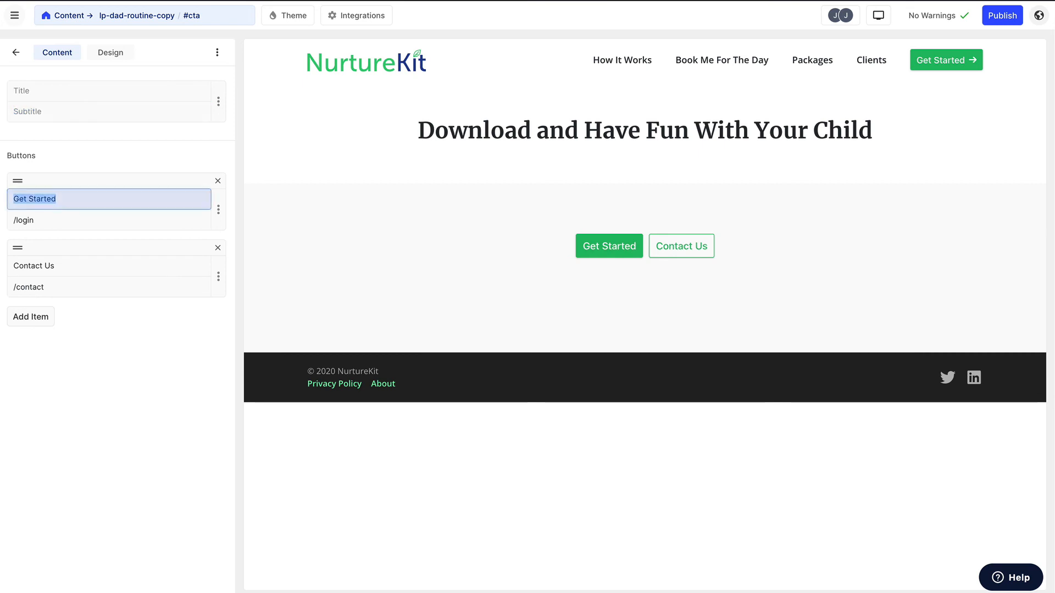
text(Don)
key(BackSpace)
text(wnload Your Routine)
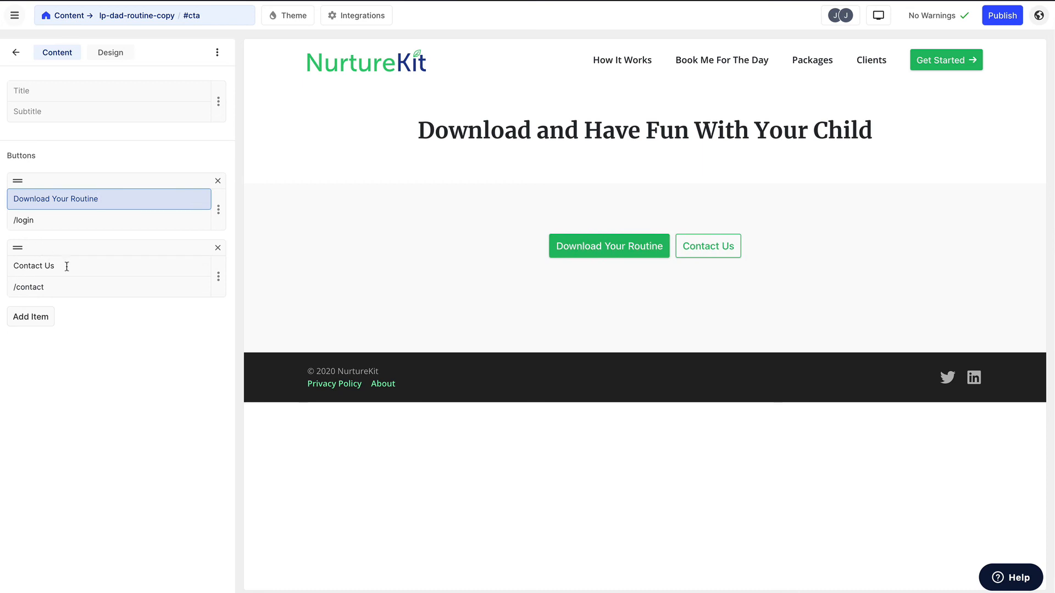
- Label the second CTA button "Book a 20-min Call"
click(64, 284)
click(37, 266)
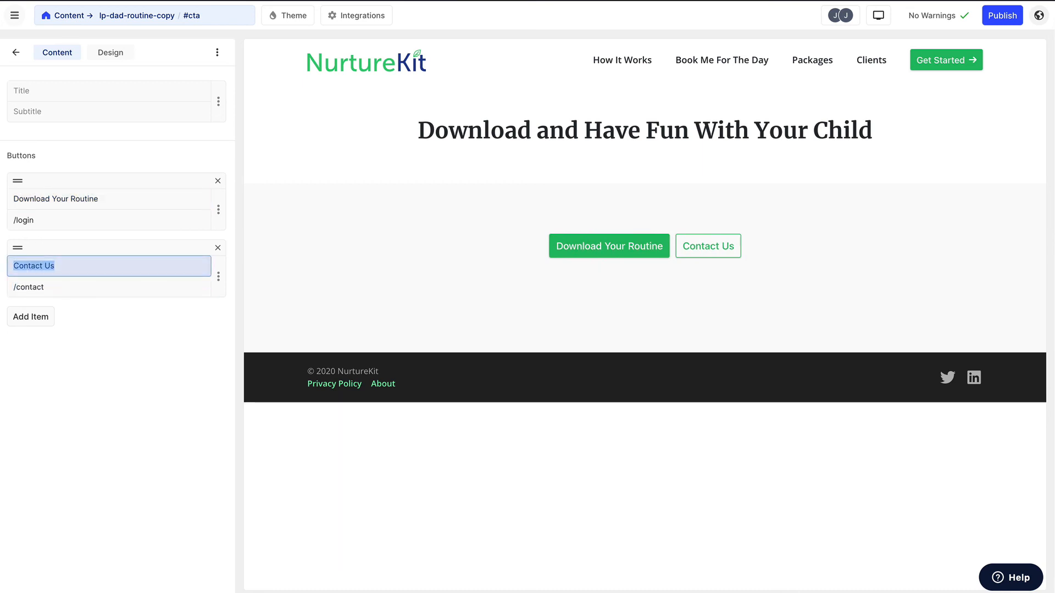
text(Book a 20-min Call)
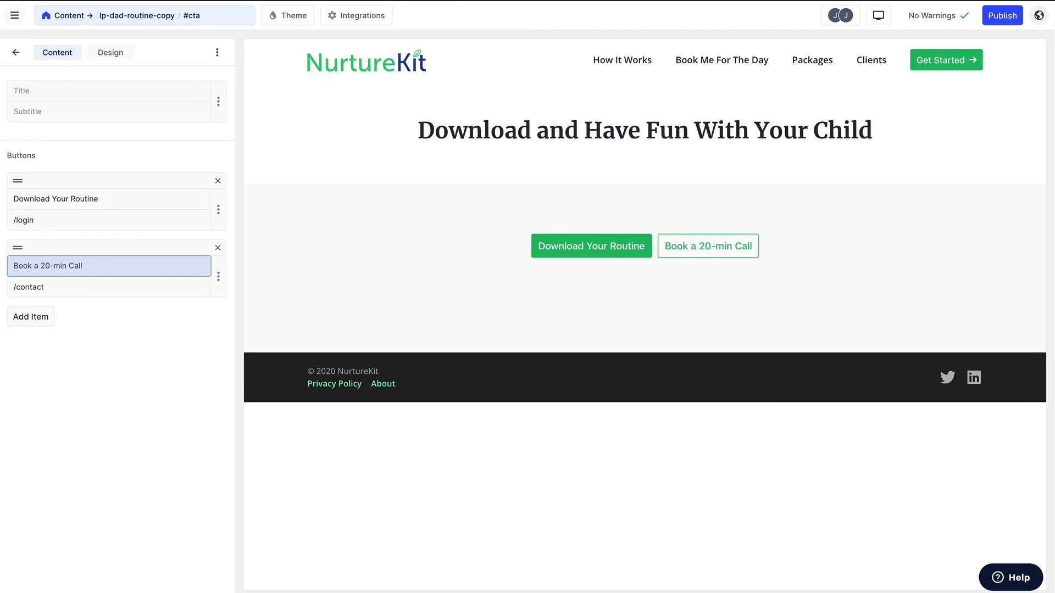
- Replace the second CTA button's label with "Purchased the 30-Day Routine"
key(ctrl+a)
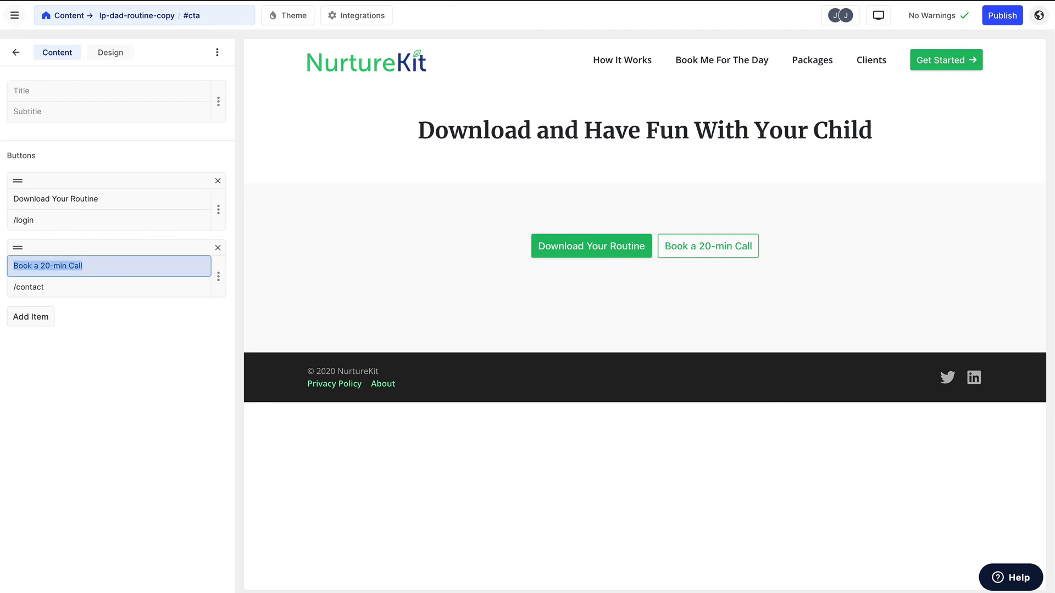
text(Purchased the 30-day)
key(BackSpace)
key(BackSpace)
key(BackSpace)
text(Day Ro)
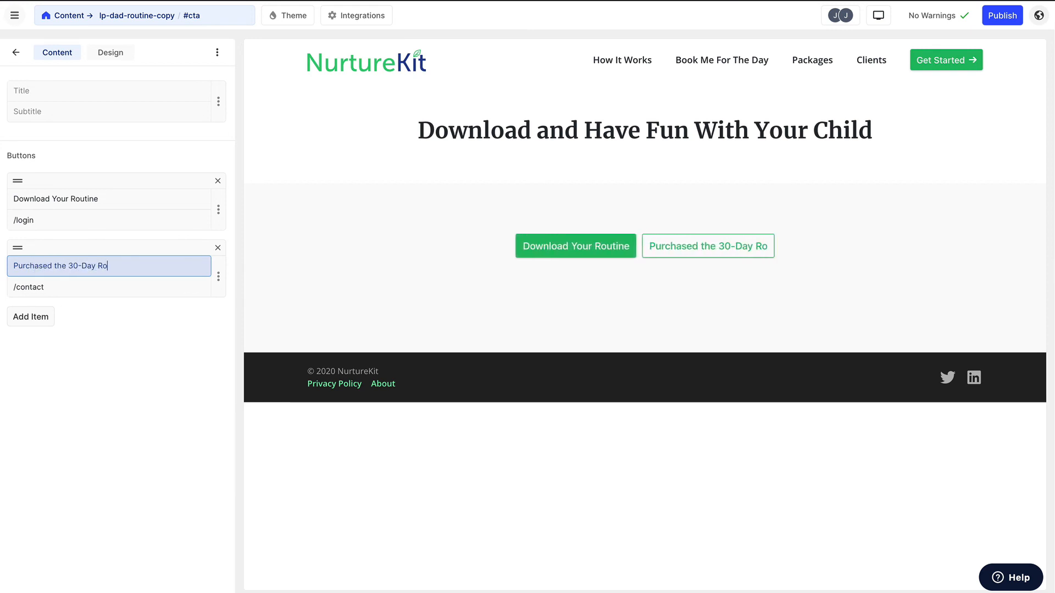
text(utein)
key(BackSpace)
key(BackSpace)
key(BackSpace)
text(ine)
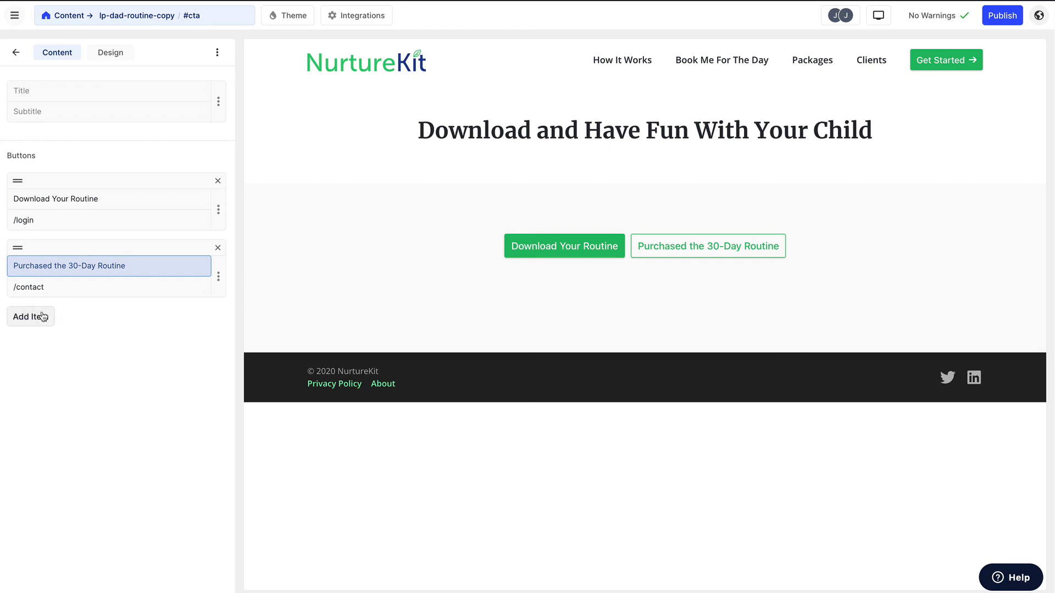
key(Tab)
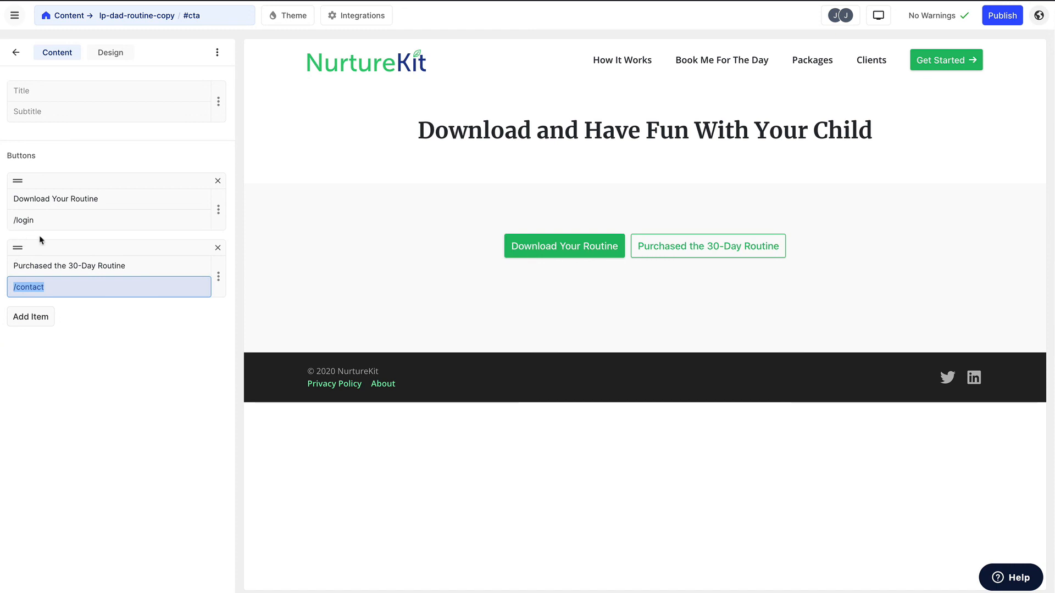
- Replace the "Download Your Routine" button's link with the copied PDF file URL
click(56, 220)
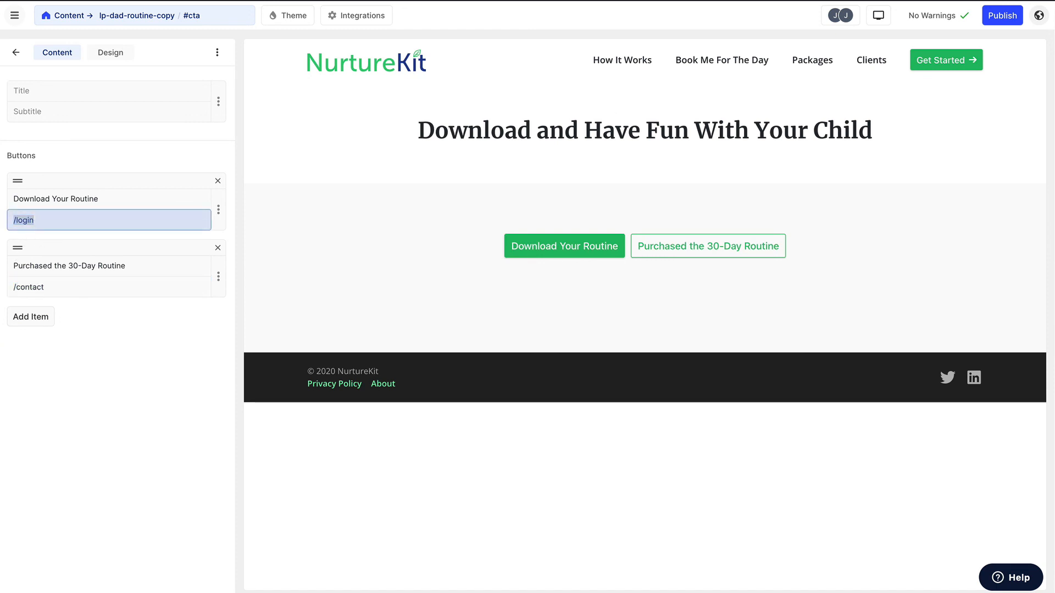
drag(63, 220, 11, 222)
key(ctrl+v)
- Set the "Purchased the 30-Day Routine" button's link to /buy-30day
click(77, 288)
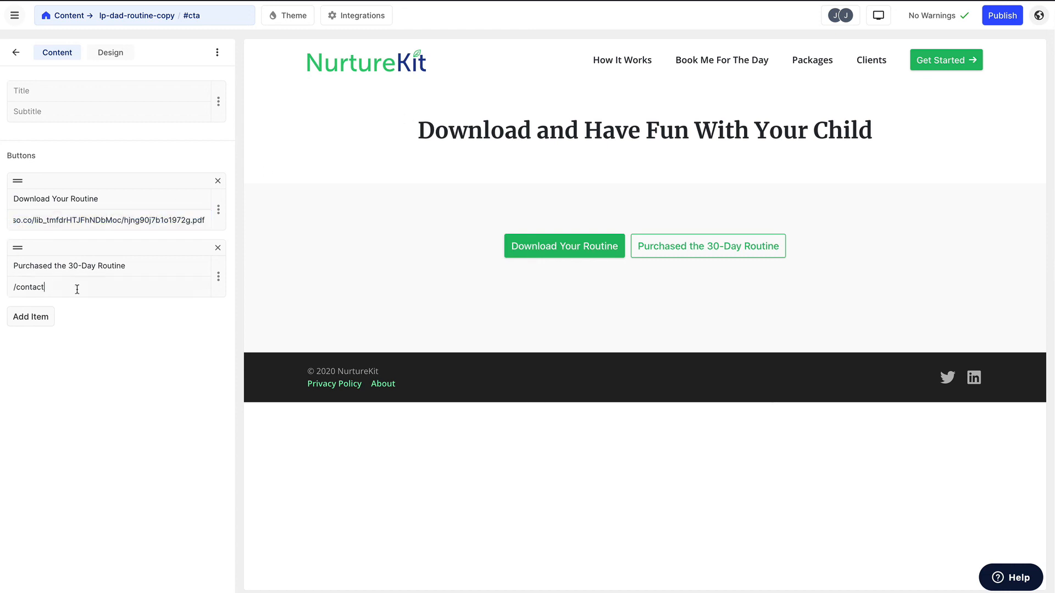
drag(76, 289, 15, 289)
text(buy-30day)
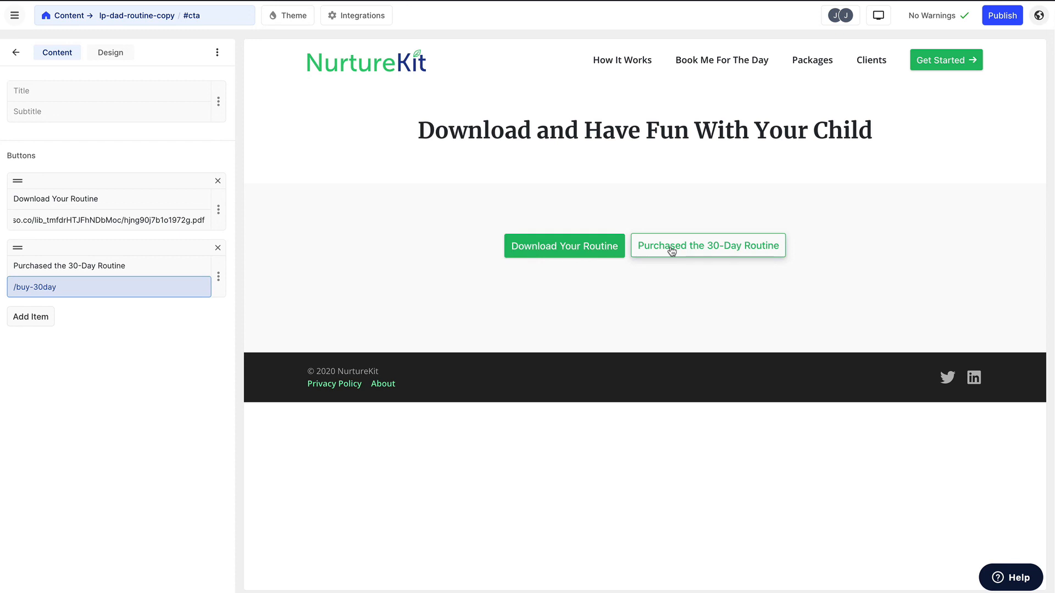
- Delete the Custom Code section from the download page and add a Team section below the CTA
click(16, 52)
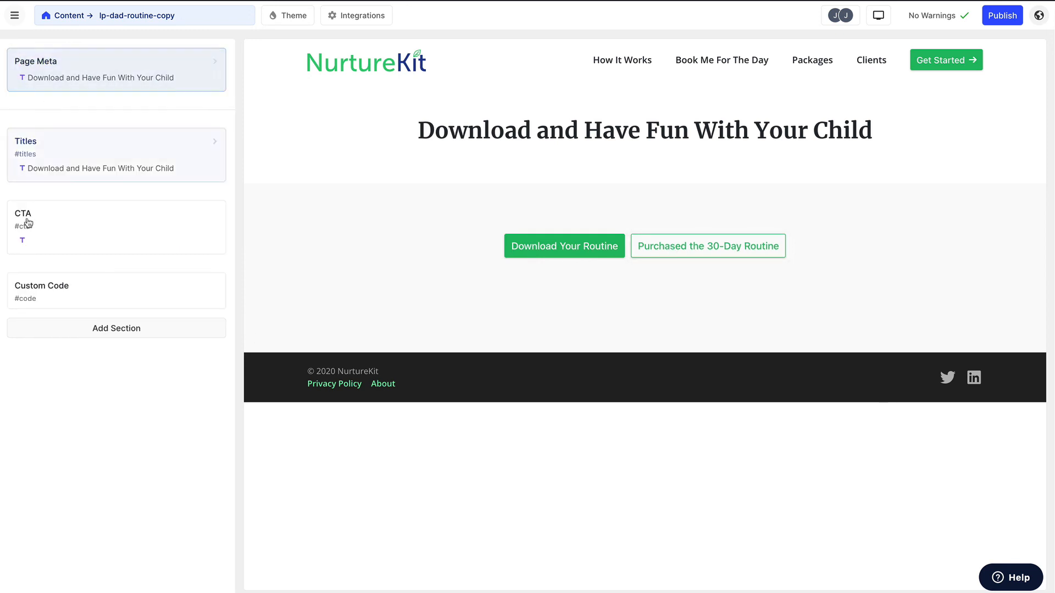
click(147, 295)
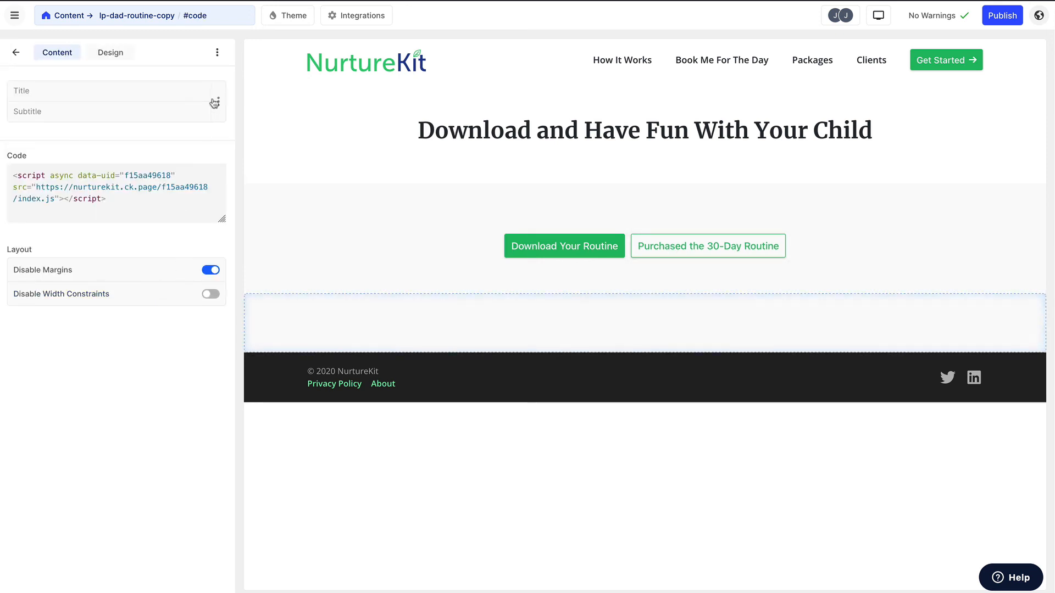
click(217, 52)
click(262, 155)
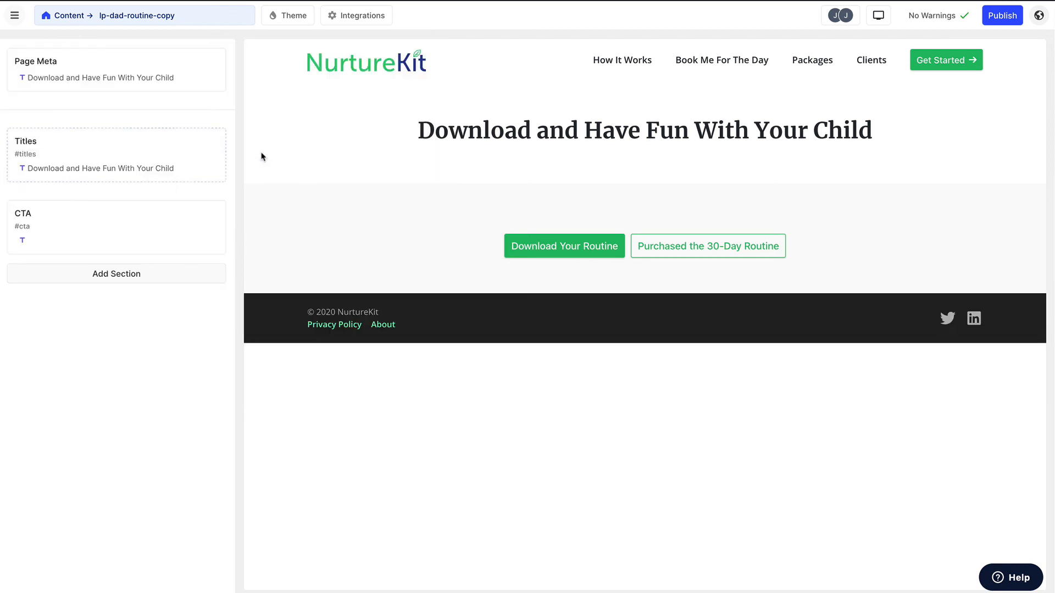
click(80, 274)
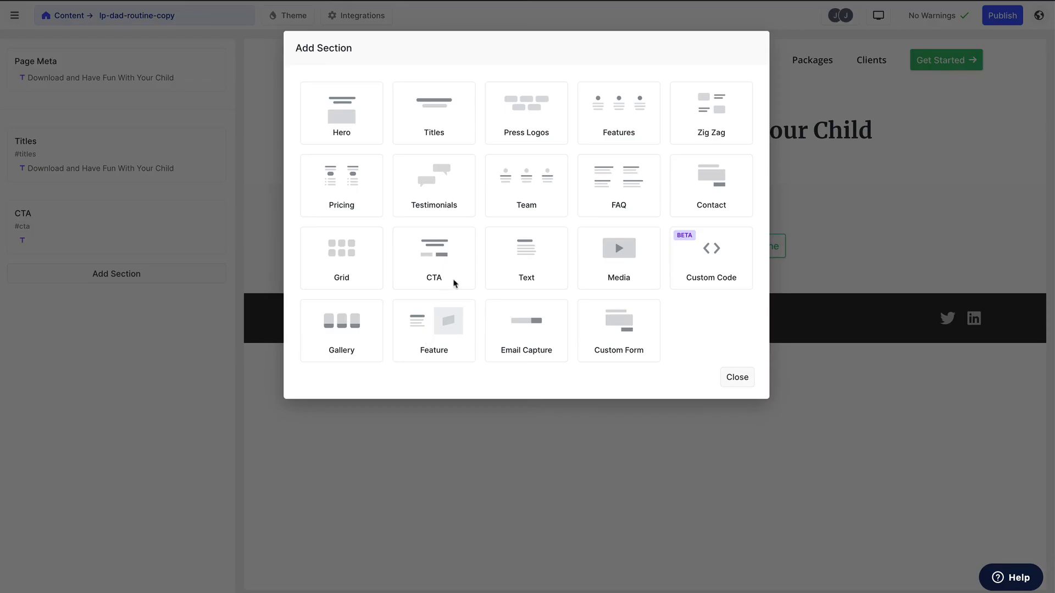
click(517, 203)
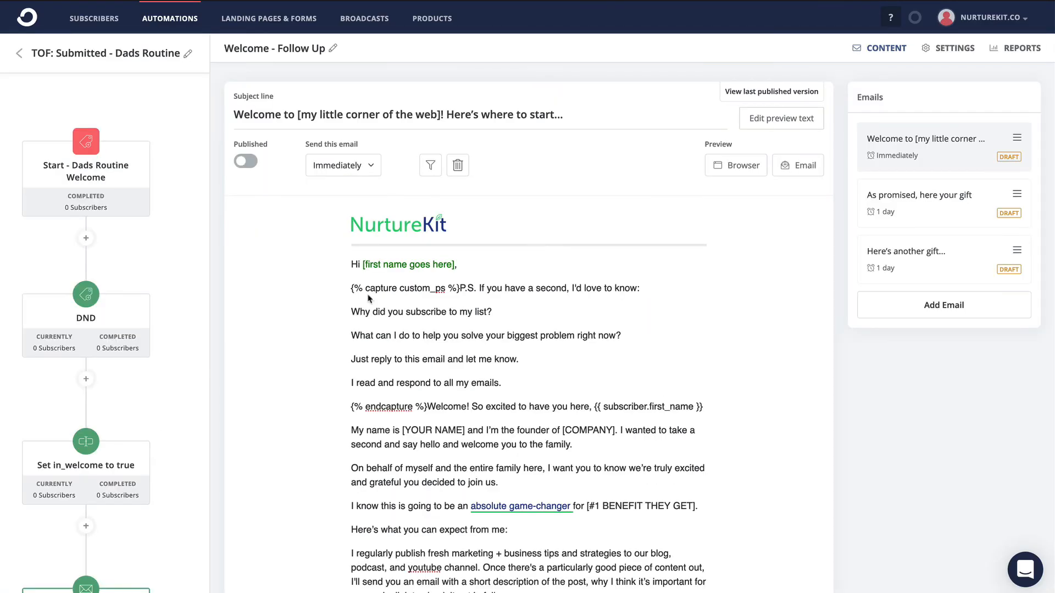
- In ConvertKit, review the template text of the welcome, promised-gift and another-gift emails in the Welcome - Follow Up sequence
scroll(506, 401, down, 3)
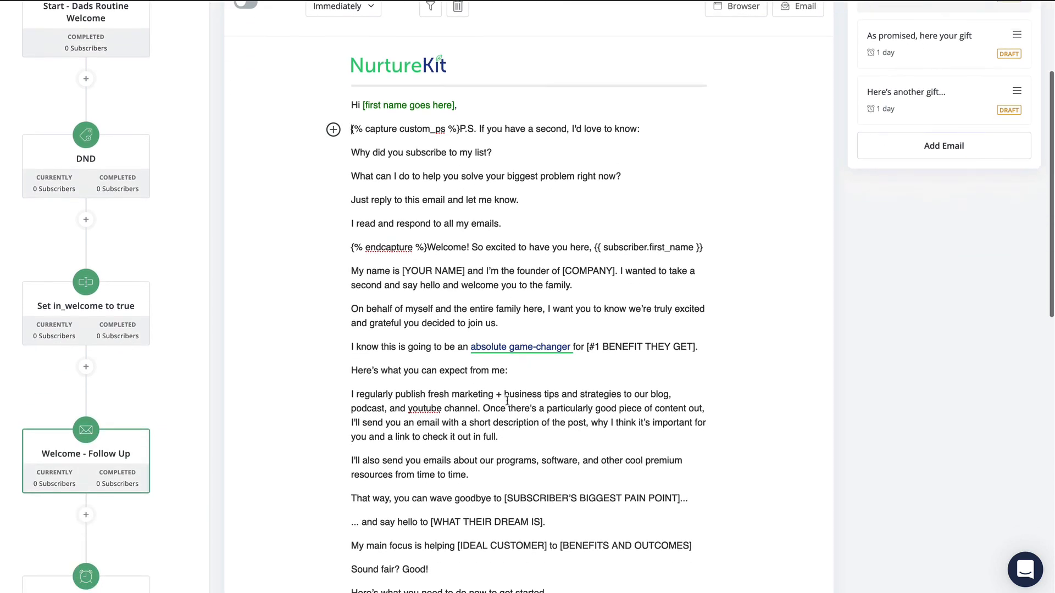
scroll(507, 401, up, 2)
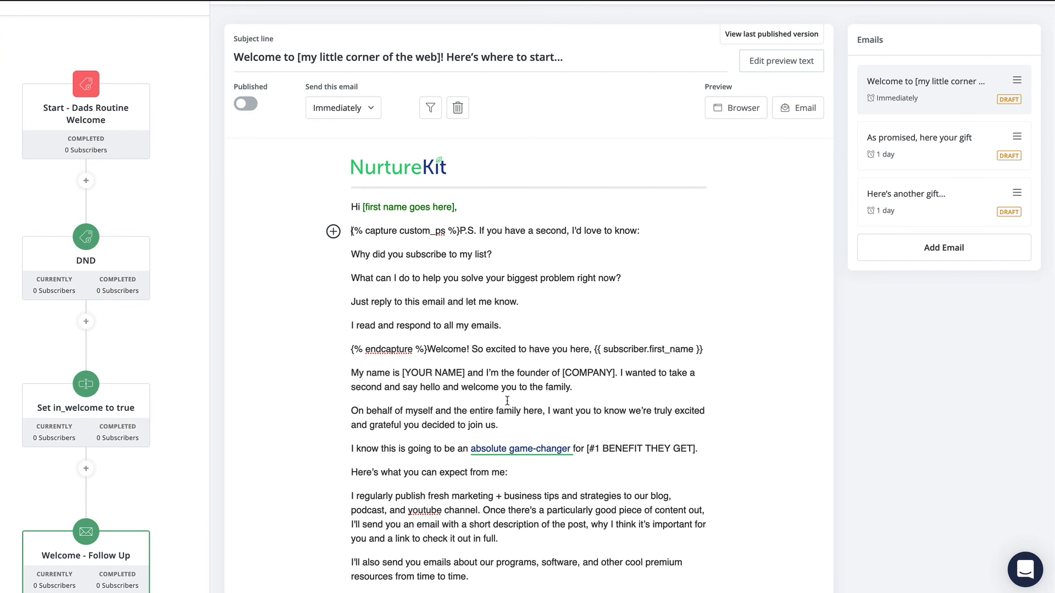
click(926, 158)
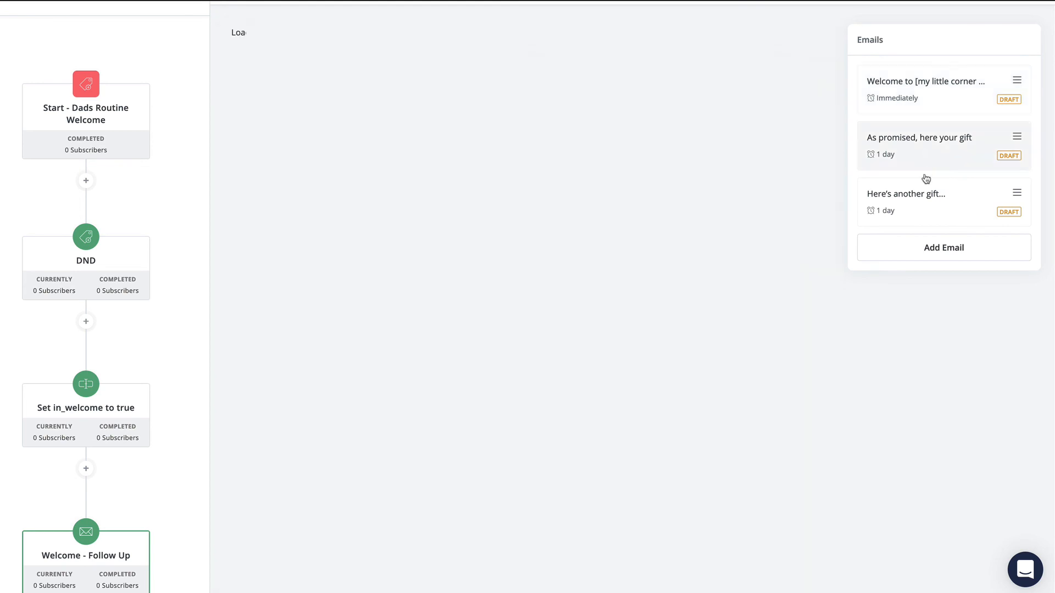
click(926, 201)
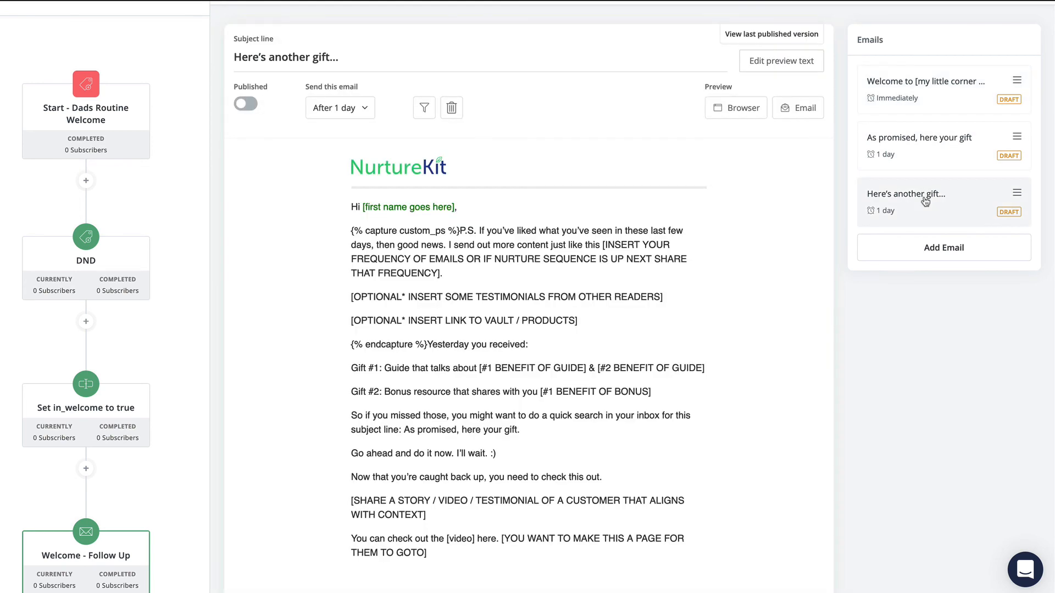
click(946, 127)
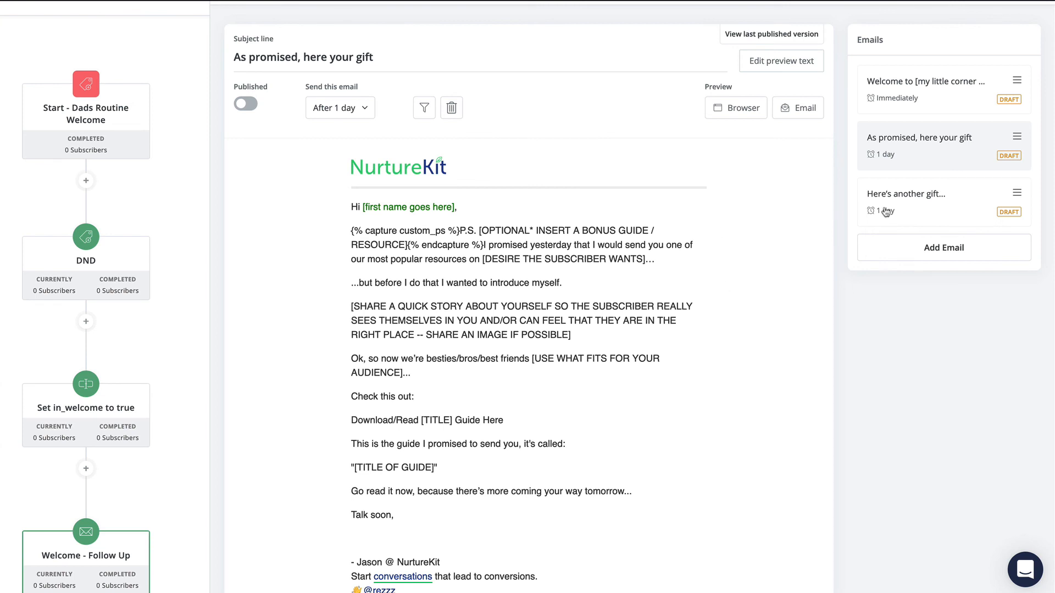
click(918, 201)
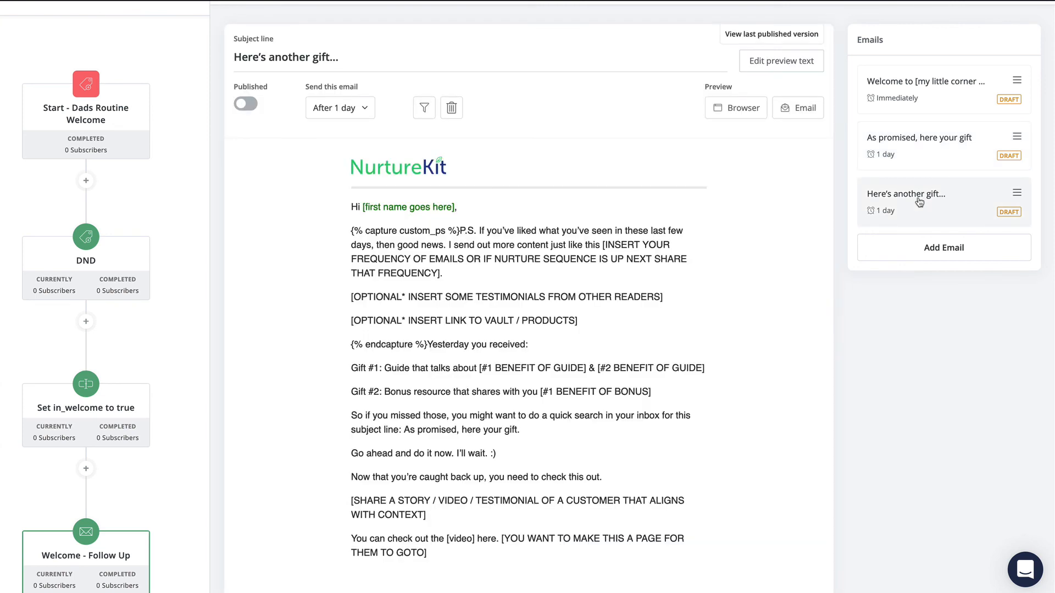